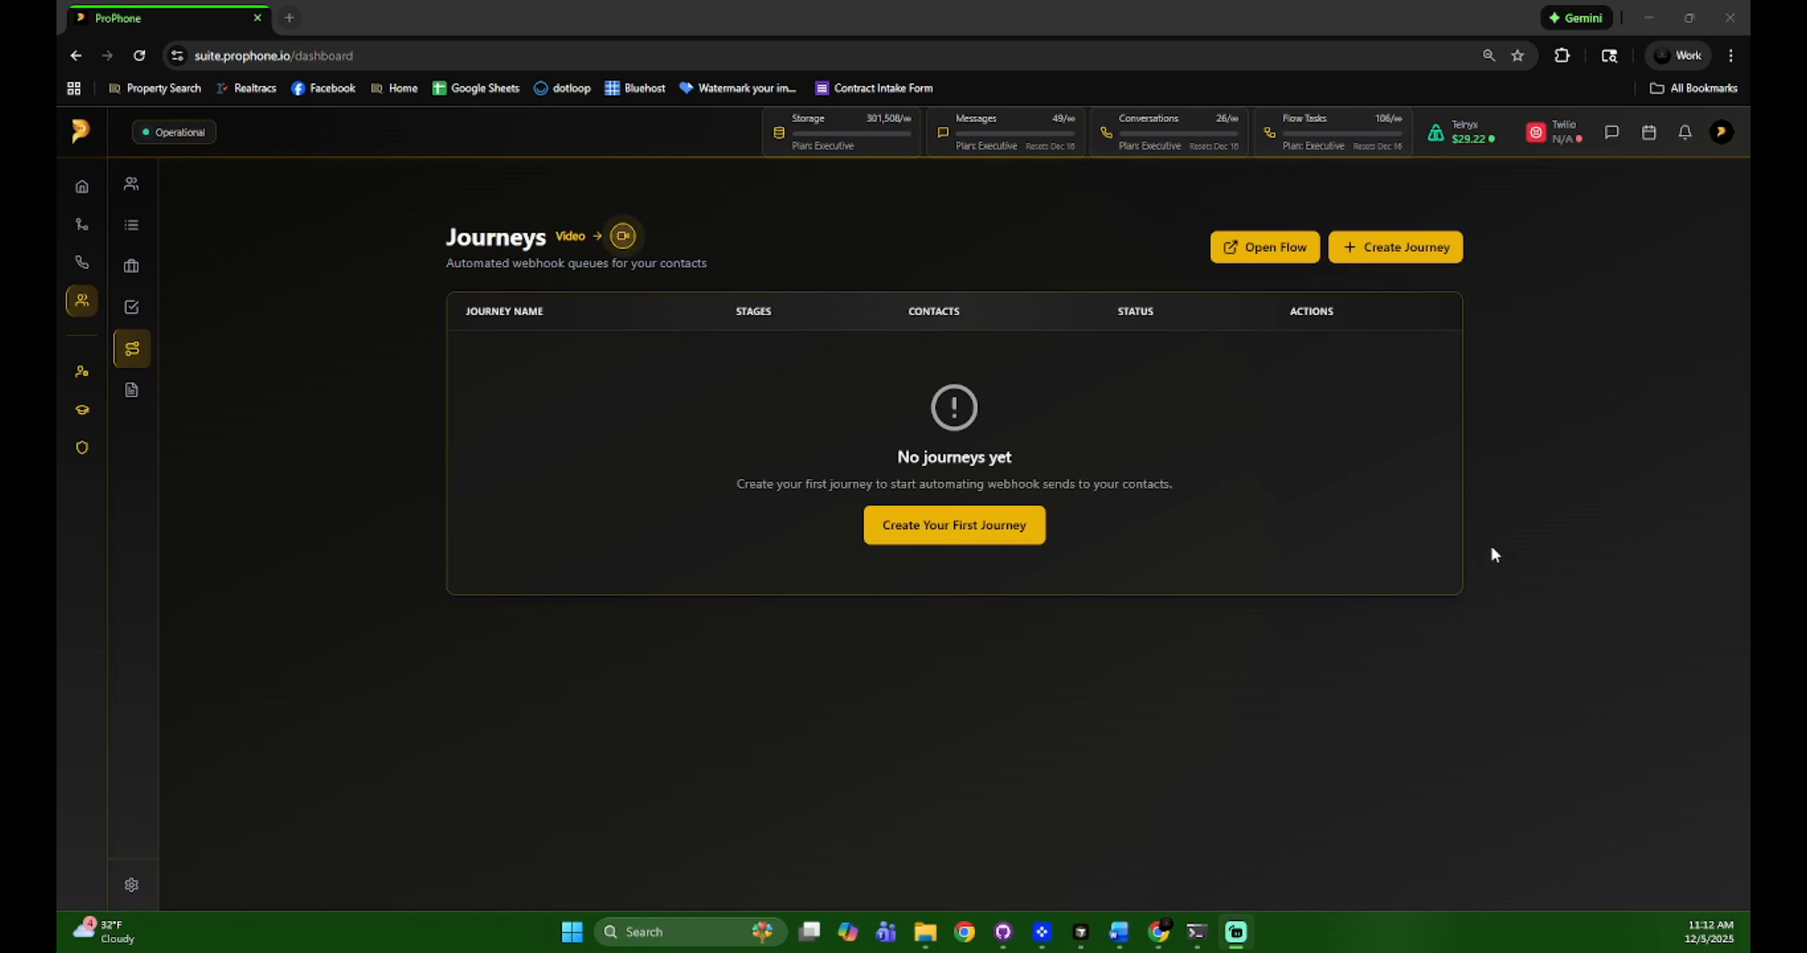
Start creating a new journey from the empty Journeys page
click(1388, 242)
Name the journey 'Contact Follow Up Tutorial' and set its stage interval to 1 Minutes
click(709, 438)
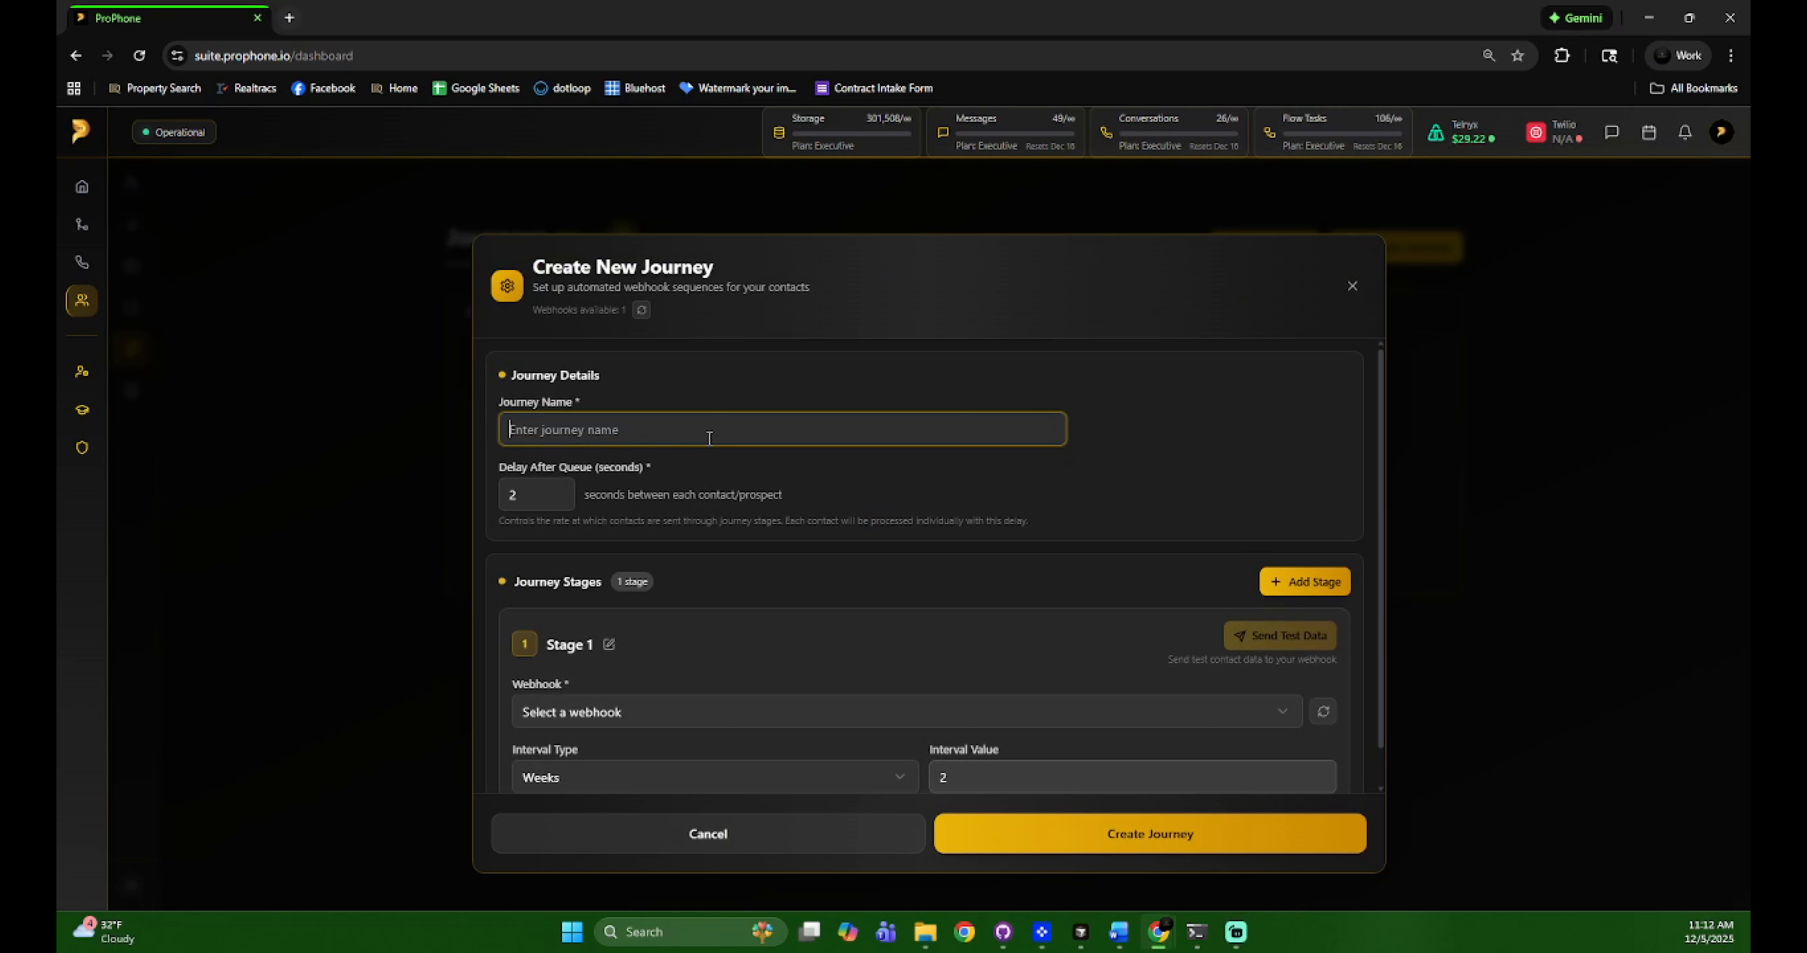
text(Con)
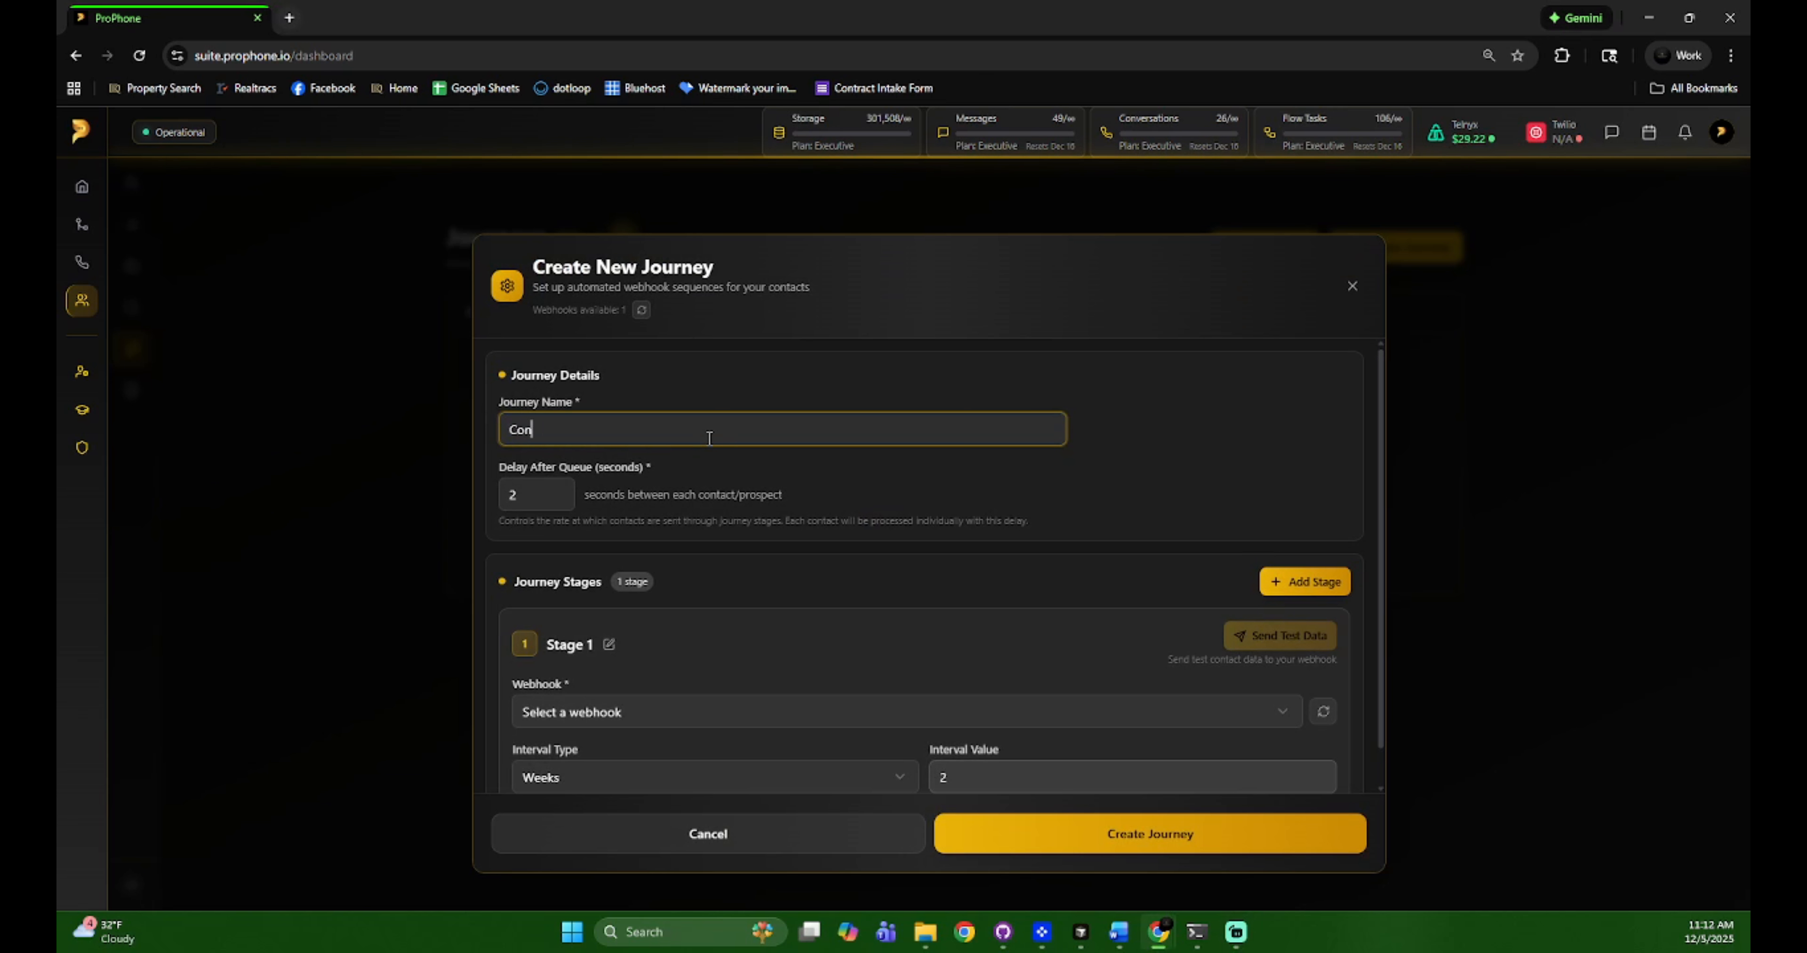
text(tact Follow )
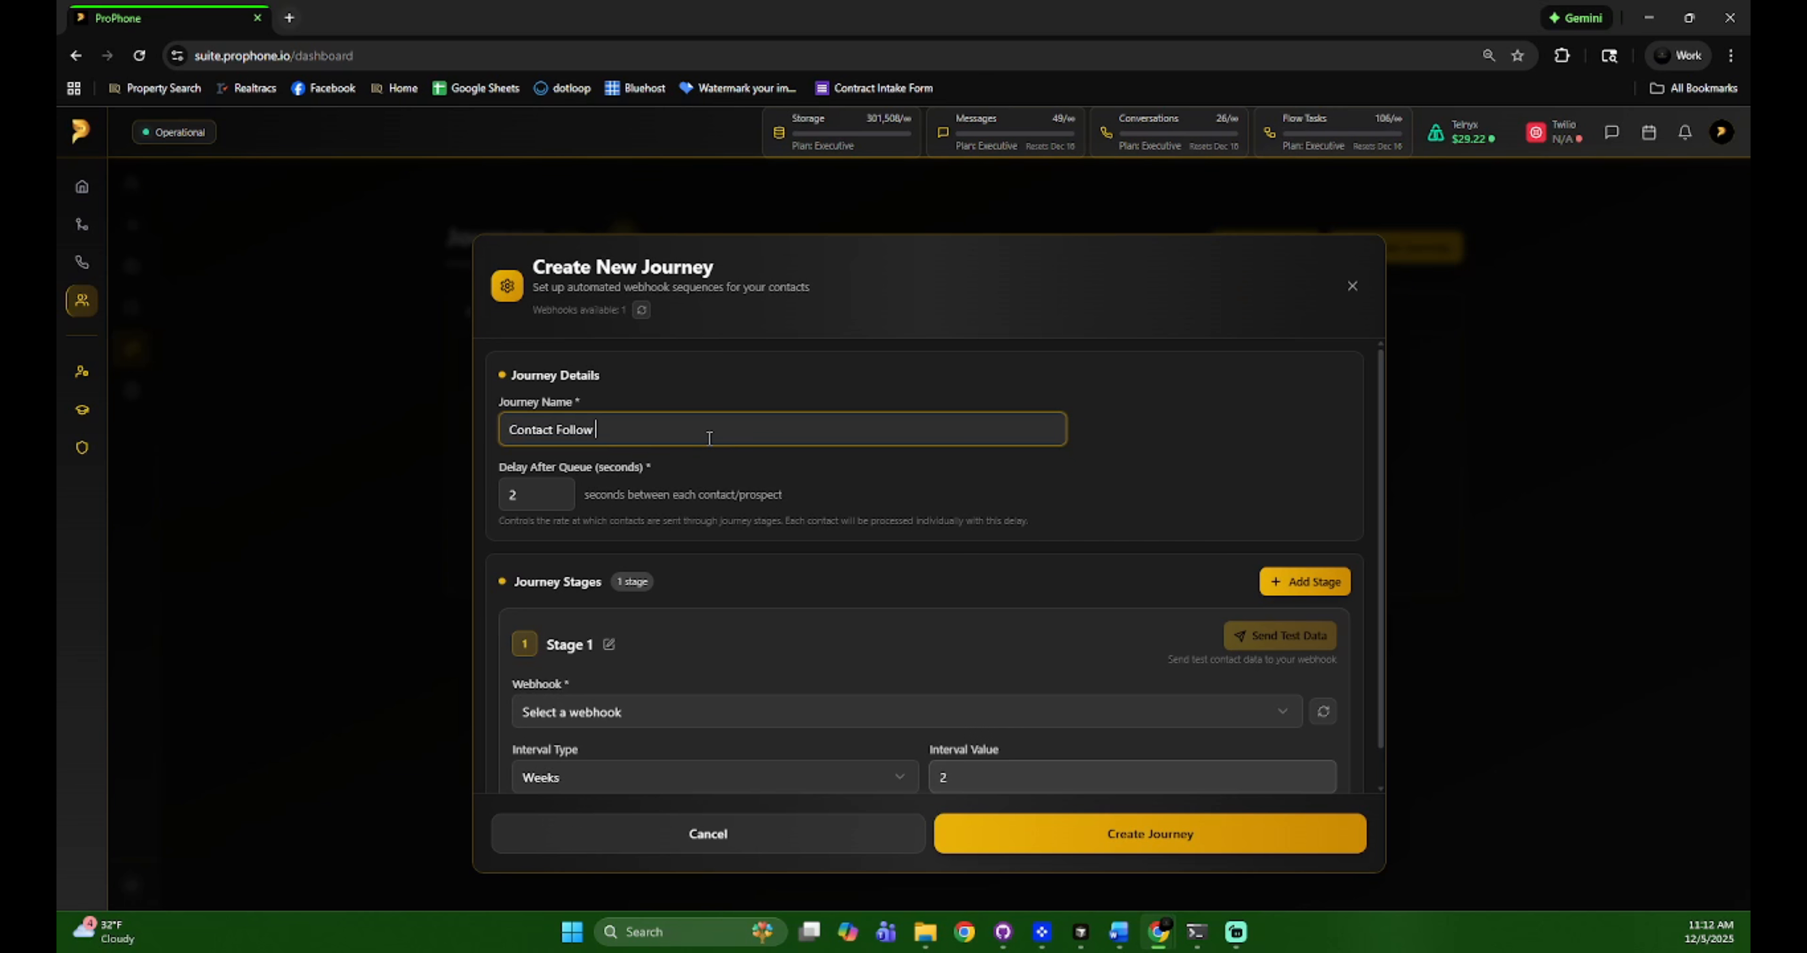
text(Up Tutorial)
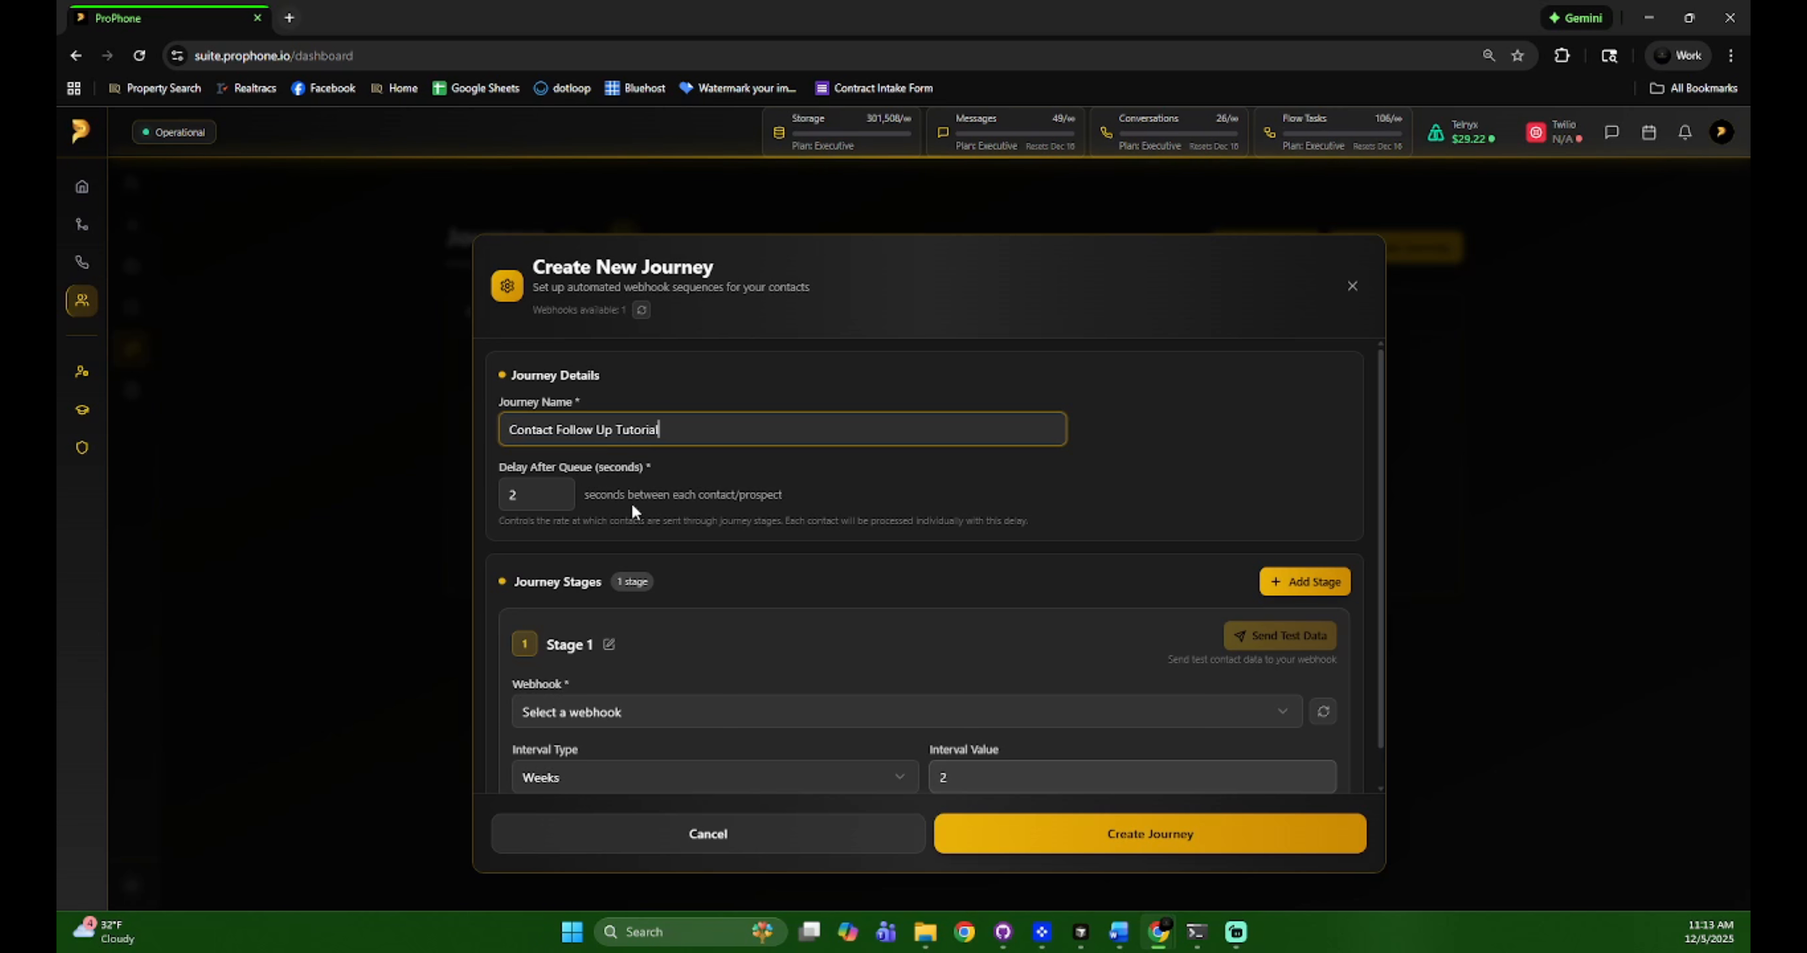
drag(678, 498, 672, 498)
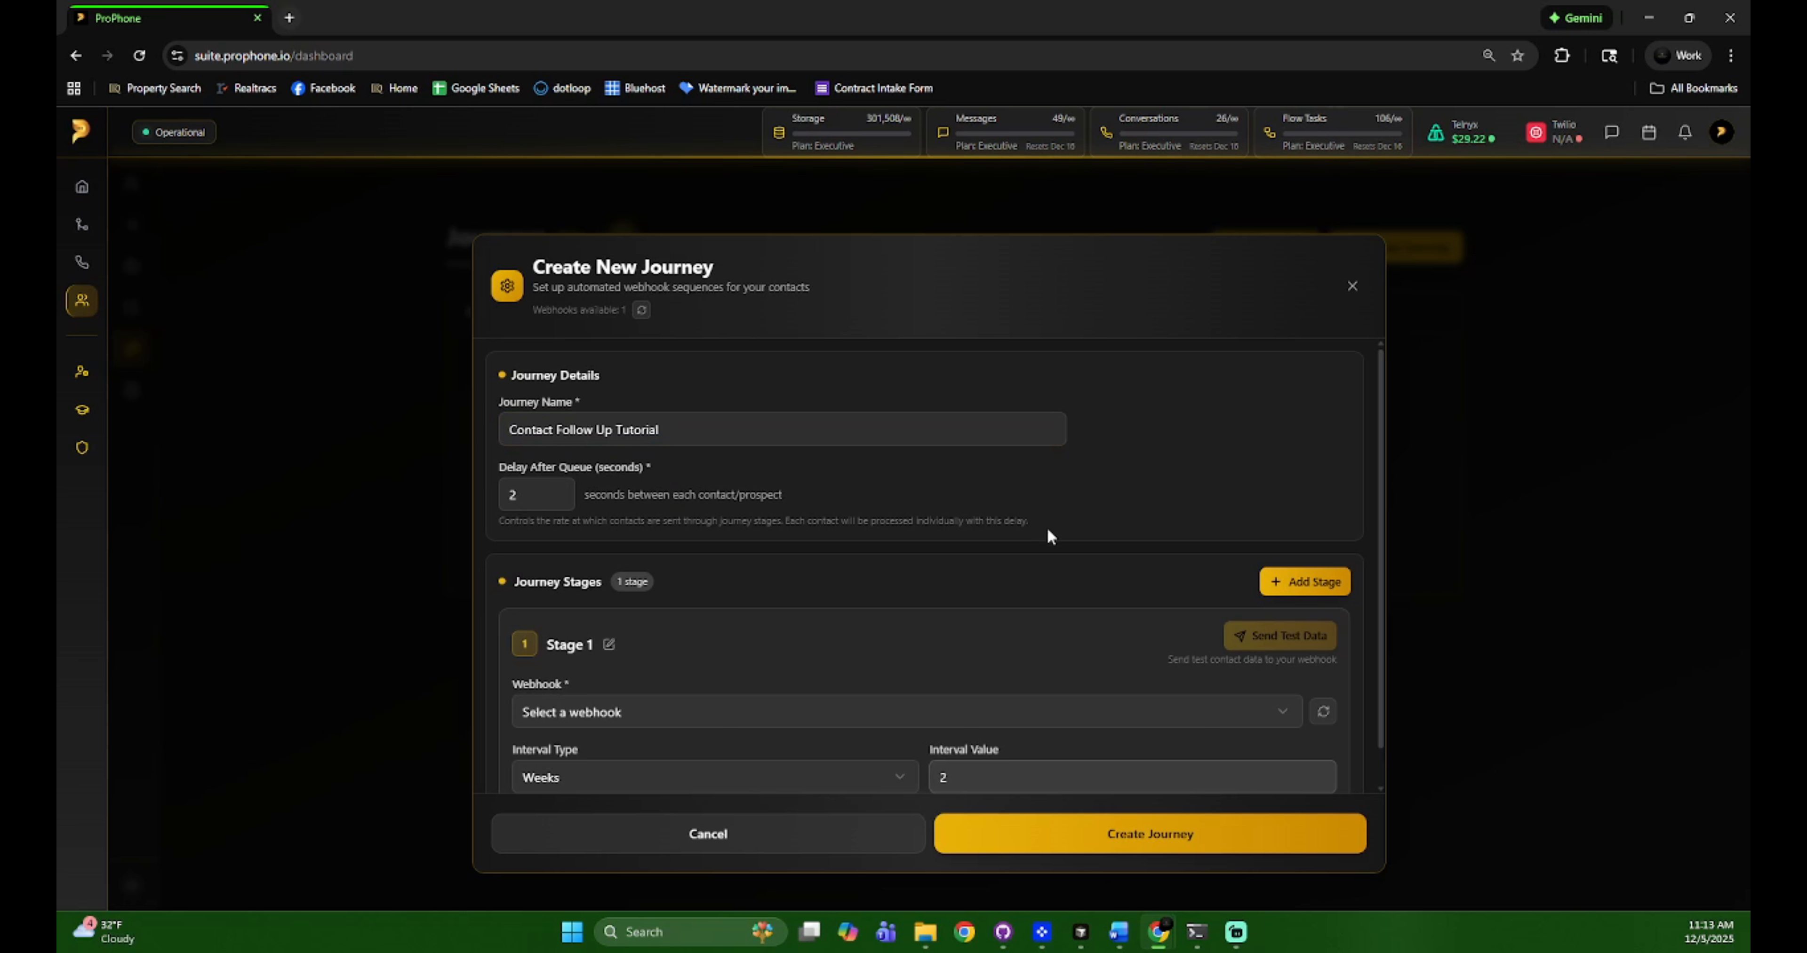
scroll(1011, 546, down, 1)
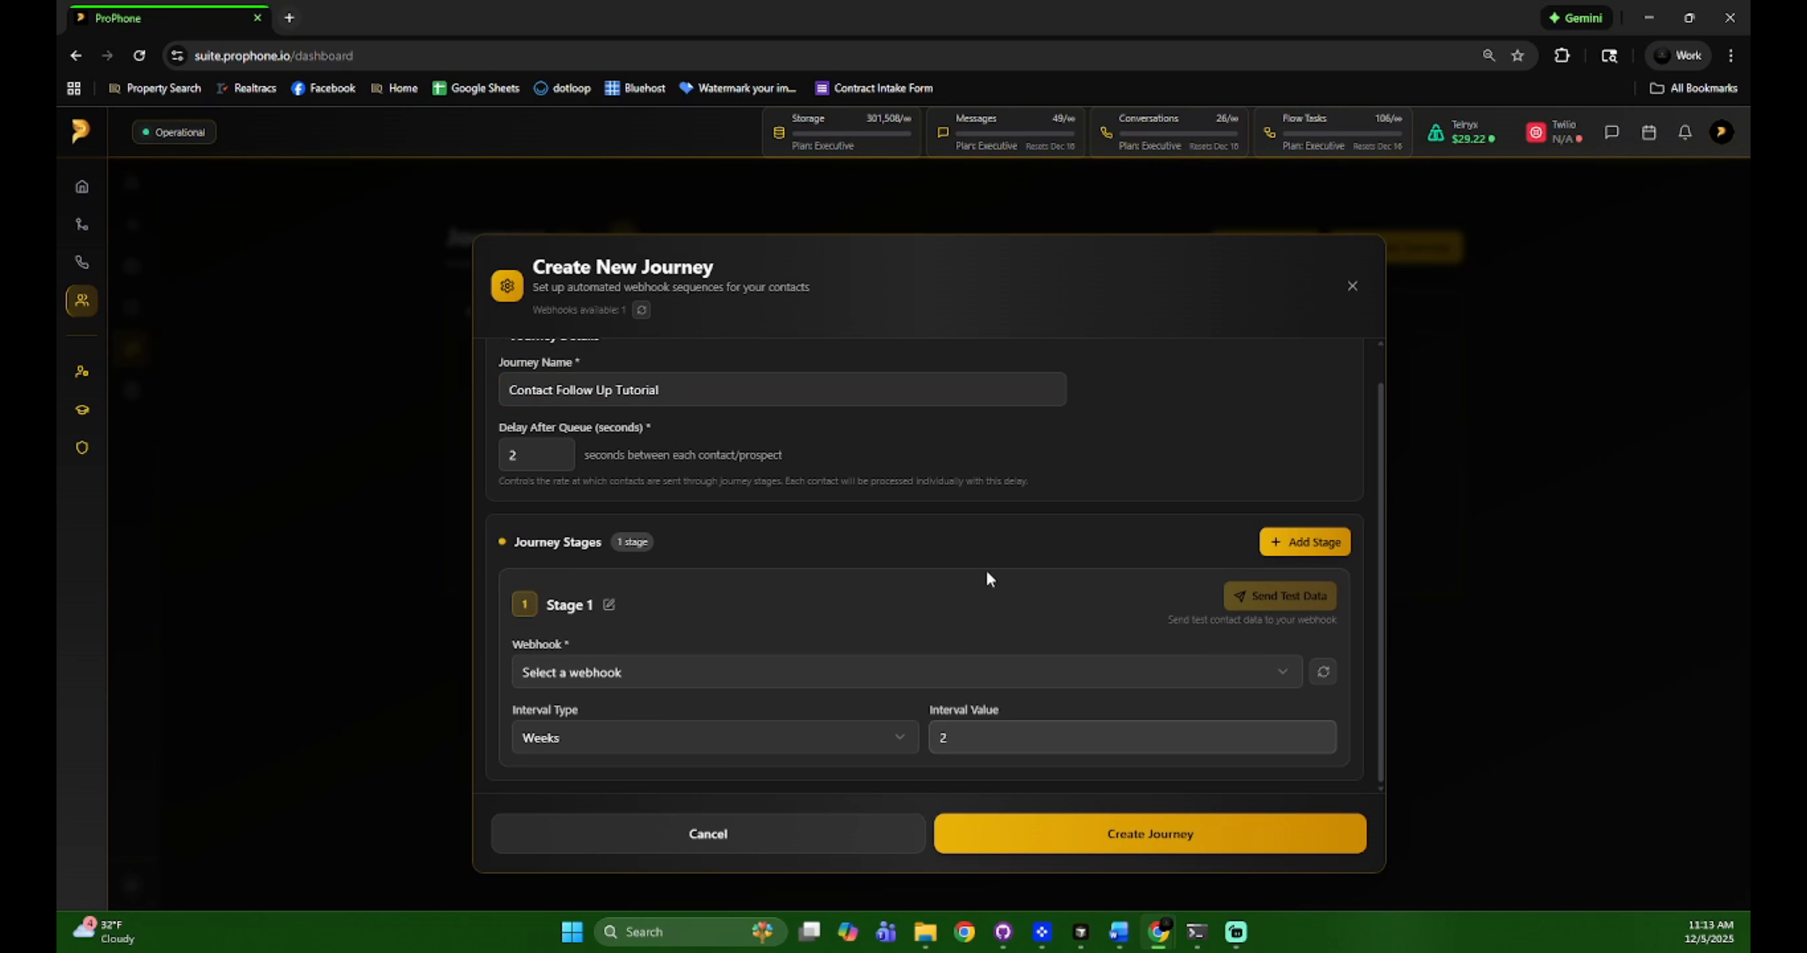
click(738, 683)
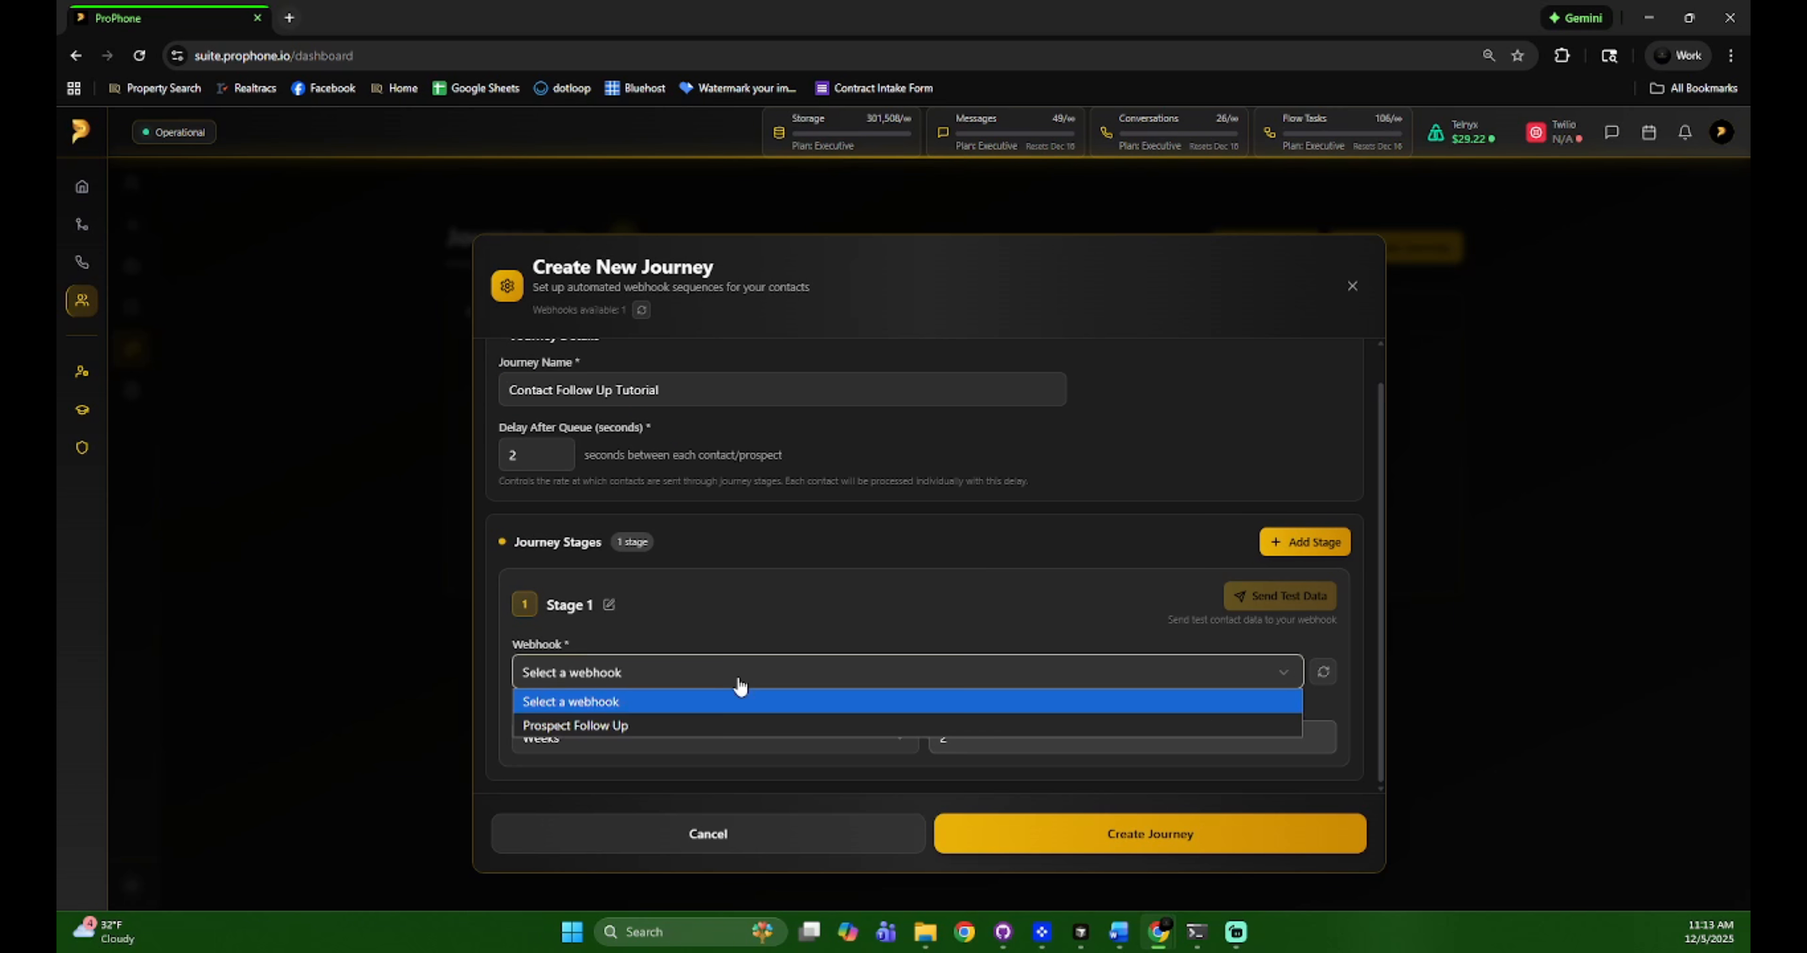
click(741, 683)
click(726, 742)
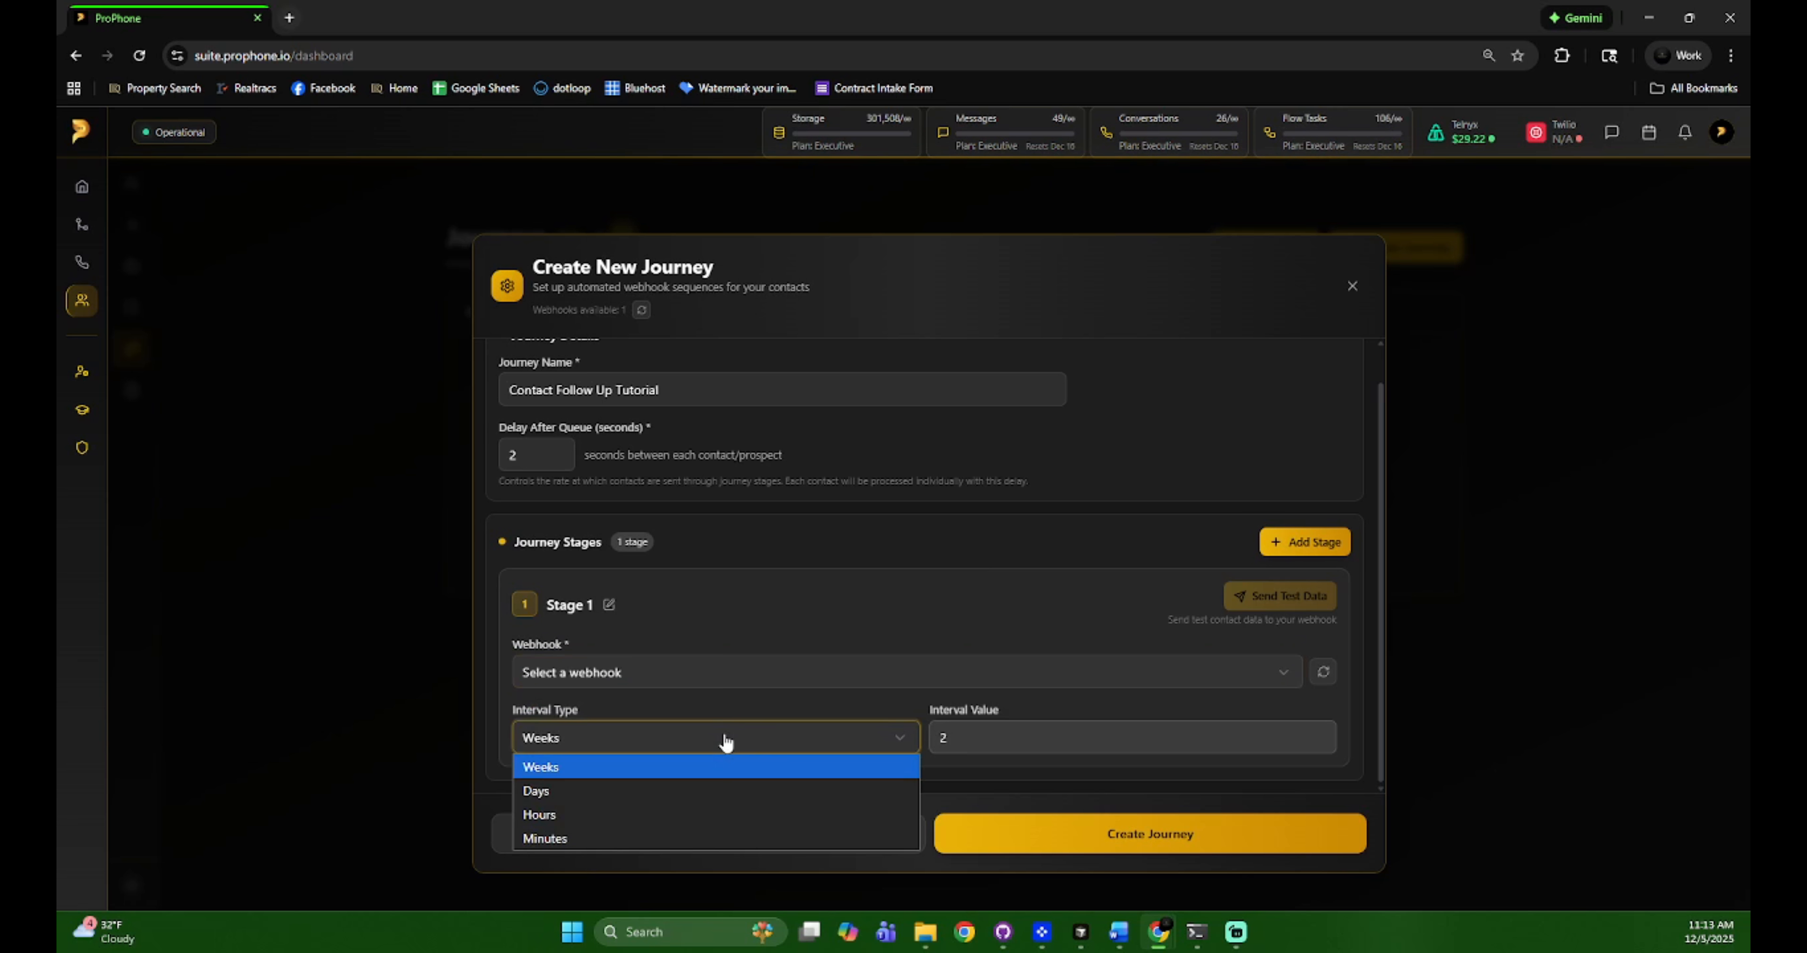
click(725, 741)
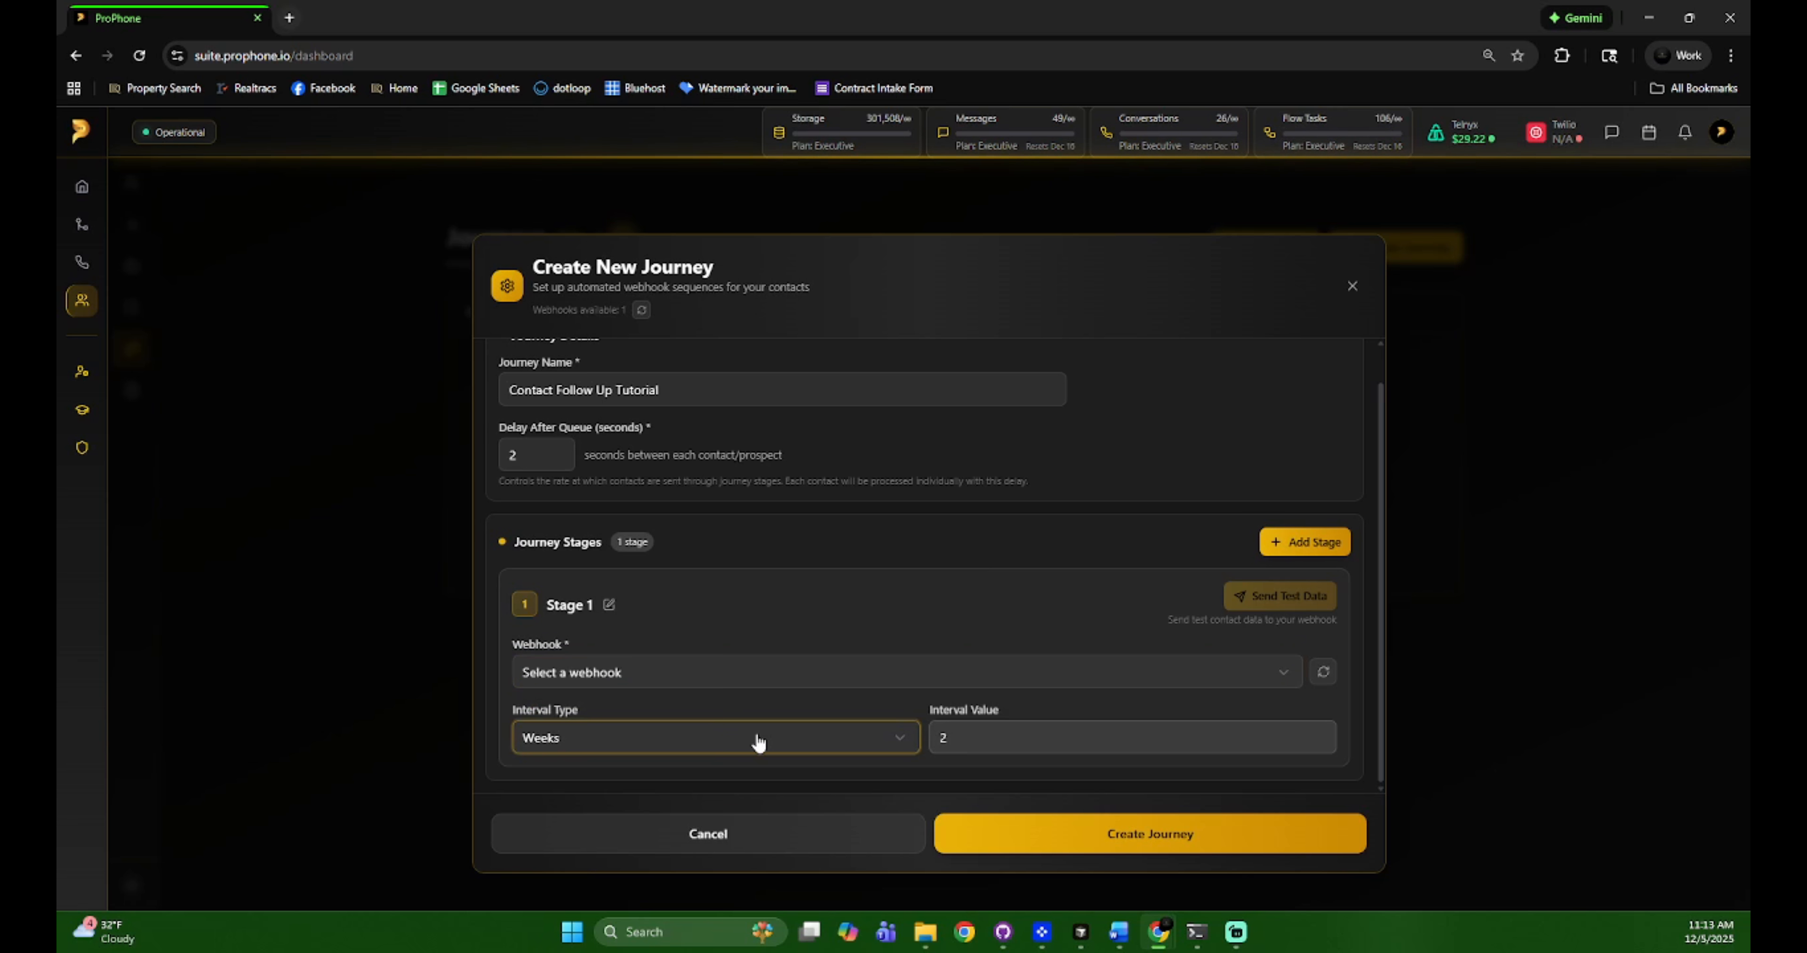
click(780, 743)
click(747, 838)
click(997, 734)
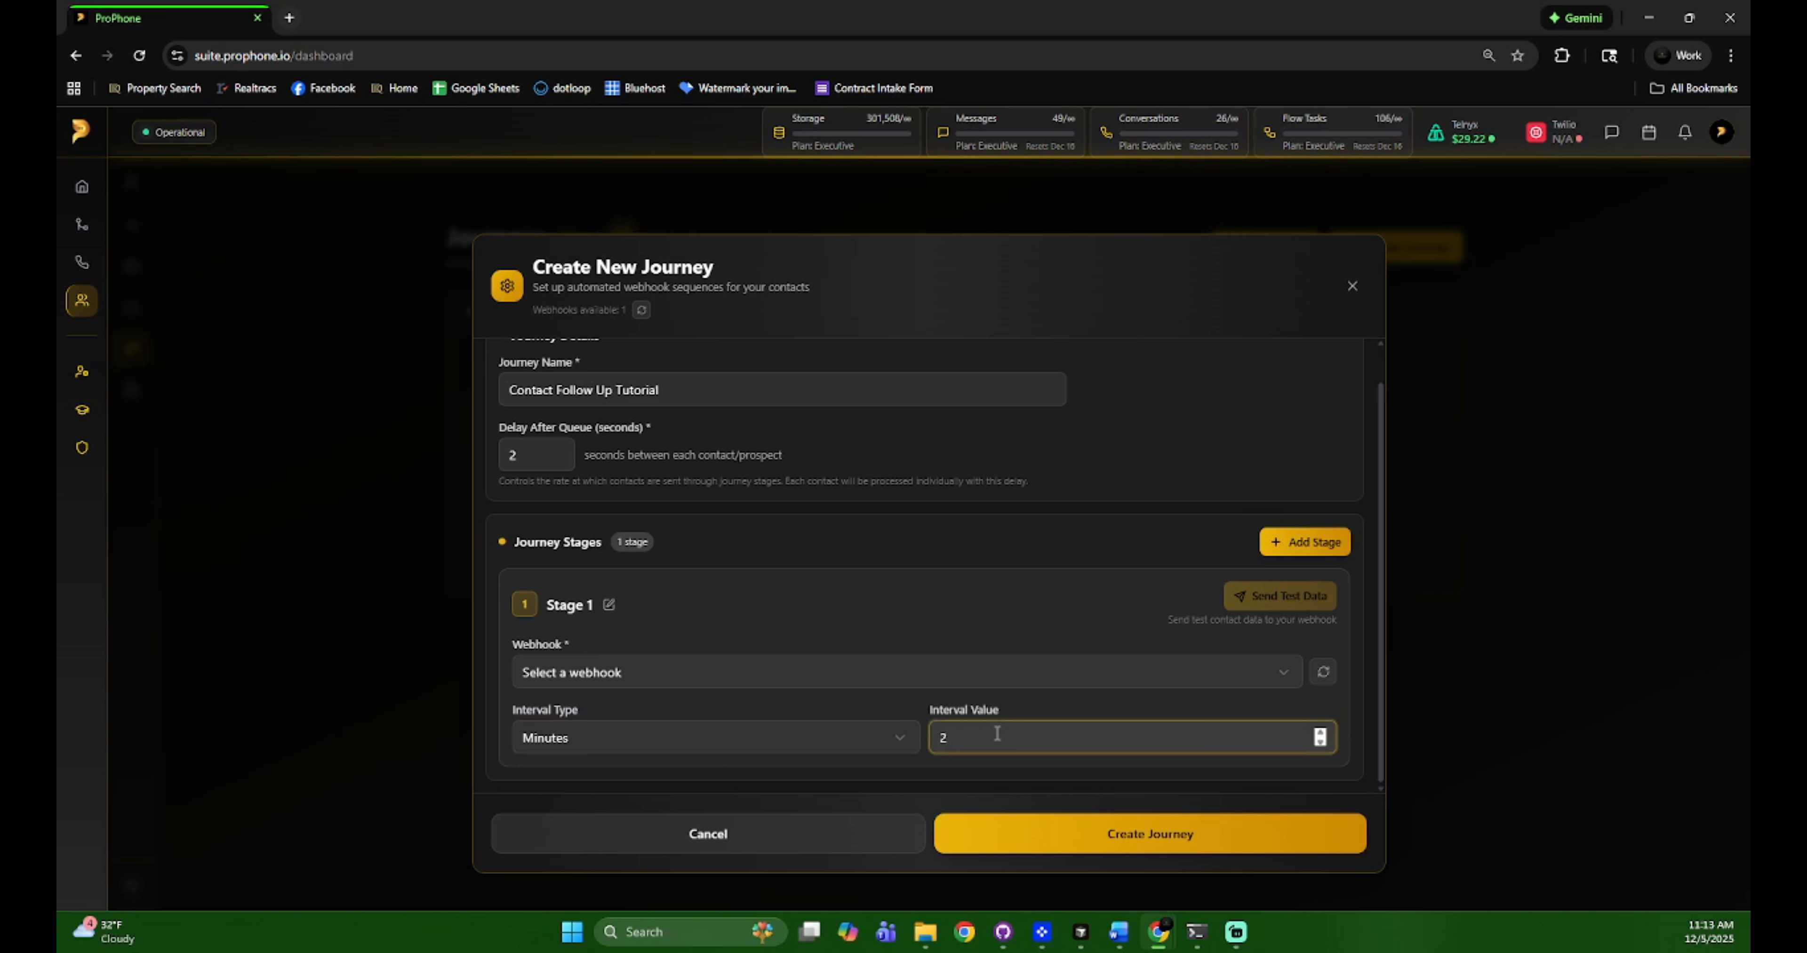
key(BackSpace)
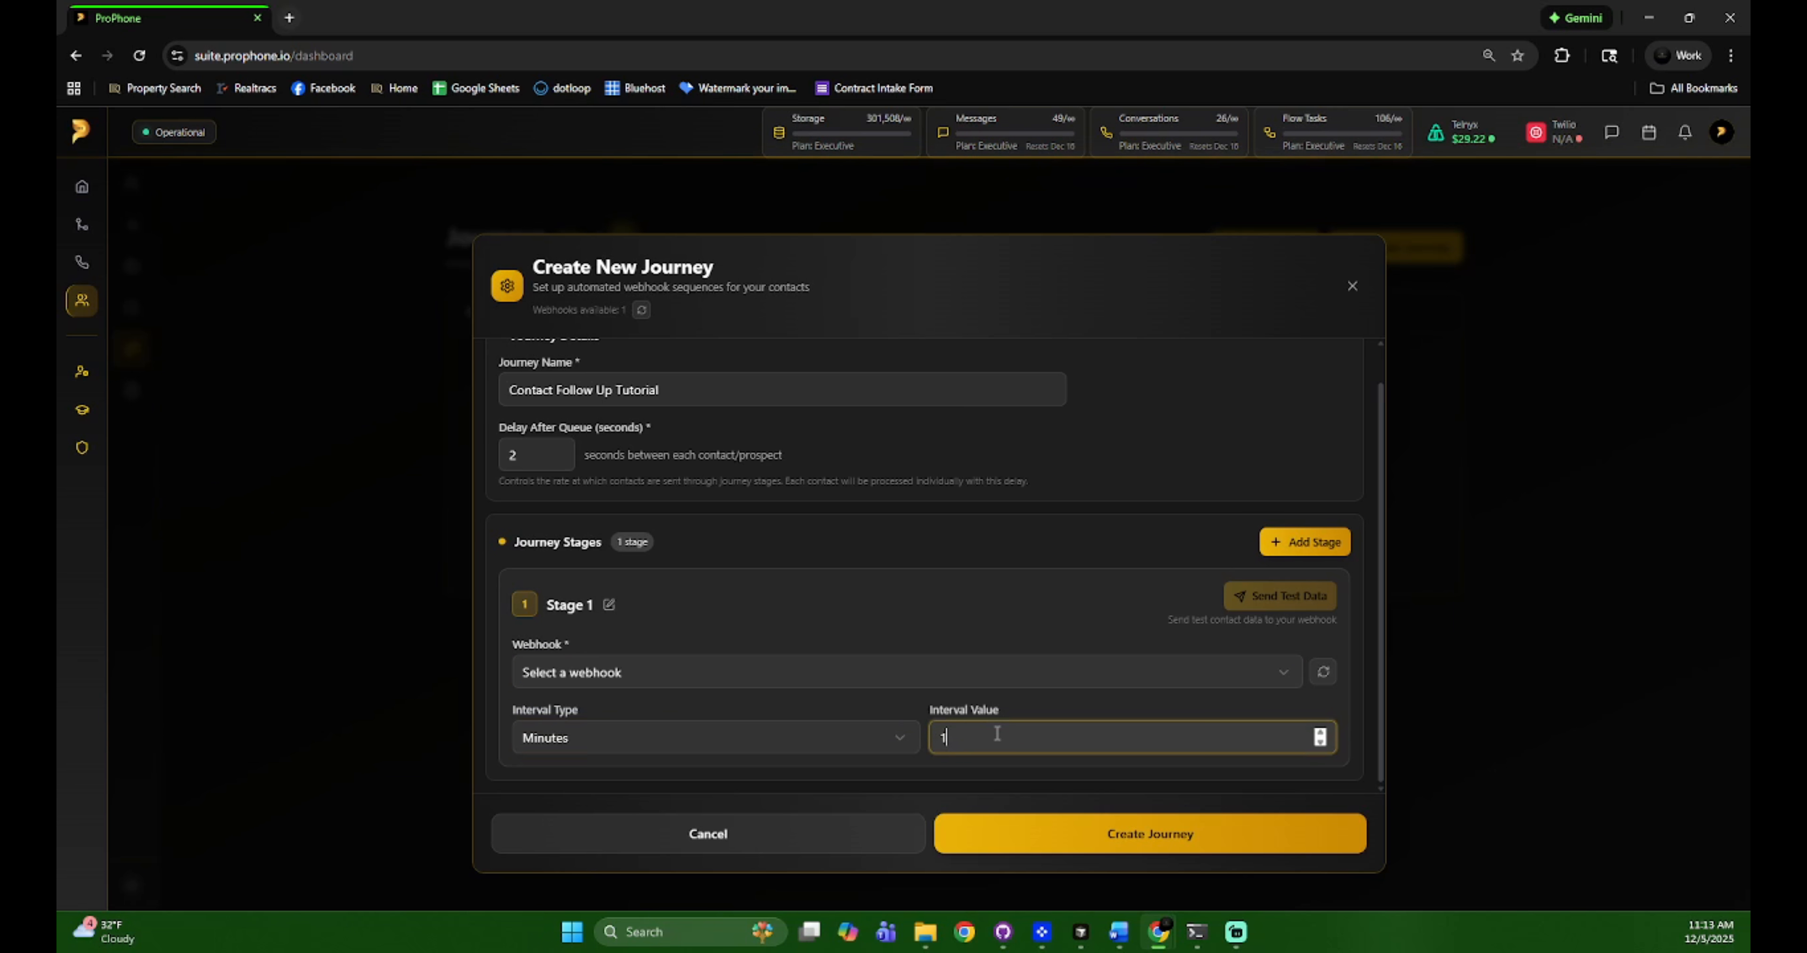
click(1038, 694)
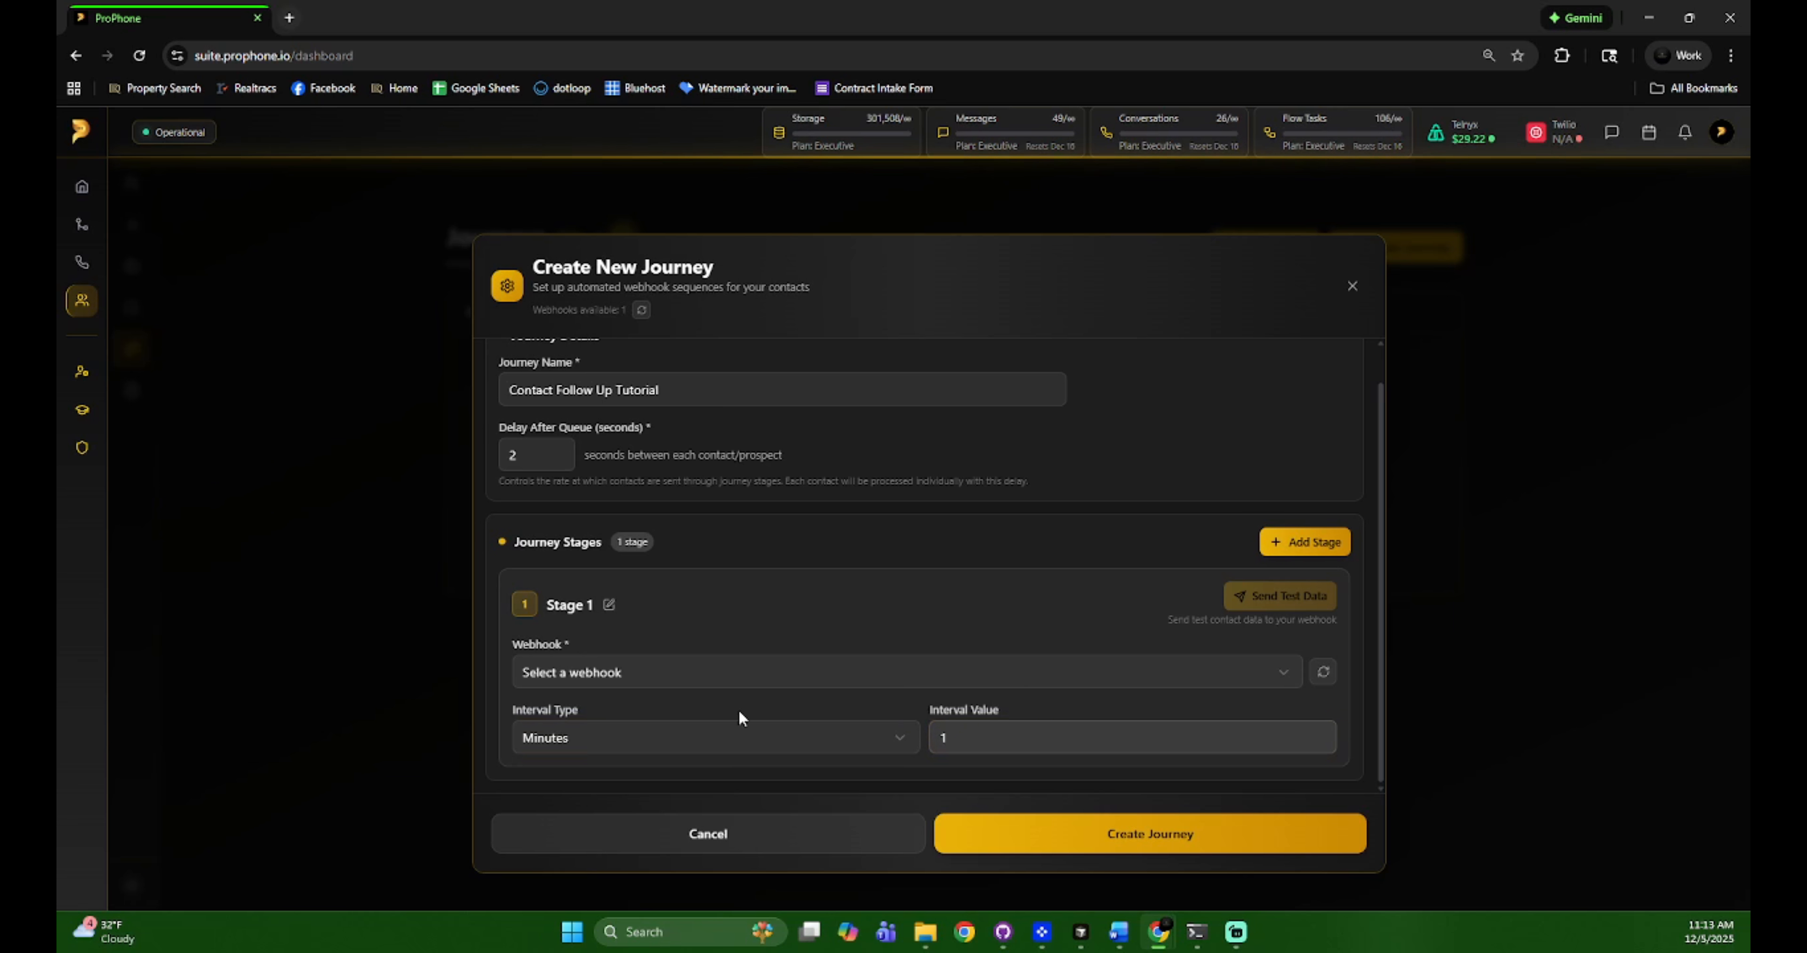
Send the stage to the Prospect Follow Up webhook and create the journey
click(694, 674)
click(673, 724)
click(716, 620)
scroll(1020, 693, down, 1)
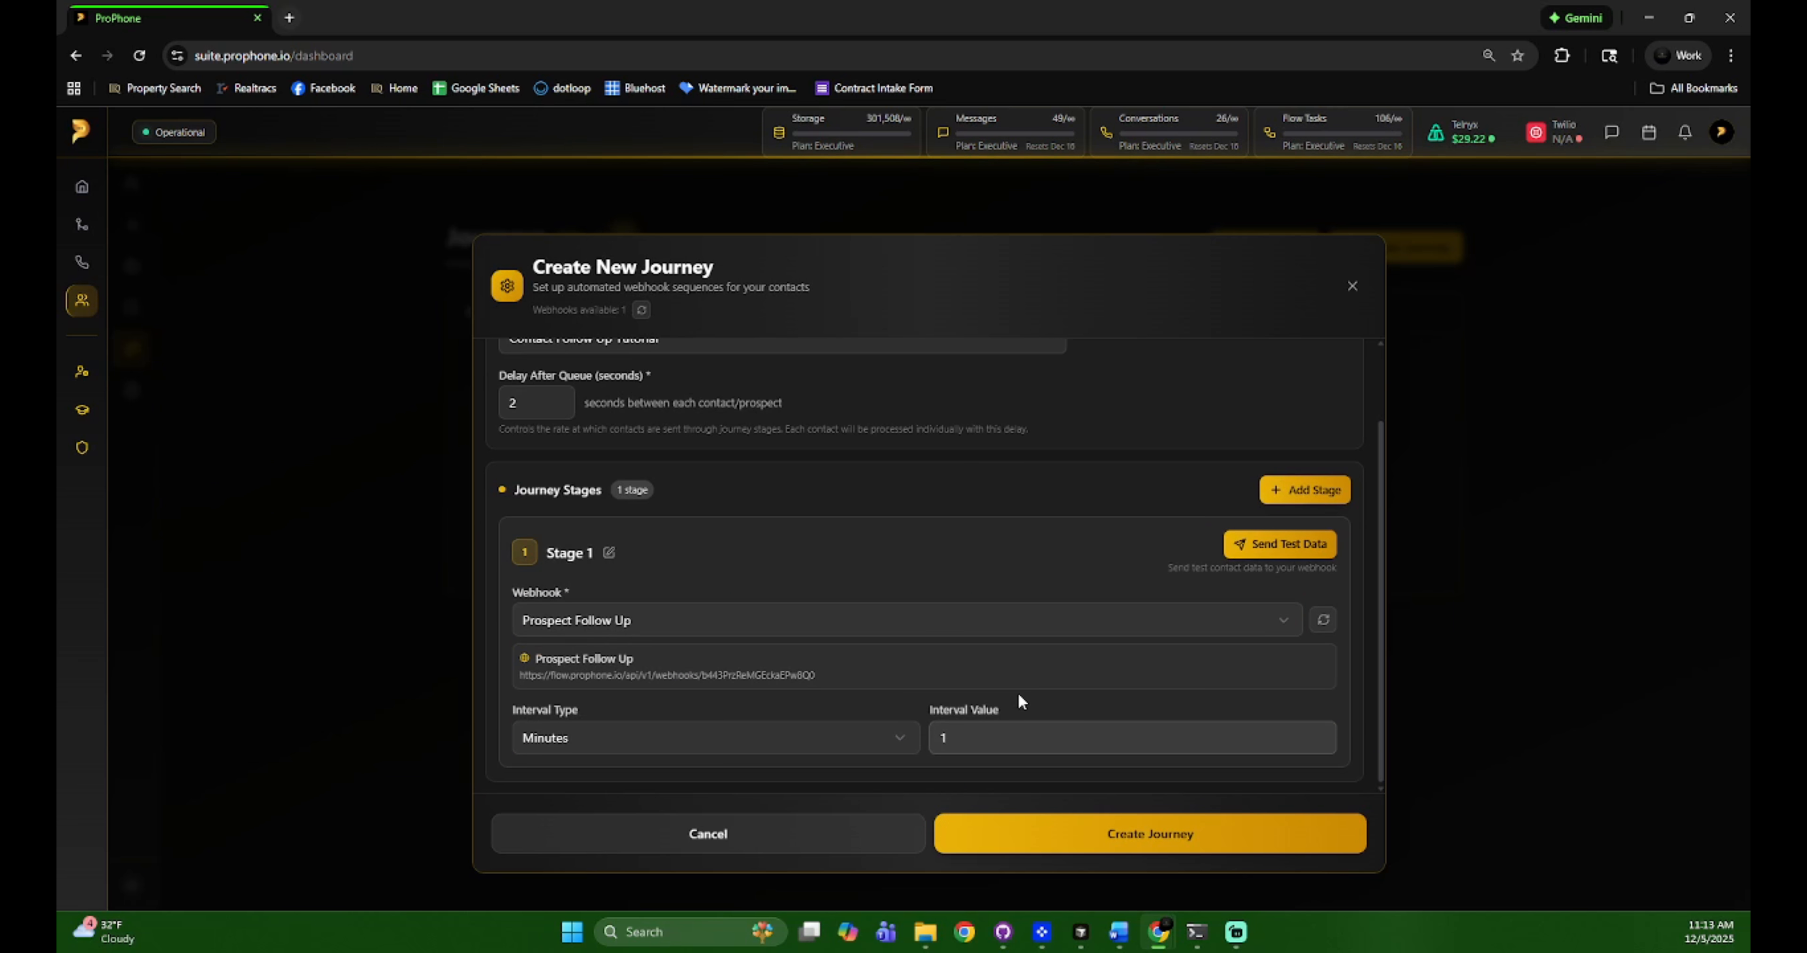
click(1183, 856)
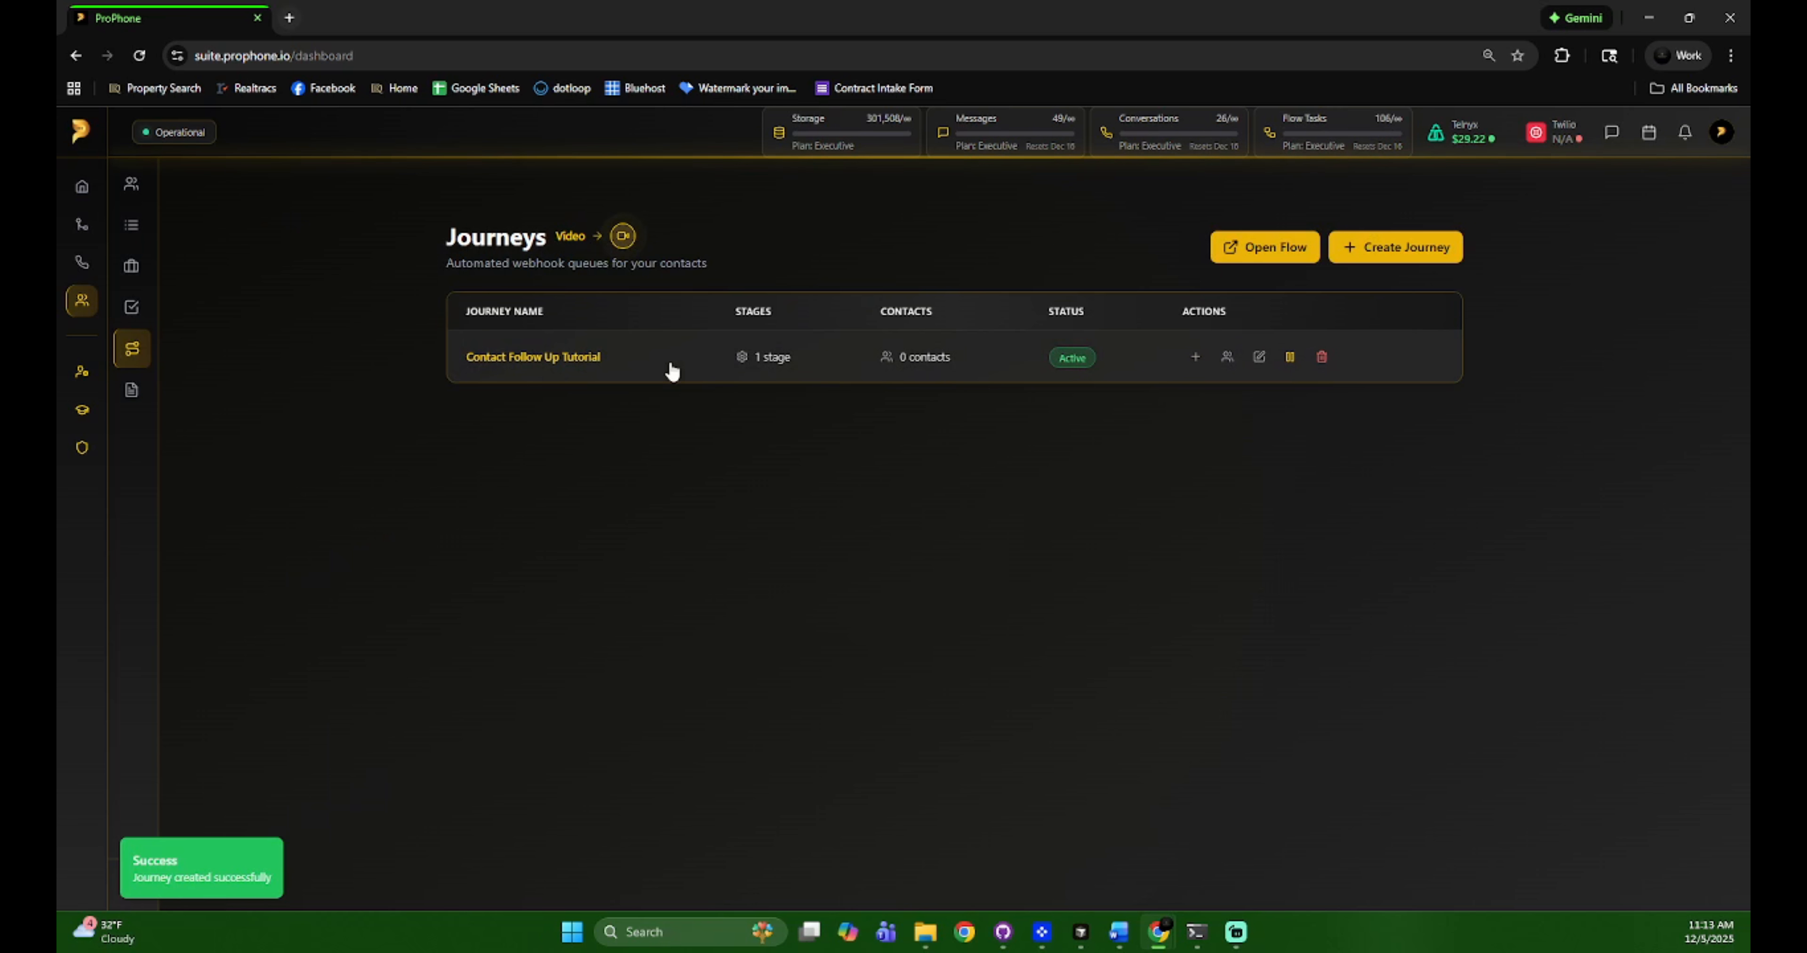
click(867, 355)
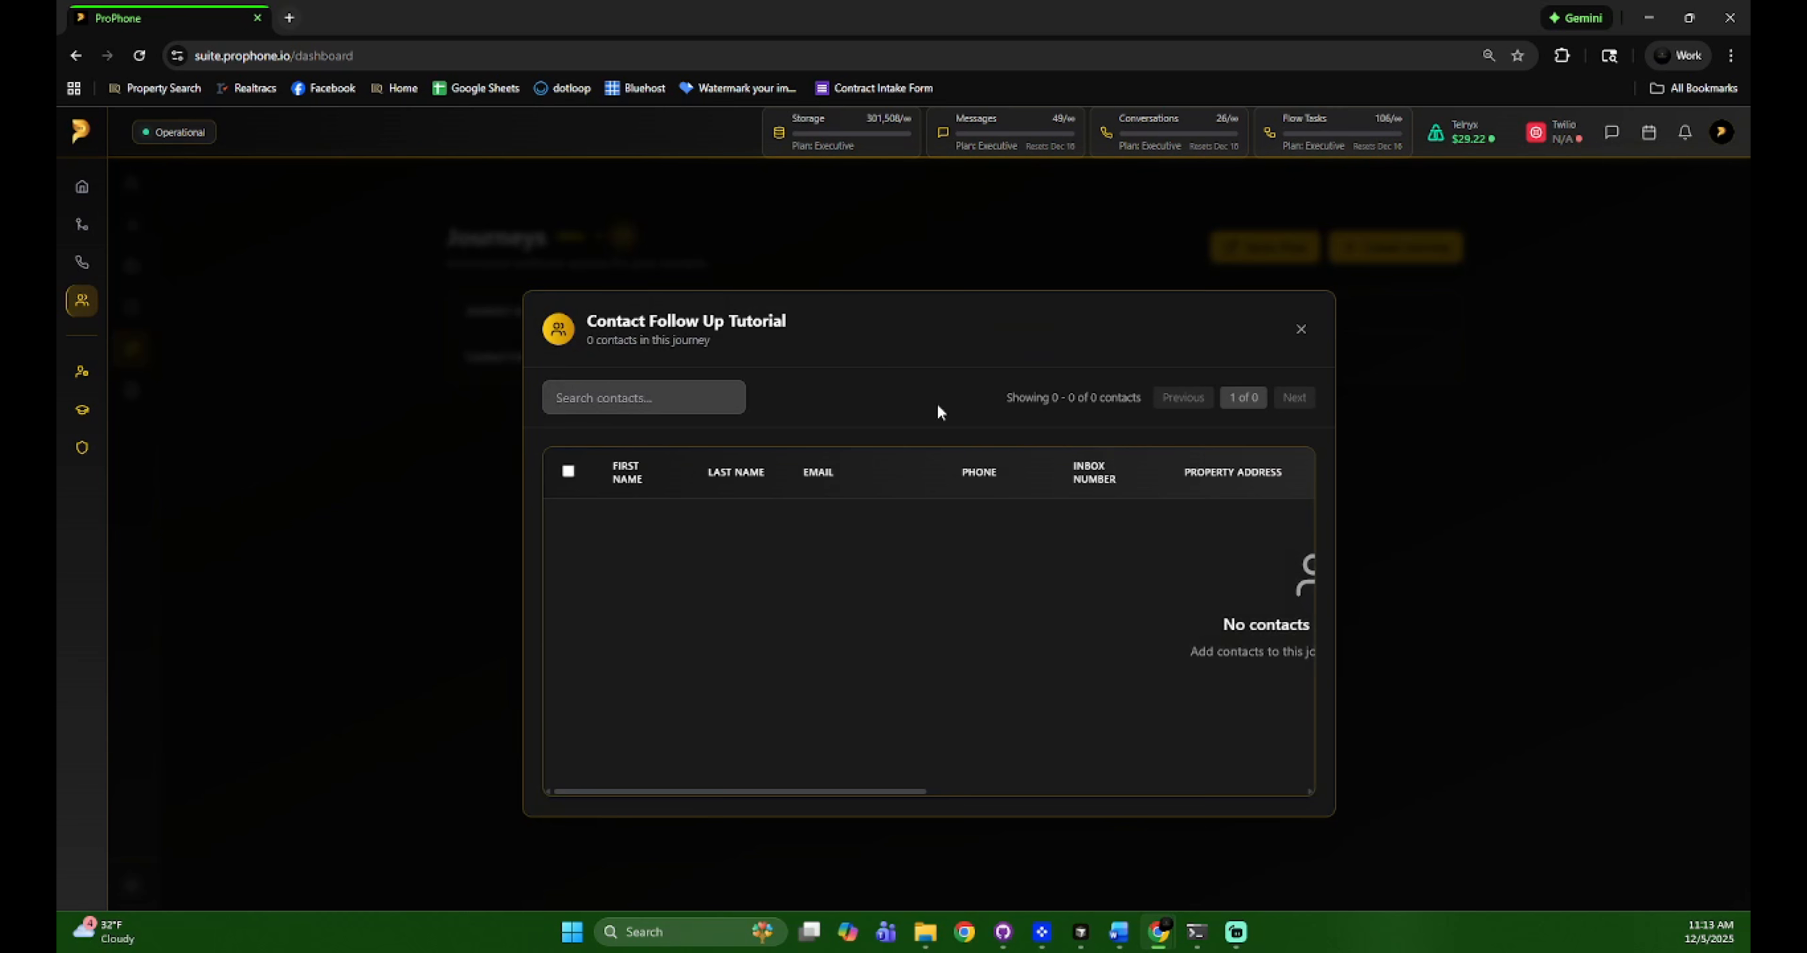
click(1297, 335)
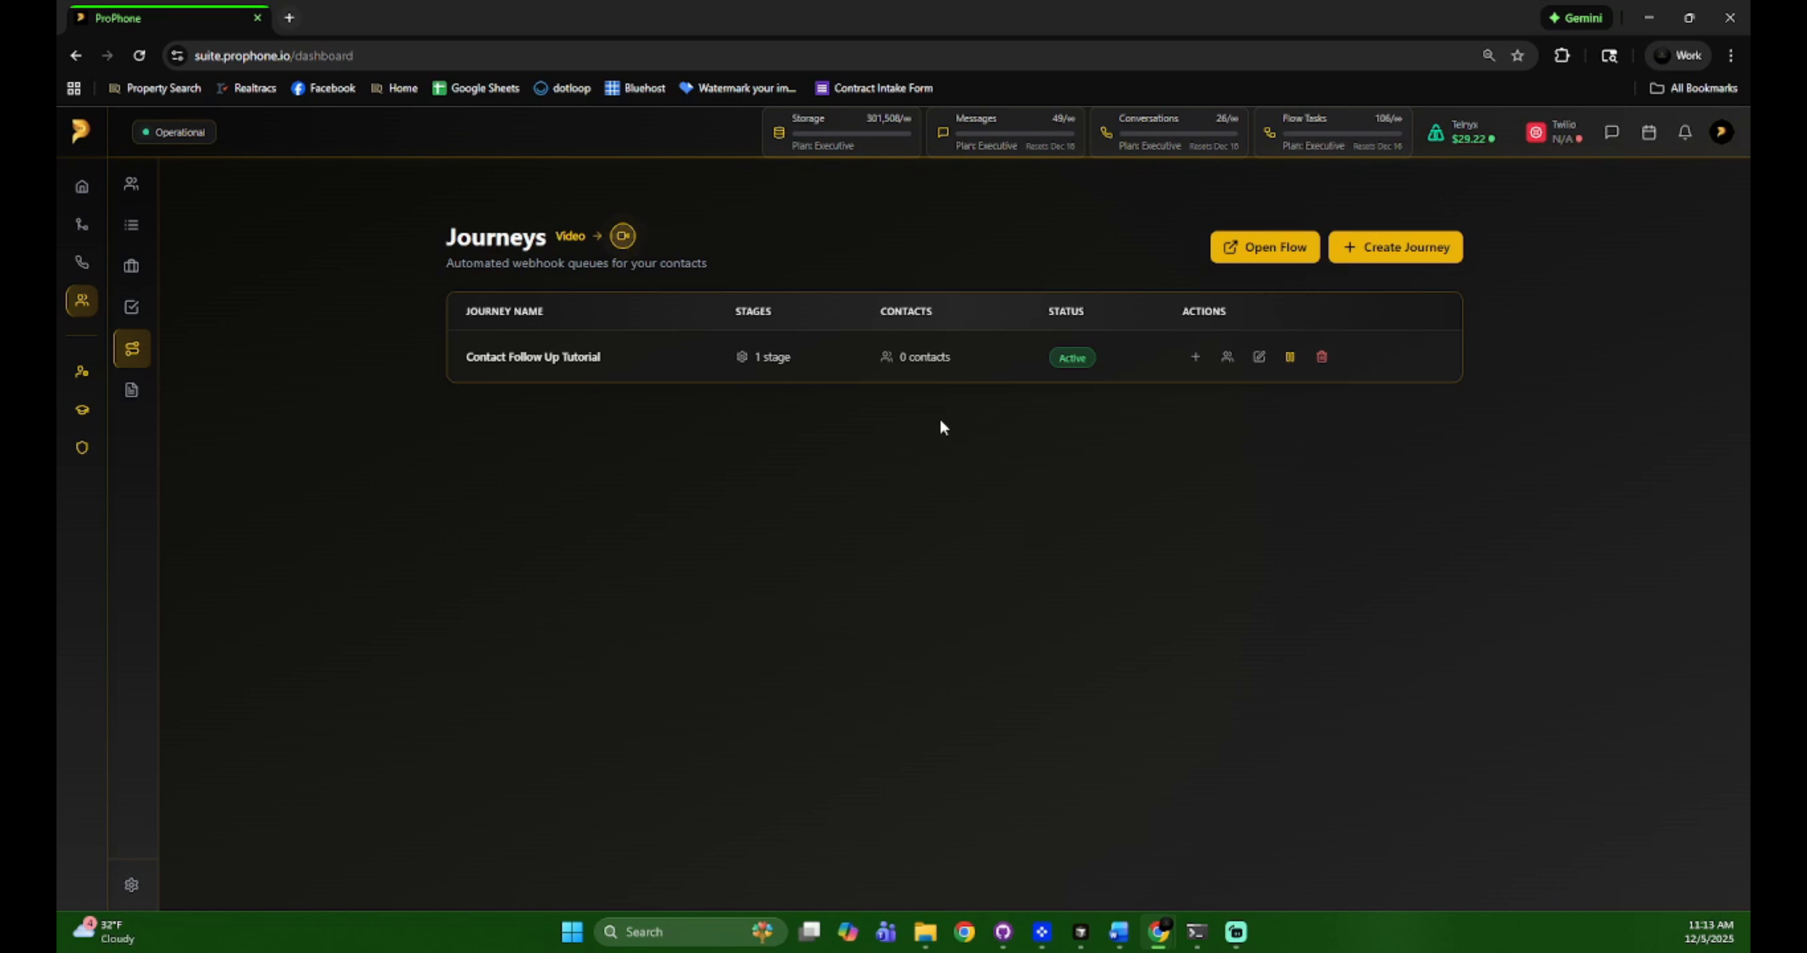
Try a new-journey draft with extra stages, then discard it unsaved
click(1257, 358)
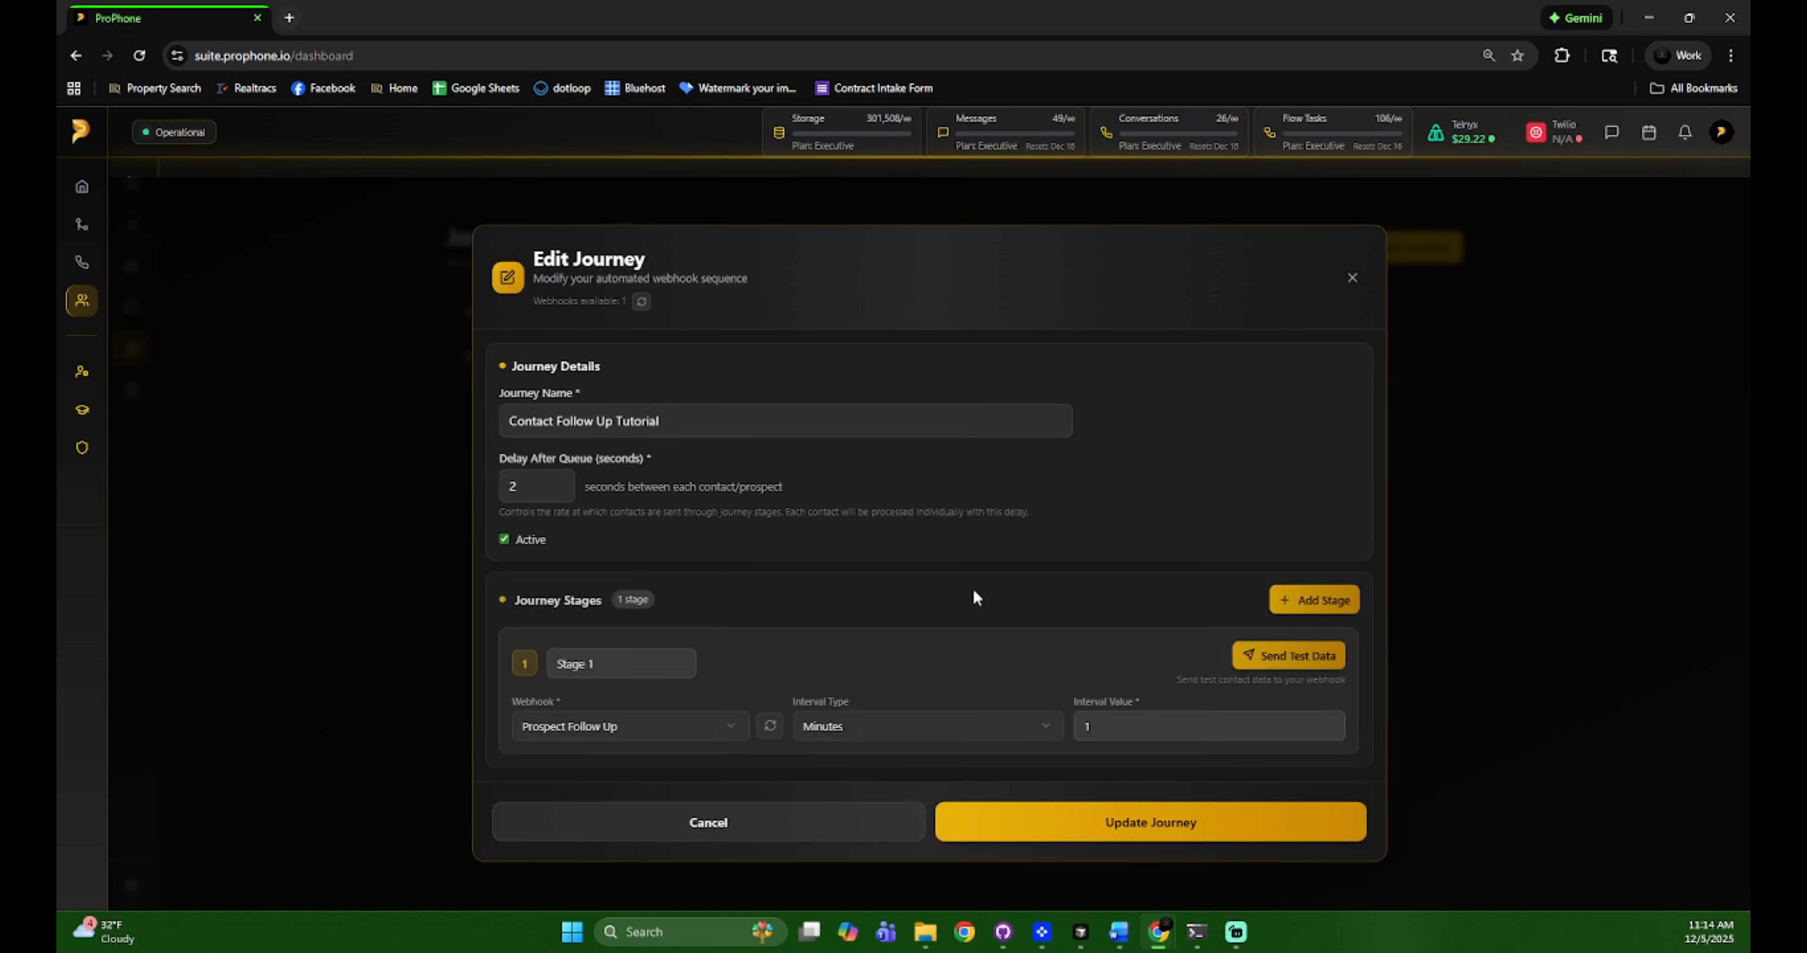
click(1352, 278)
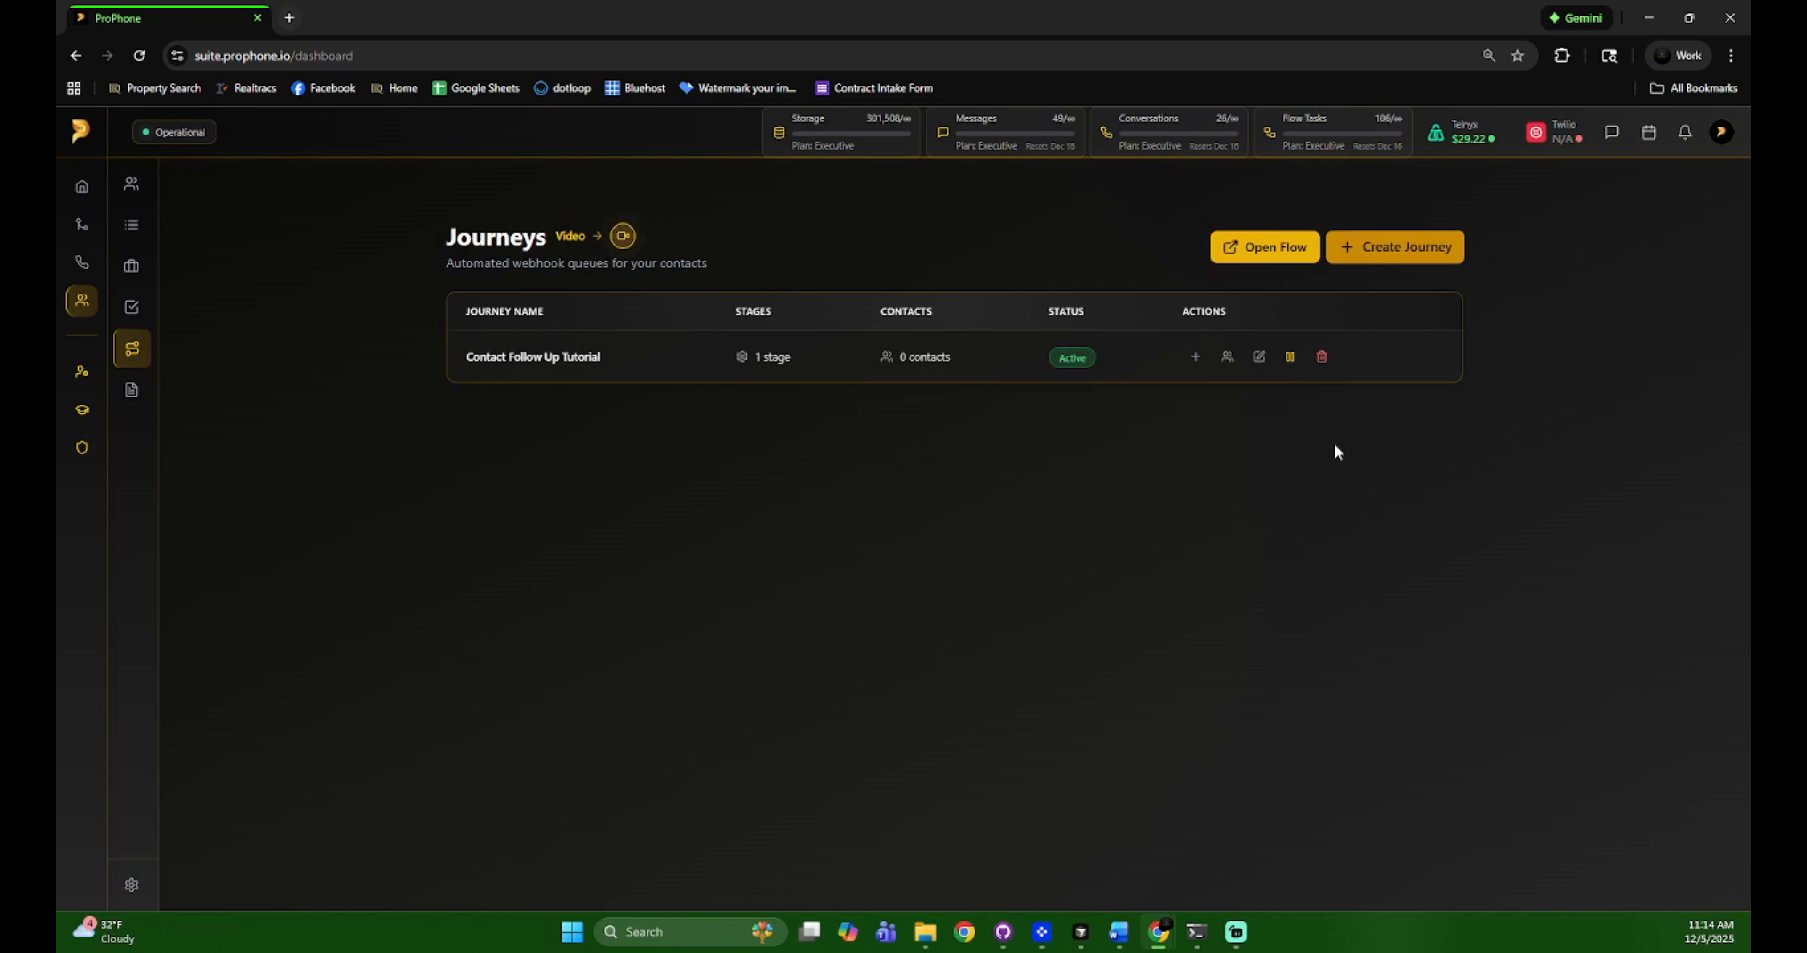
click(1403, 246)
scroll(1285, 589, down, 1)
click(1314, 541)
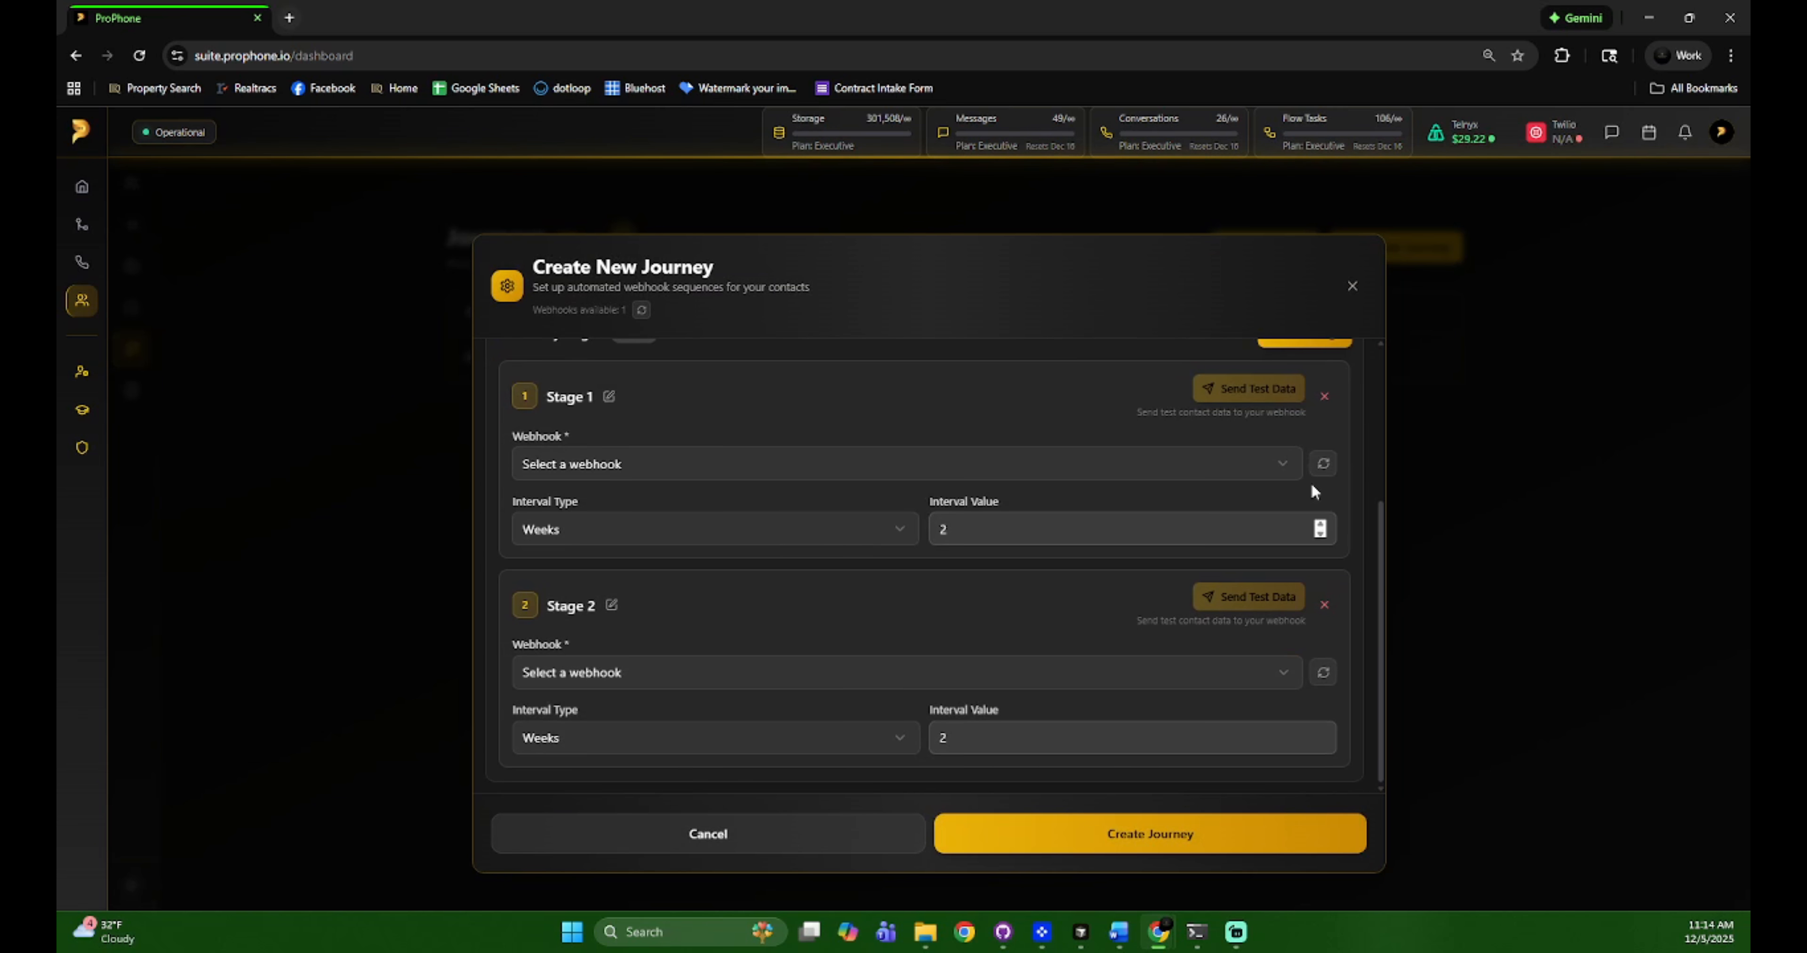
scroll(1315, 399, up, 2)
click(1306, 422)
click(1305, 422)
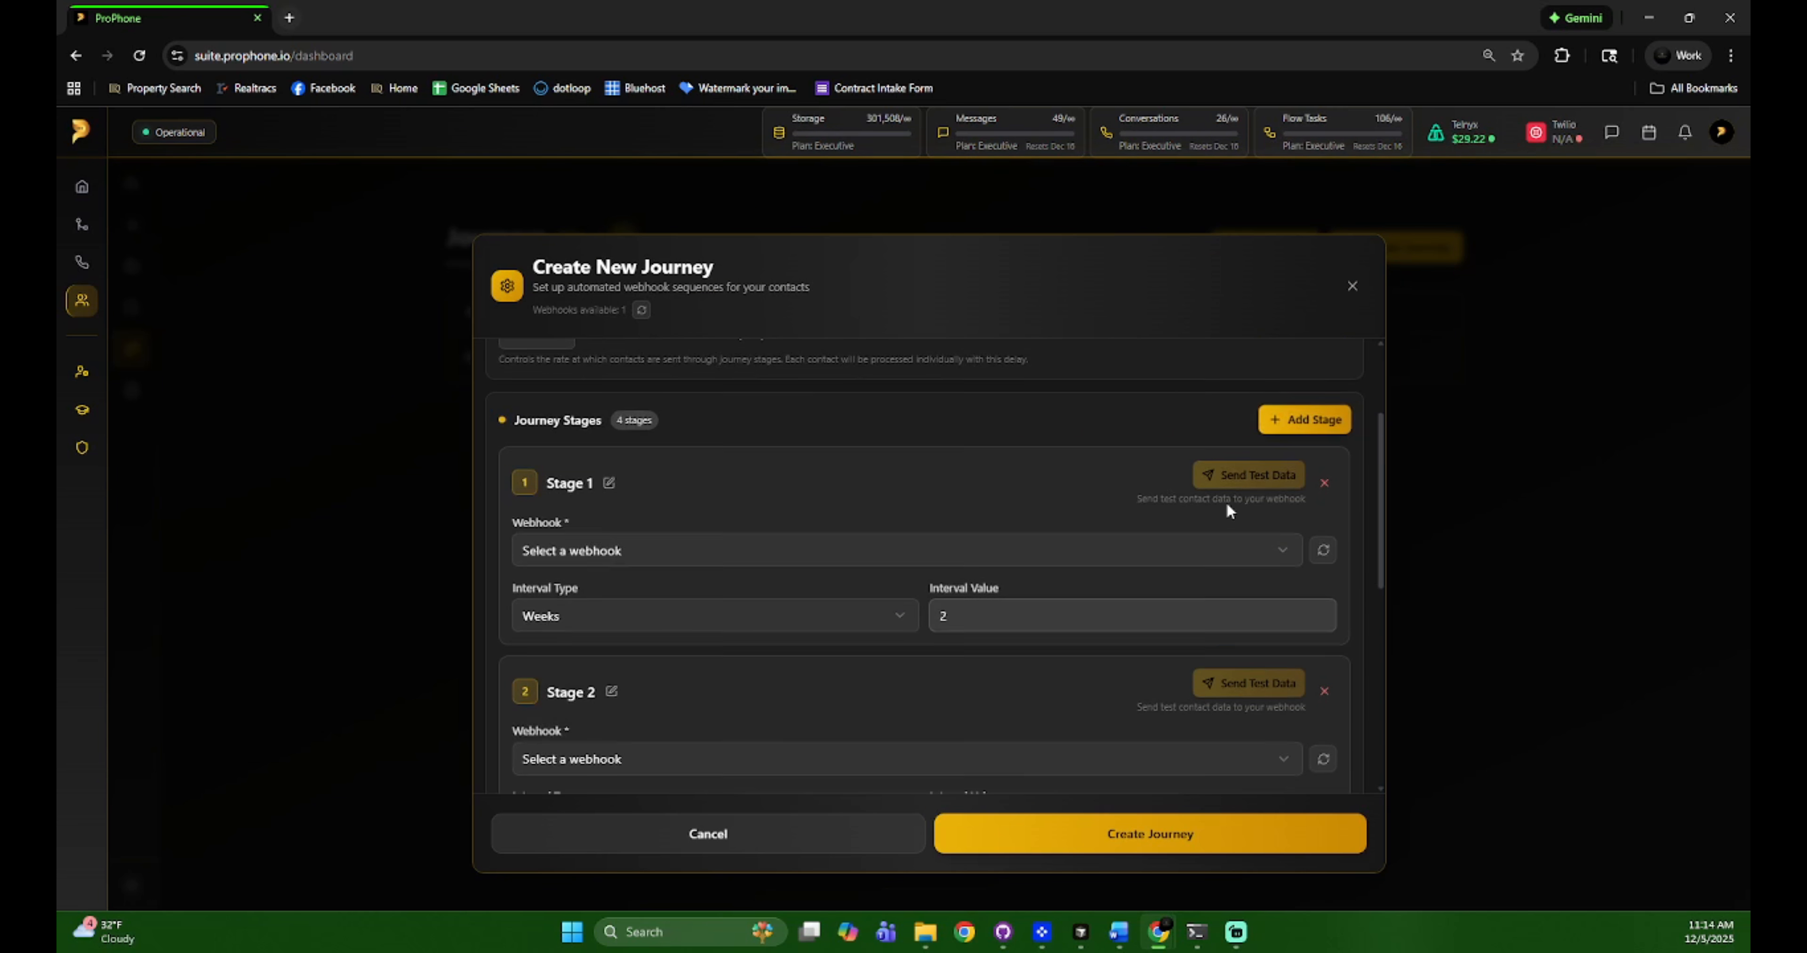
scroll(1228, 509, down, 6)
click(828, 821)
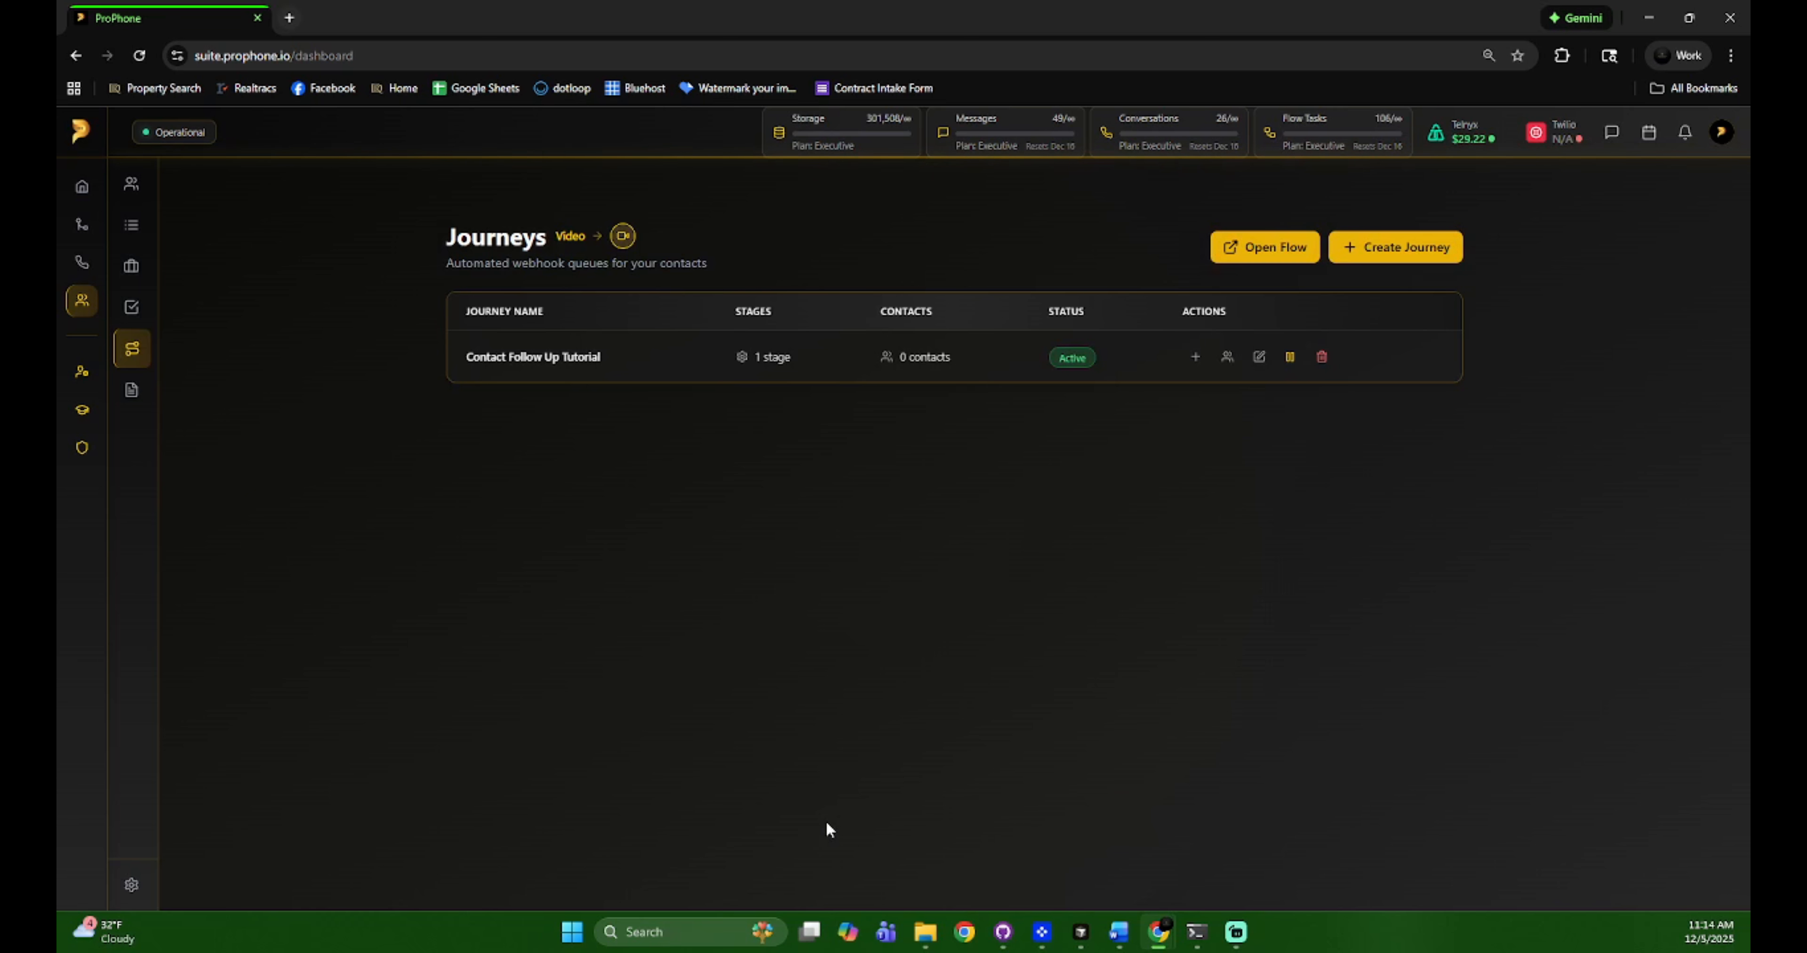
Update Contact Follow Up Tutorial, keeping only its single stage, then open a new browser tab
click(1257, 356)
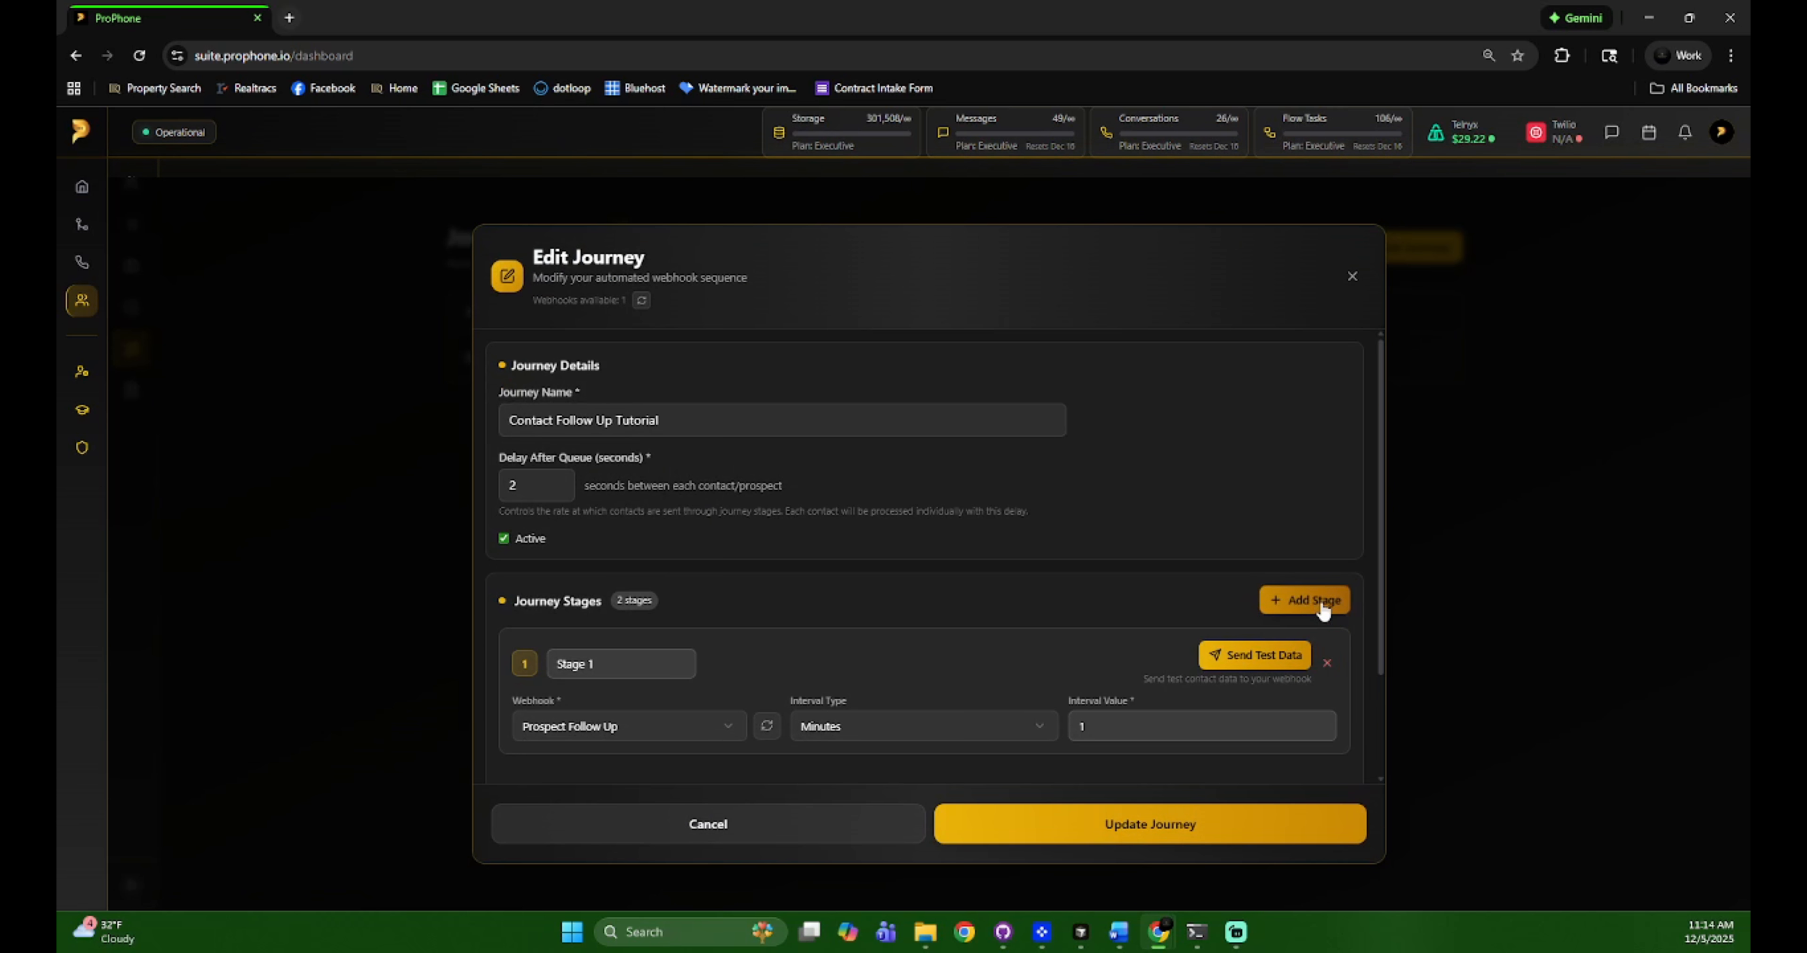
click(1315, 602)
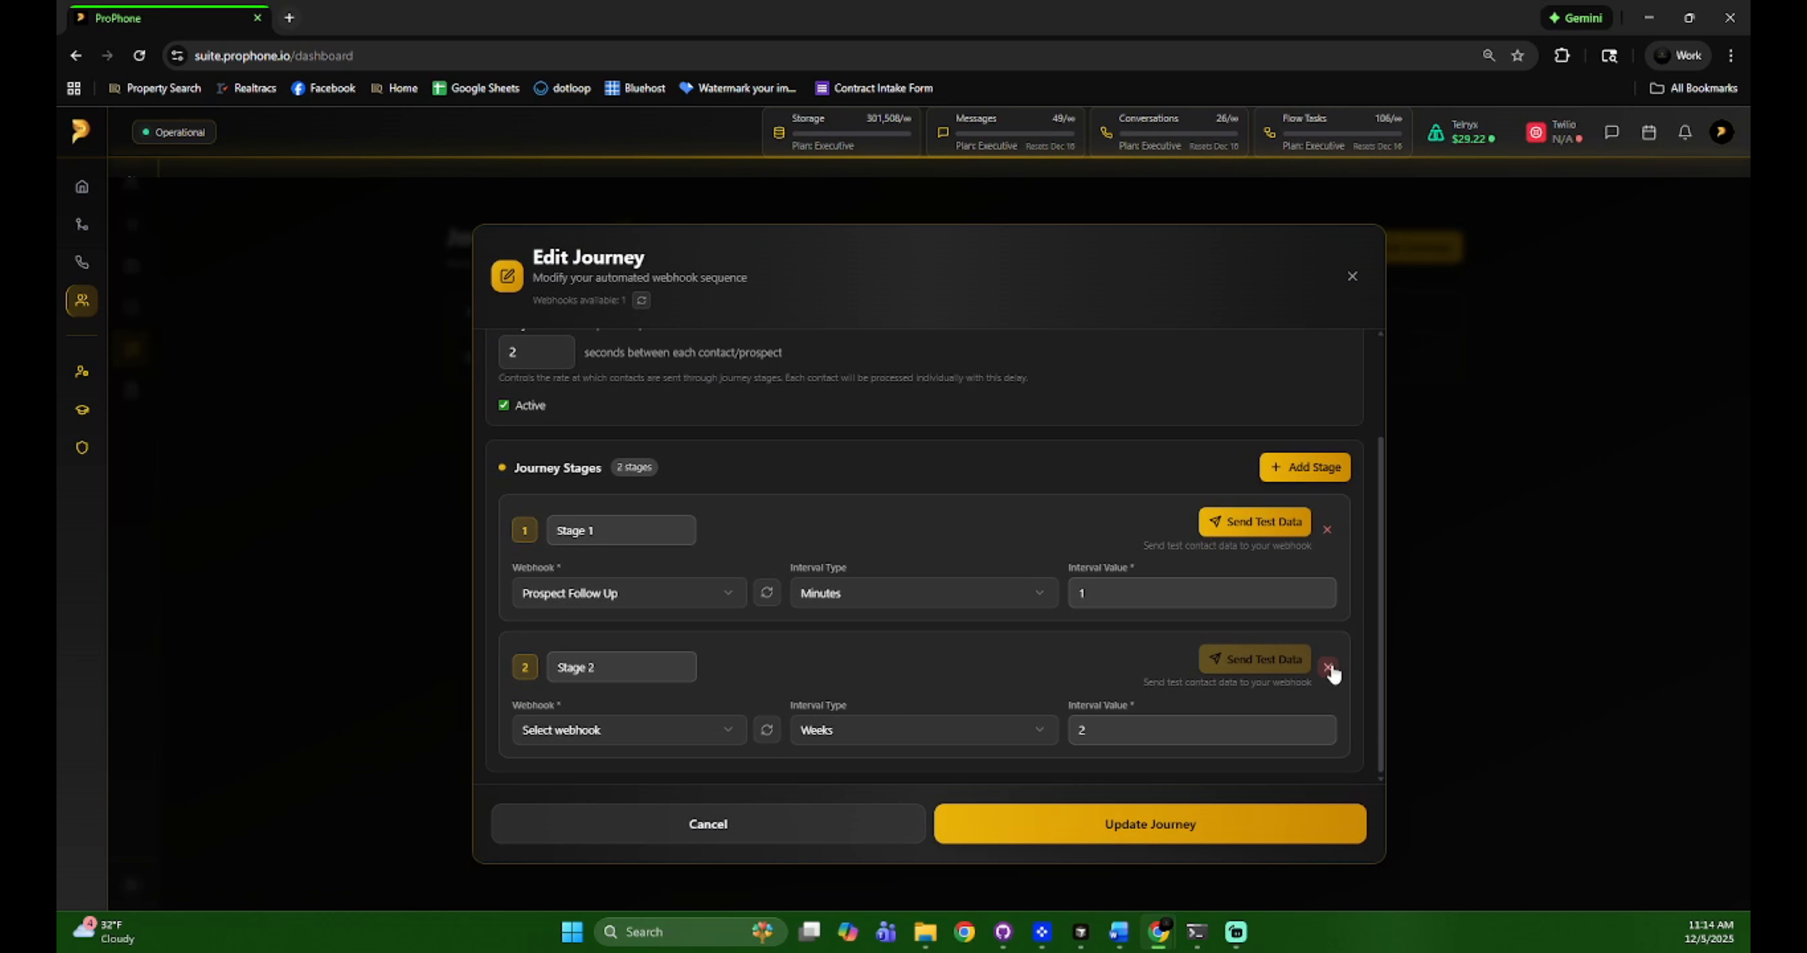
click(1328, 668)
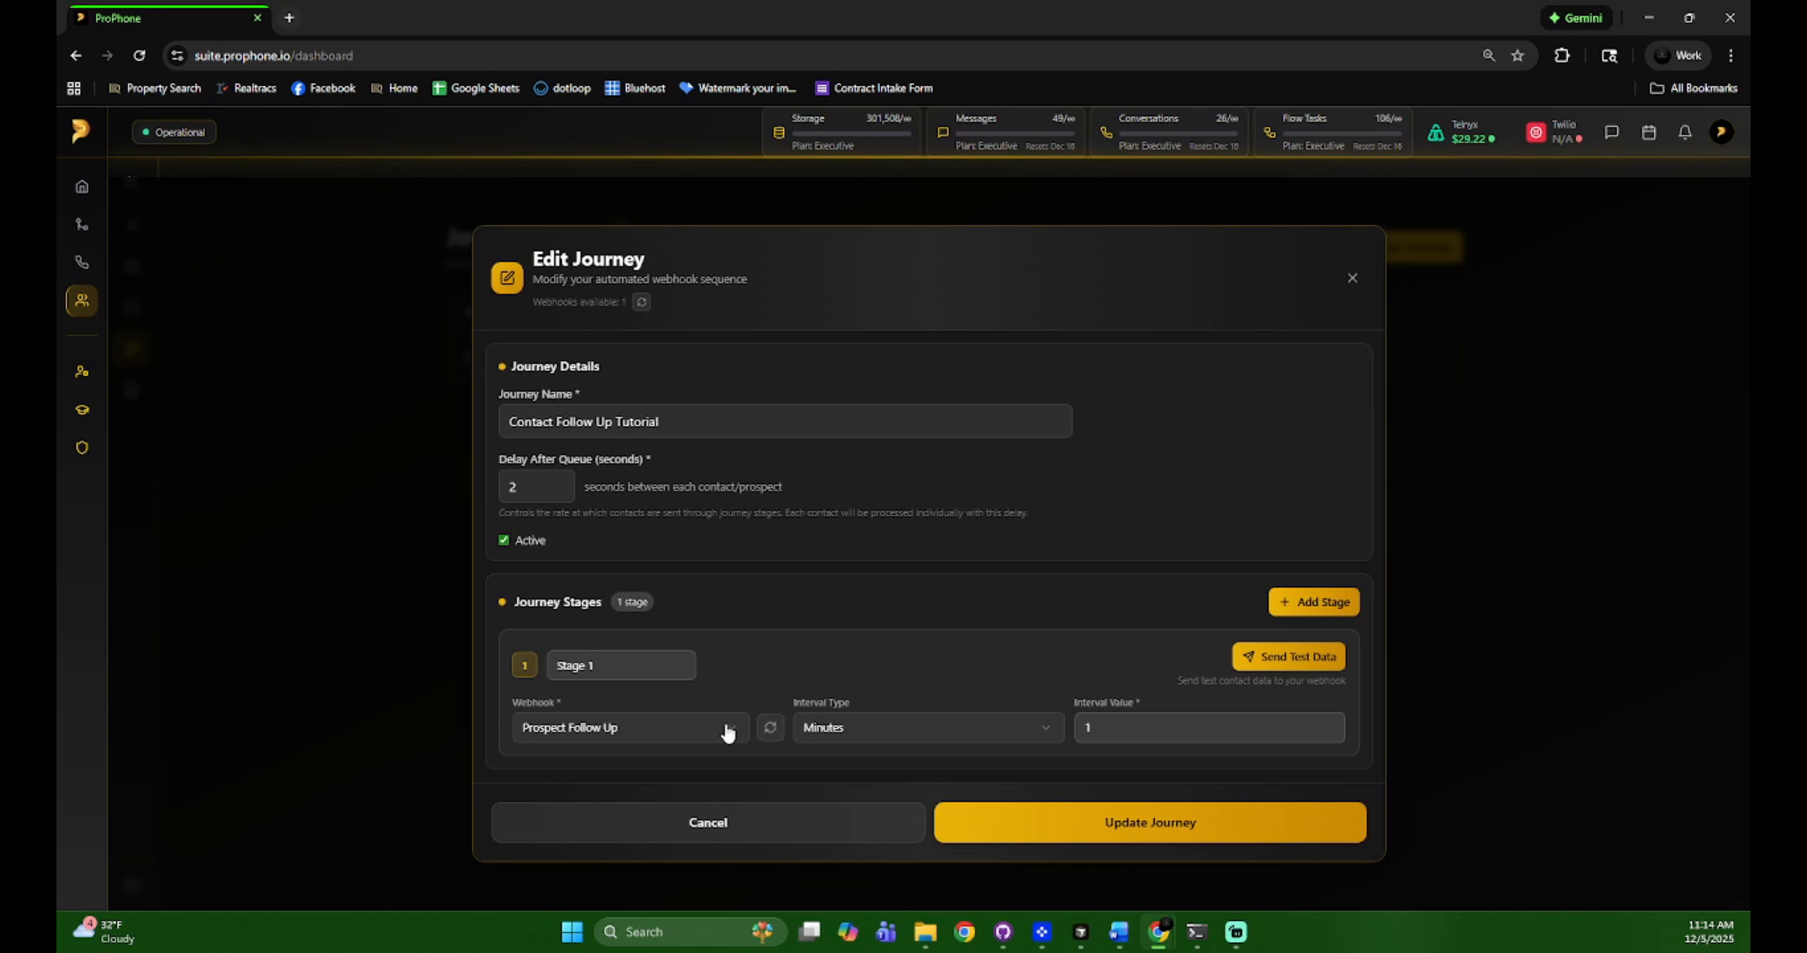
click(1131, 832)
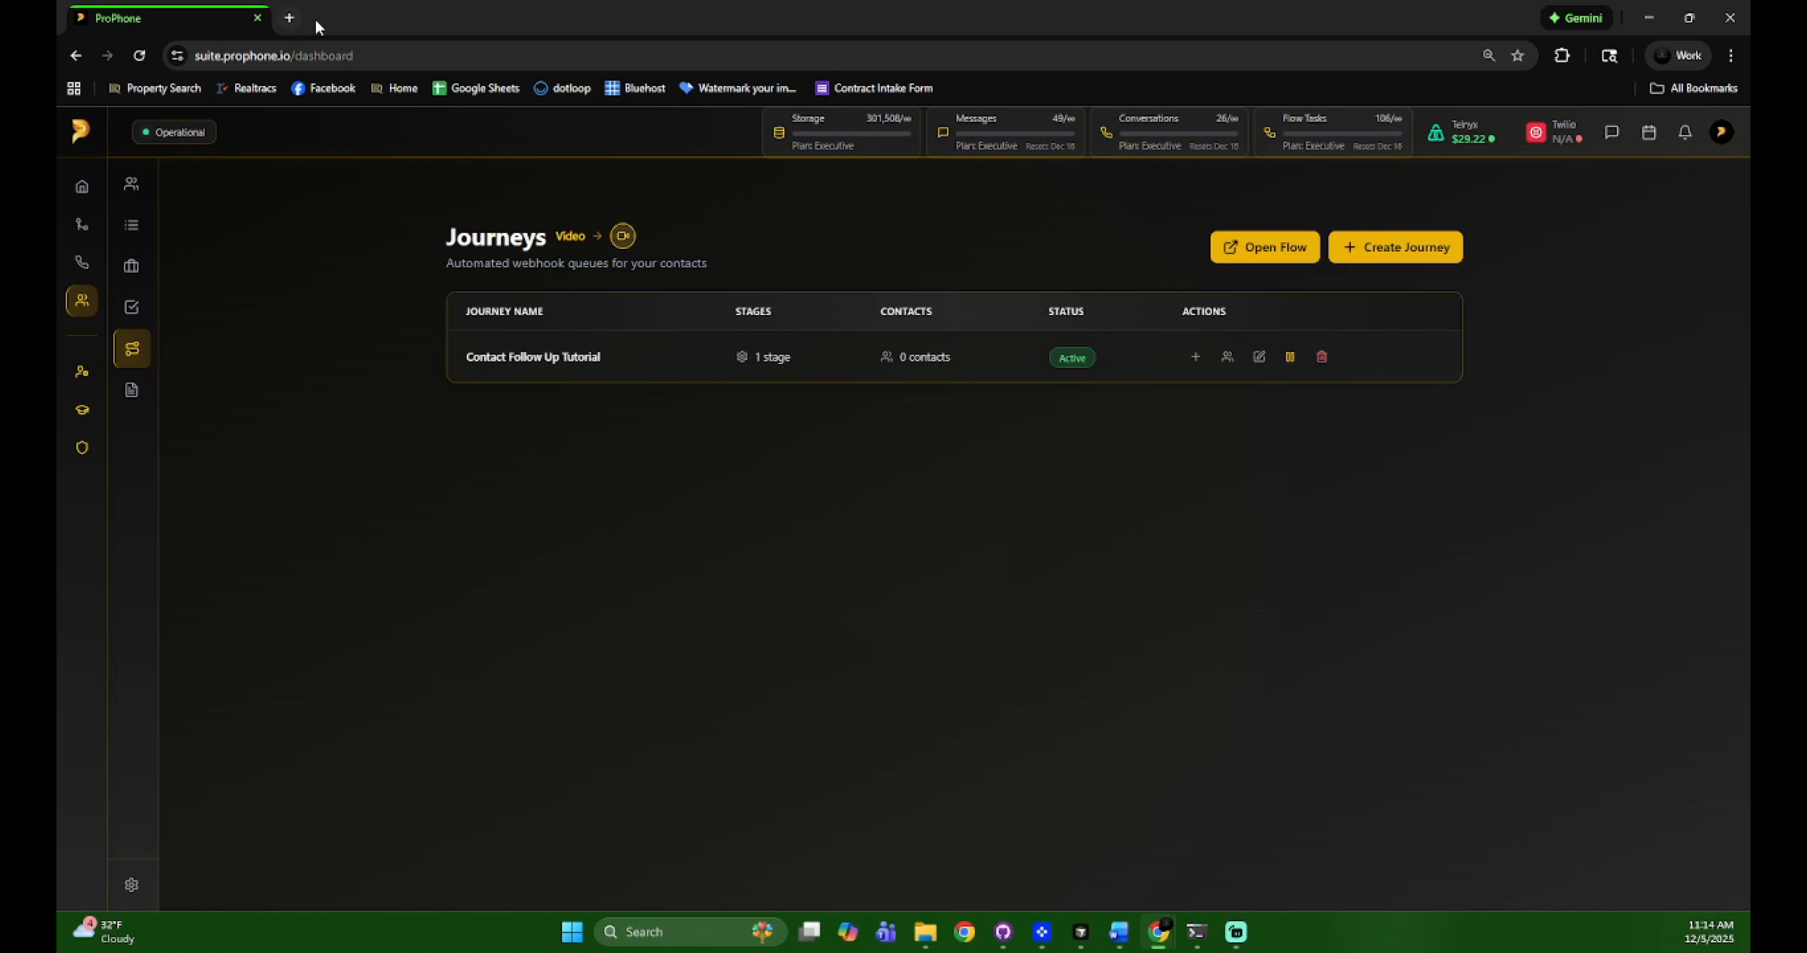
key(ctrl+t)
Delete contact rows 2–11 from the Webhook Tutorial sheet, then return to ProPhone
click(481, 90)
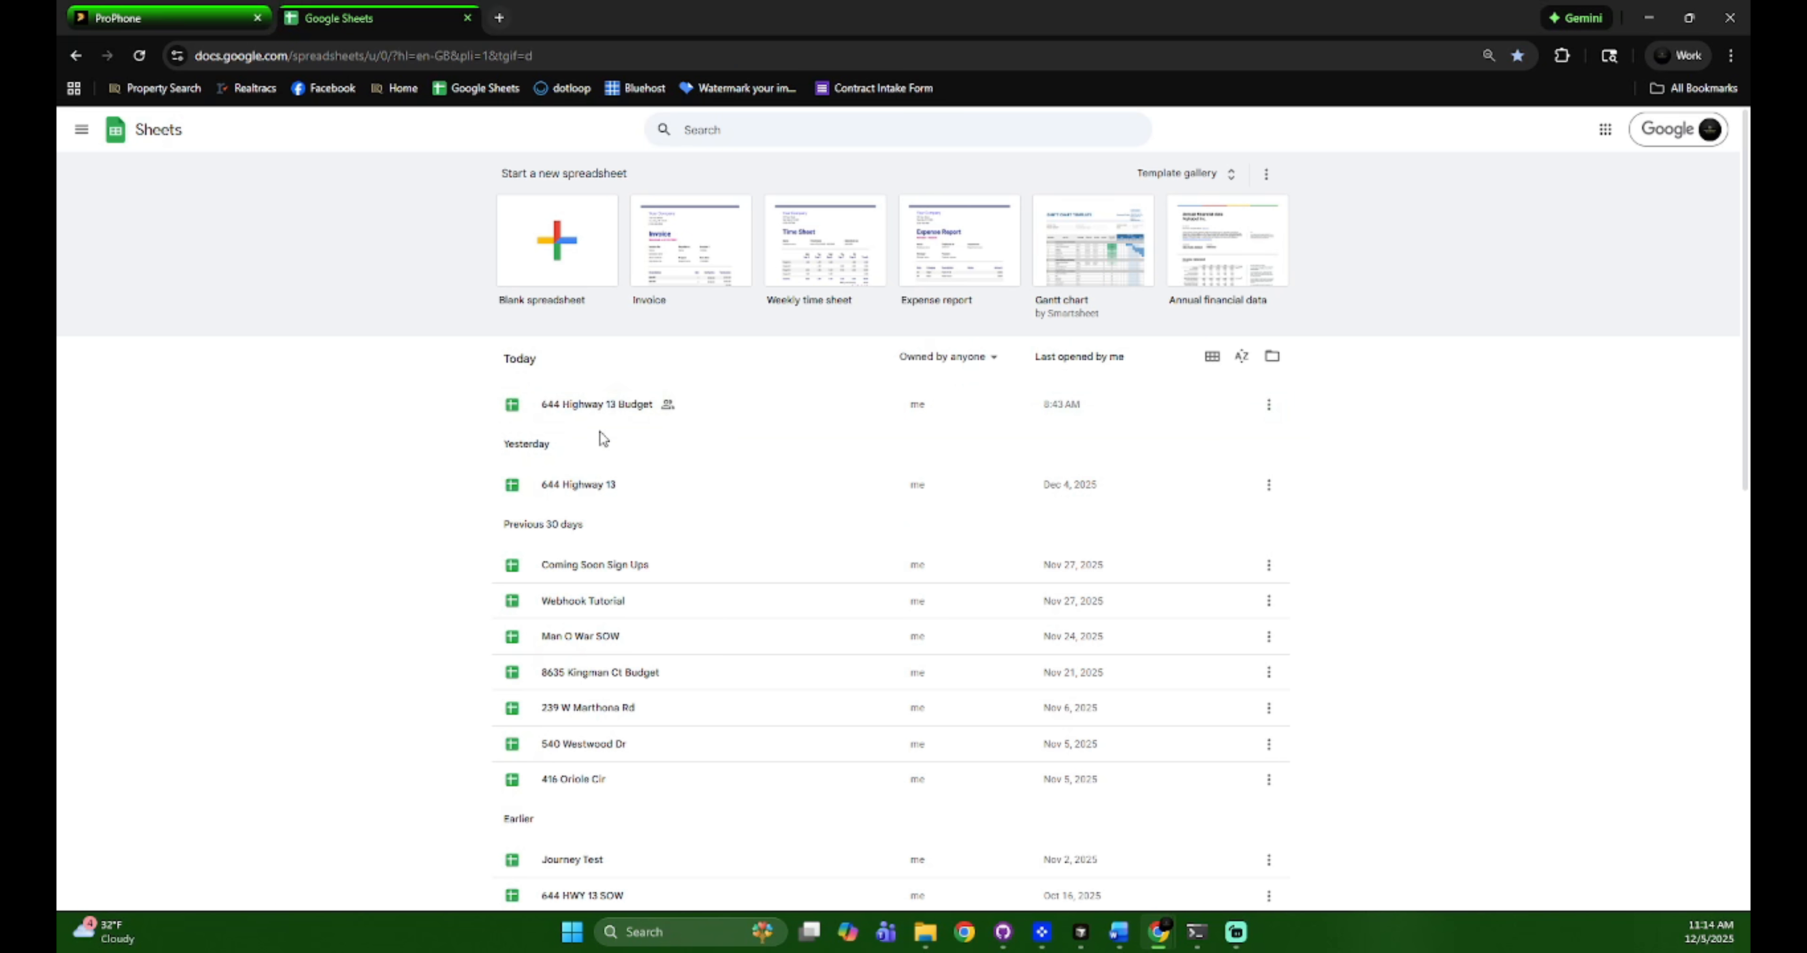
click(629, 613)
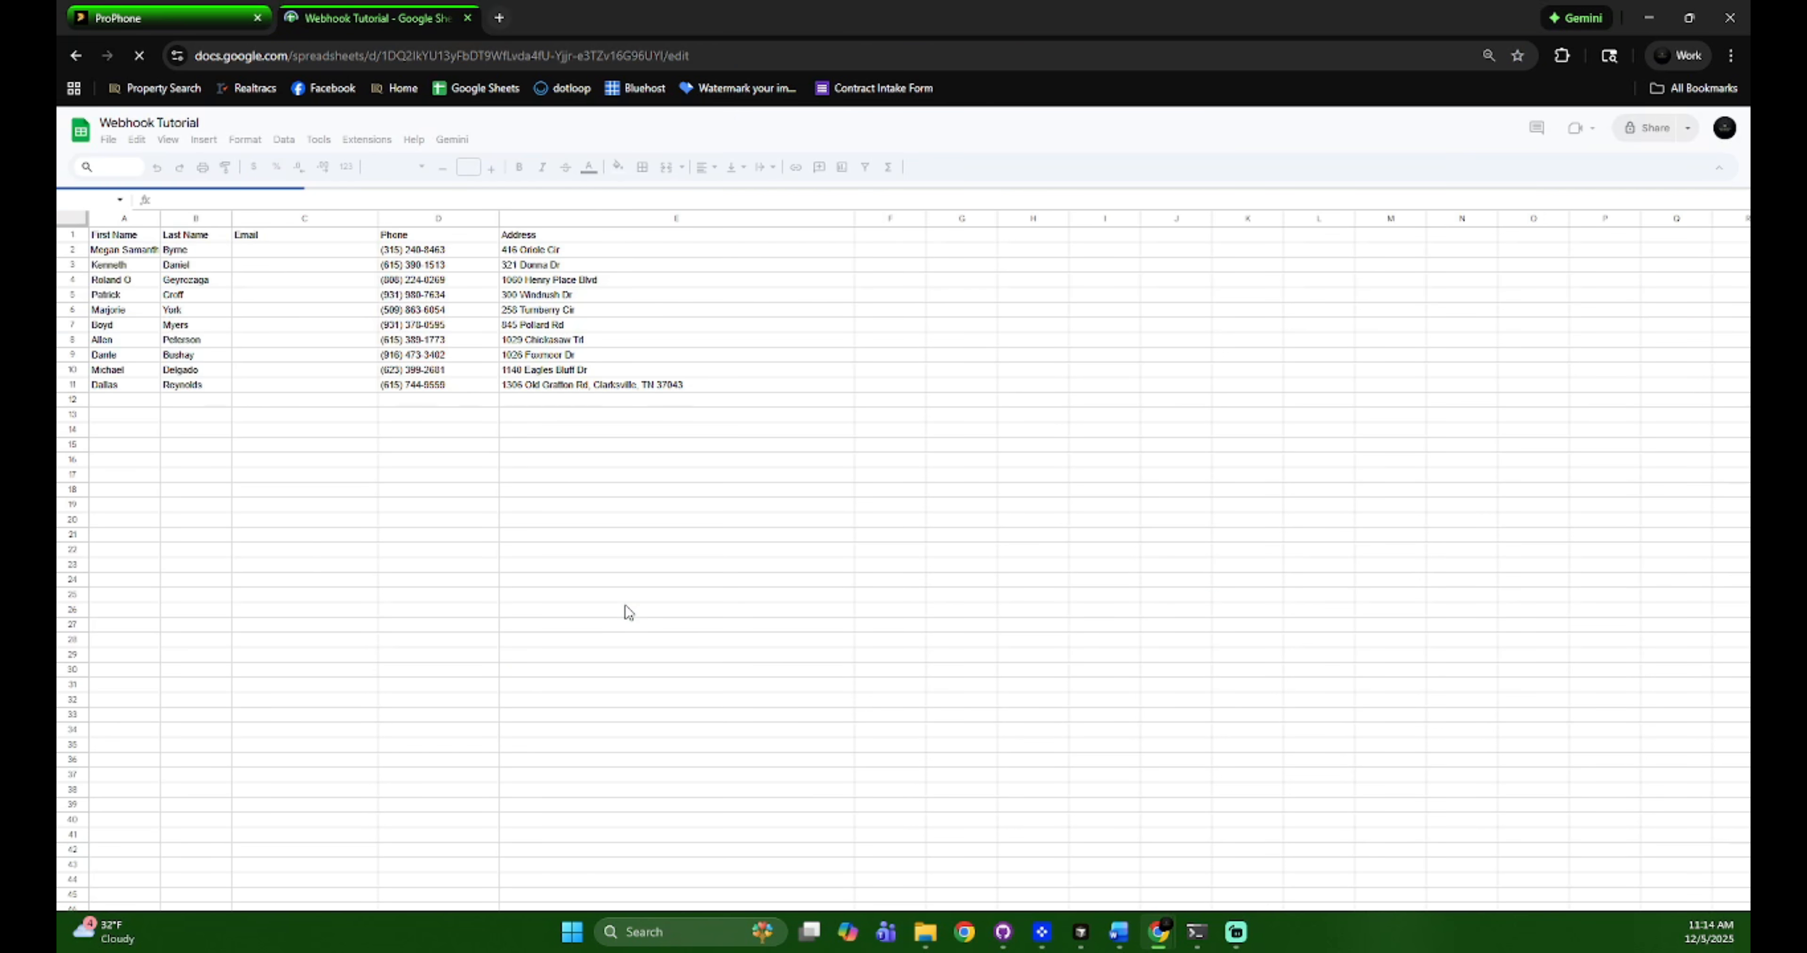
drag(76, 246, 74, 382)
right_click(74, 382)
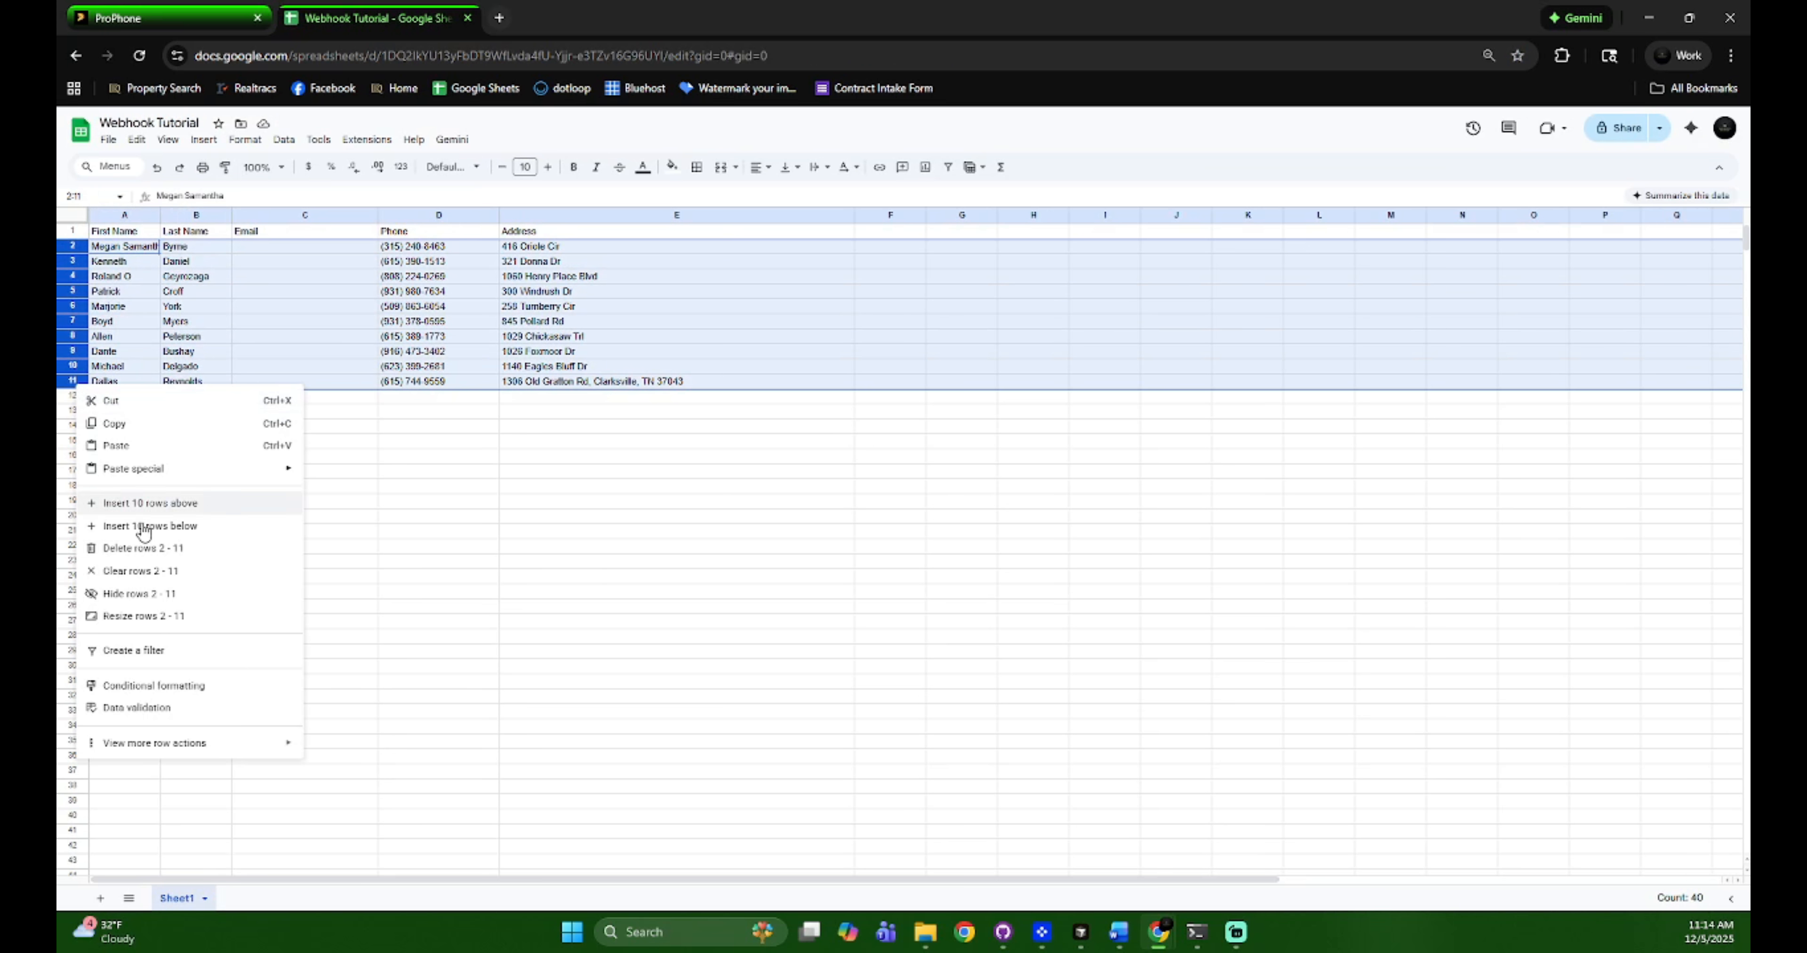
click(156, 551)
click(487, 531)
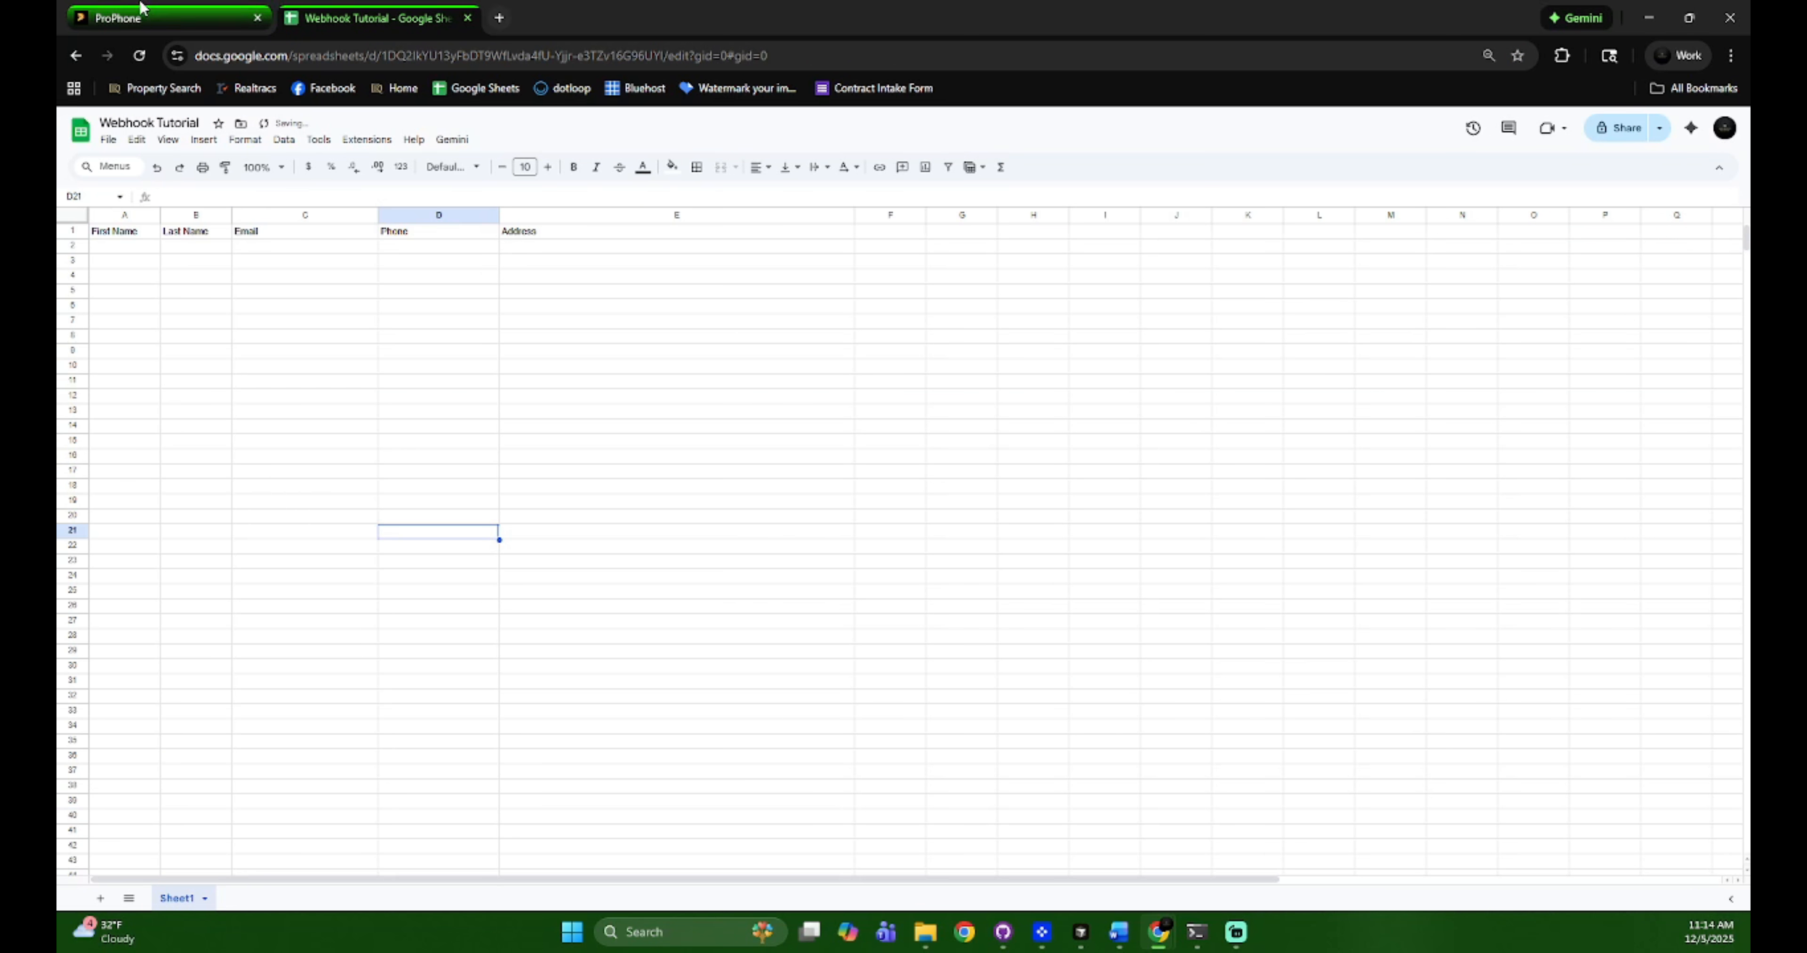
click(133, 10)
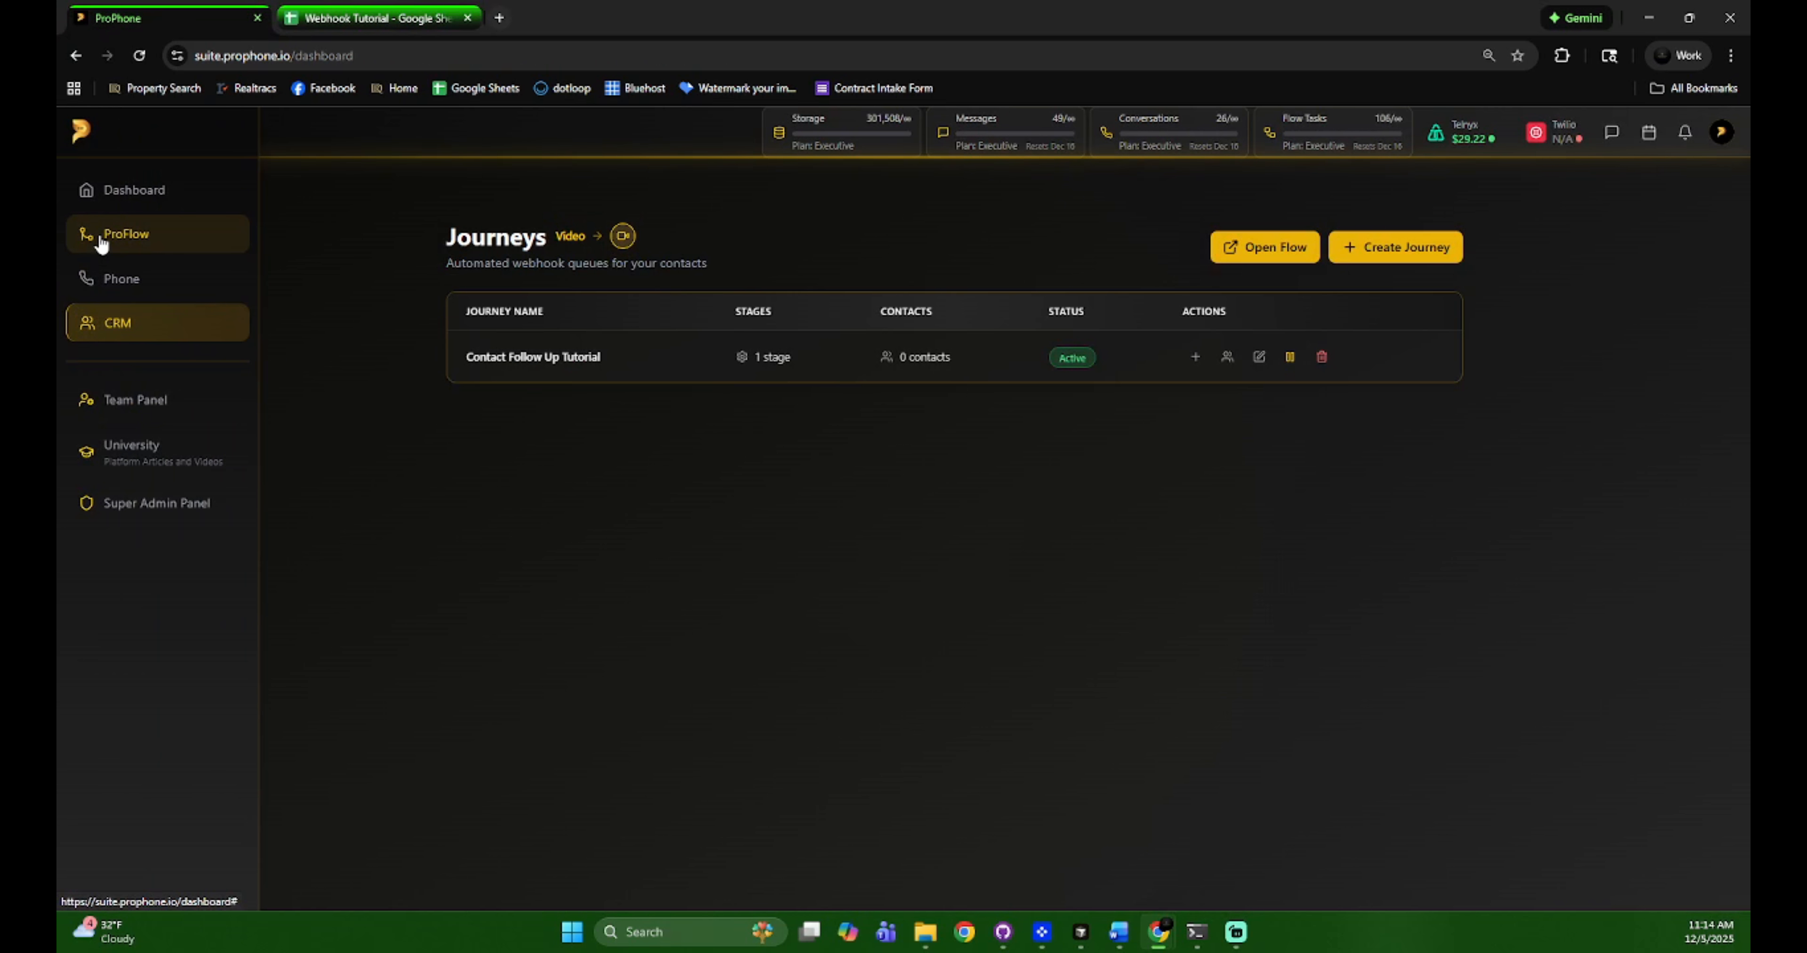
Review the configured webhooks in Account Settings
click(1720, 131)
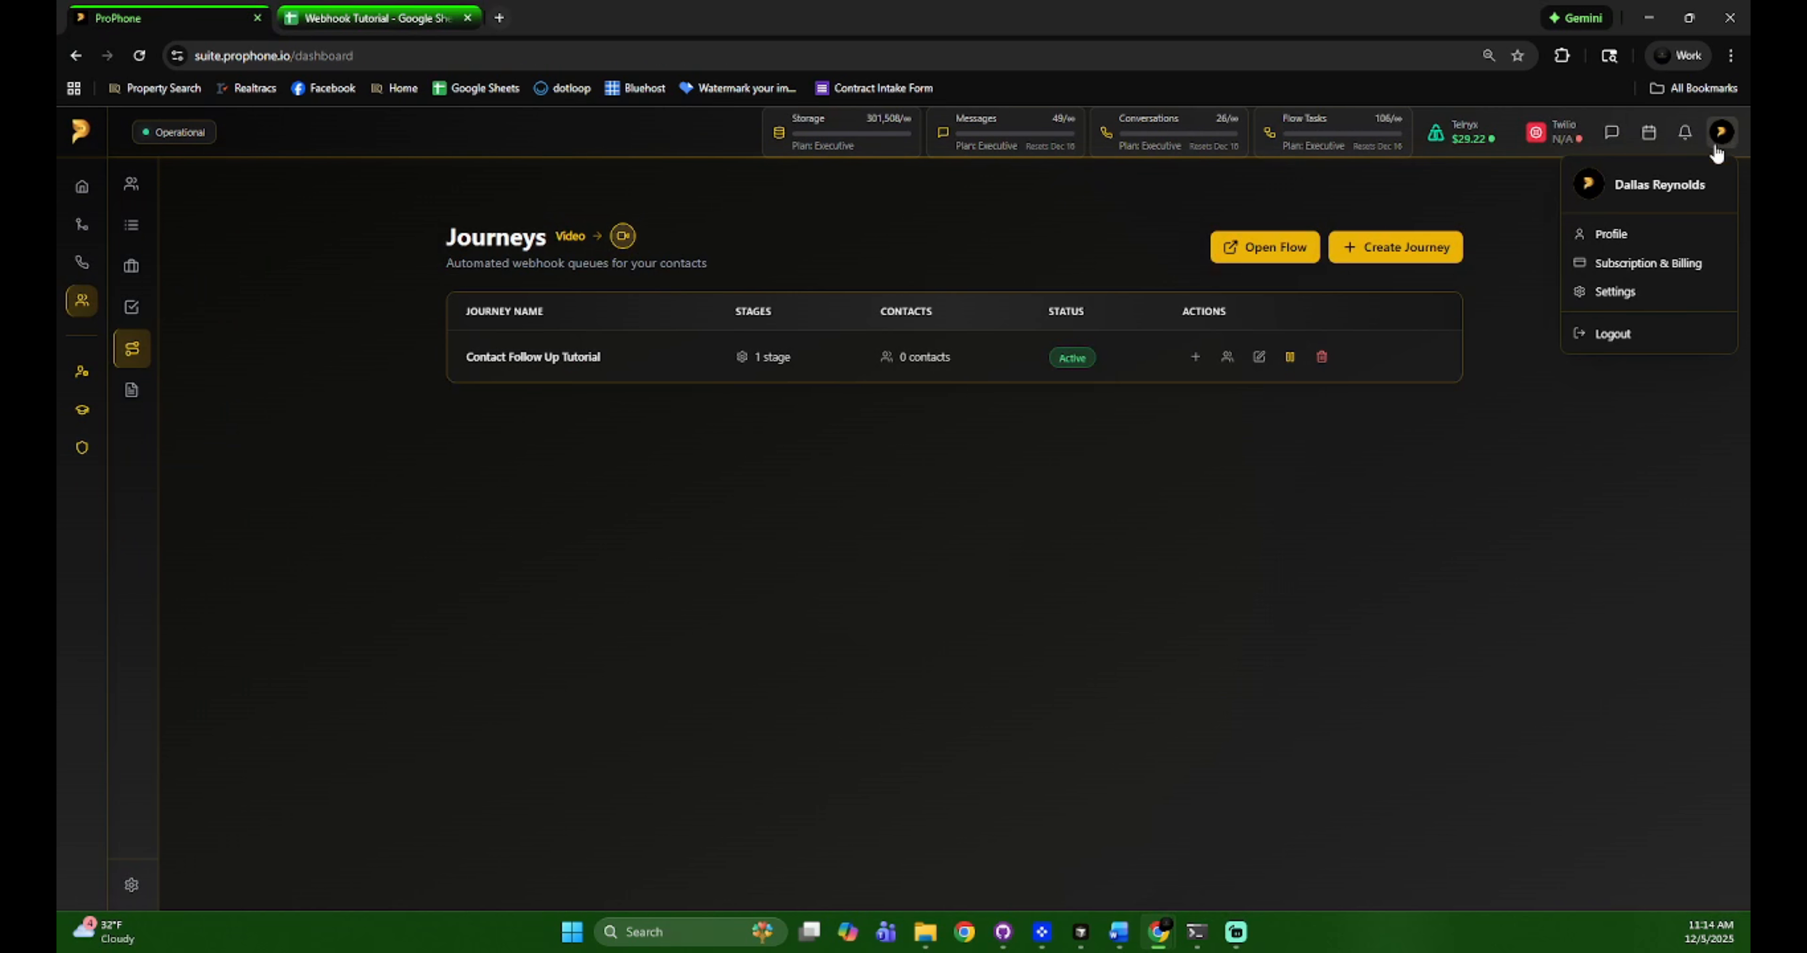
click(1627, 292)
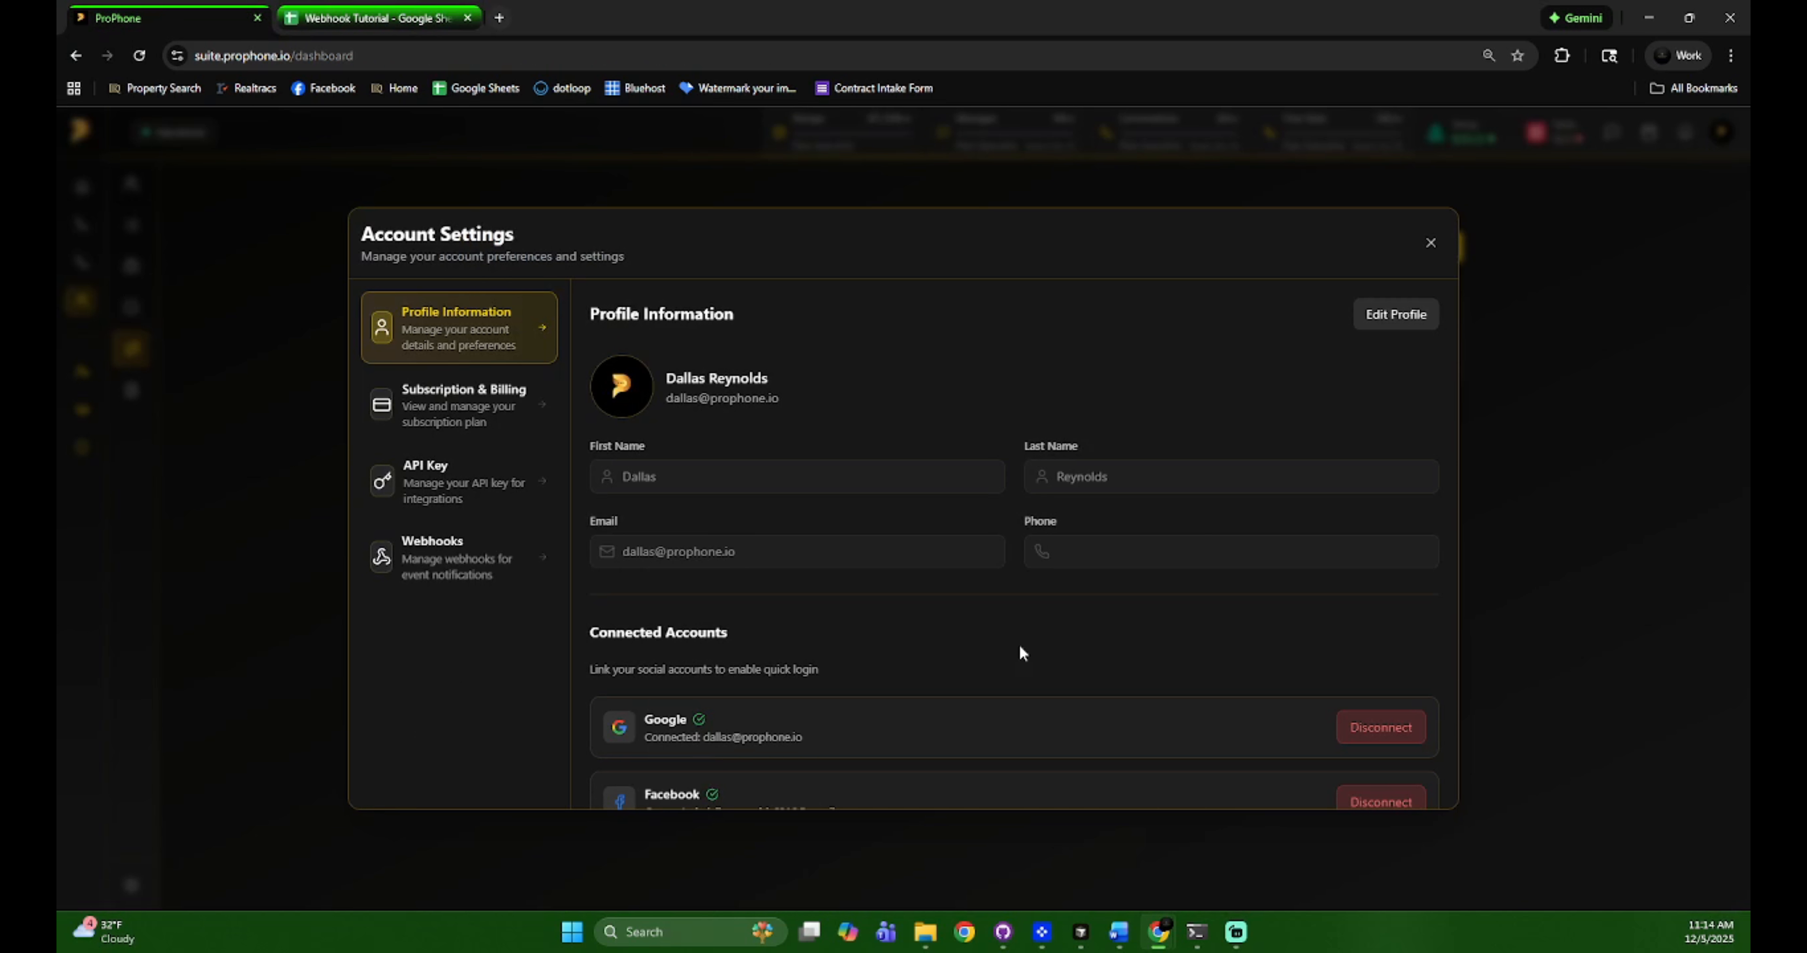
click(484, 586)
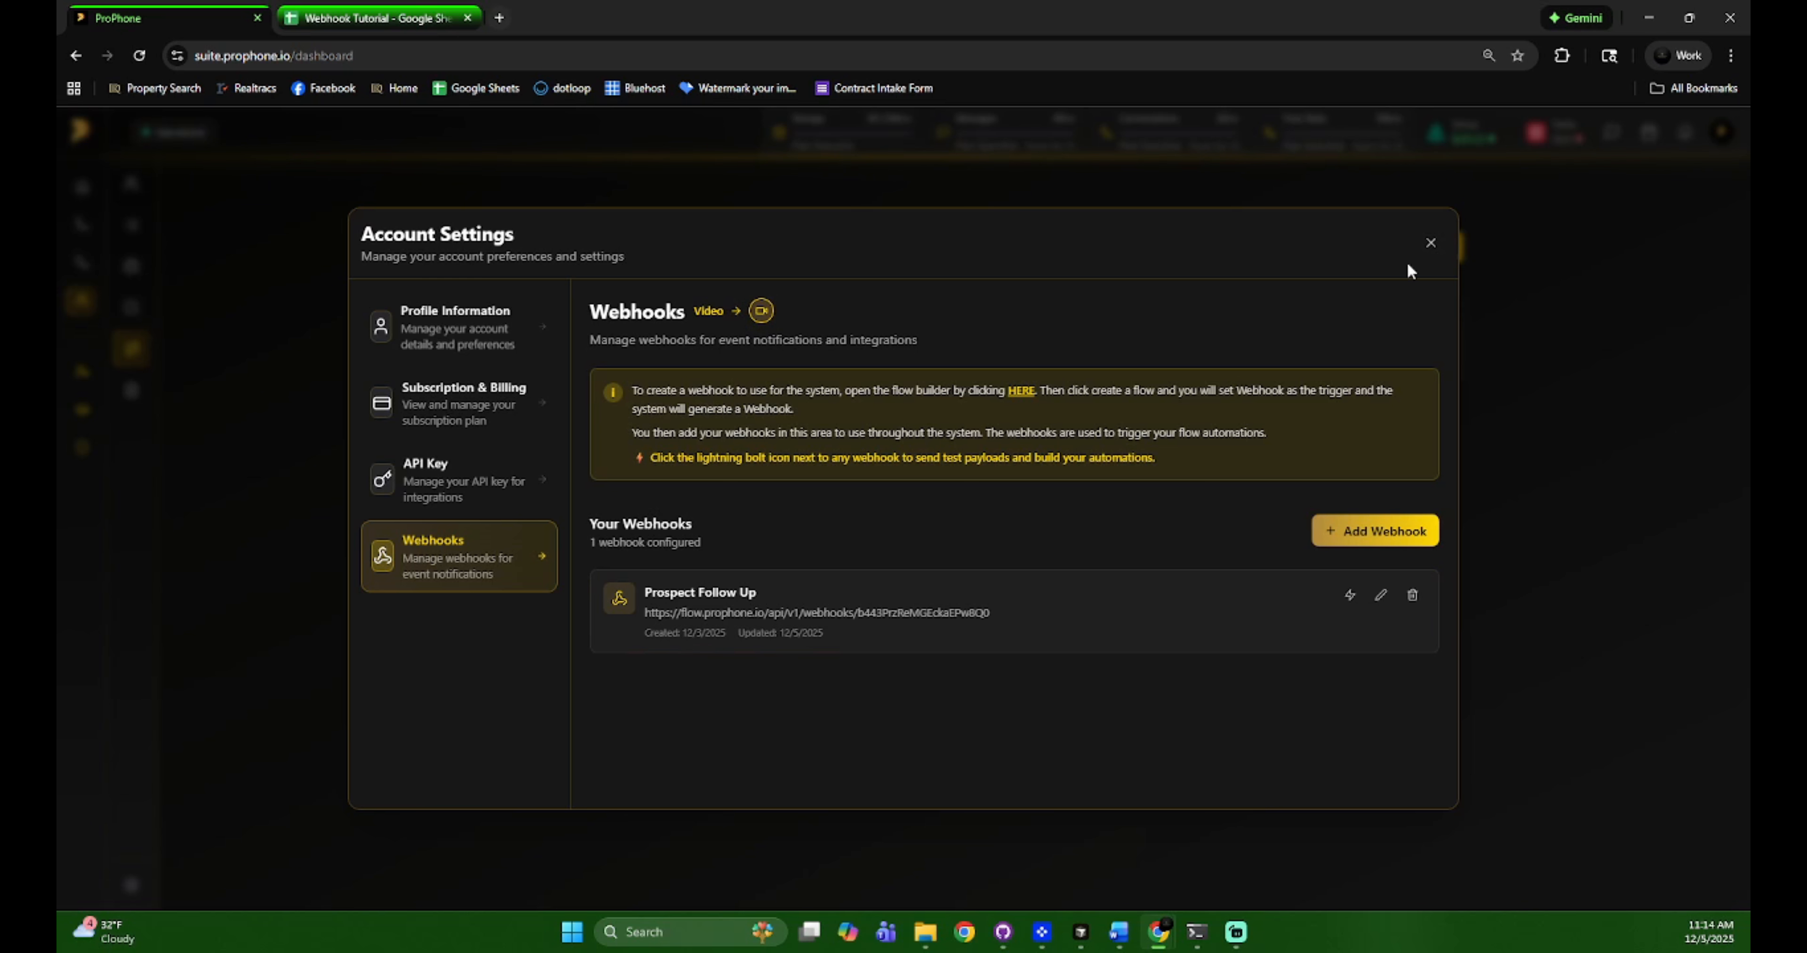
click(1431, 242)
Inspect the Untitled flow's Catch Webhook live URL and its add-step list
click(83, 236)
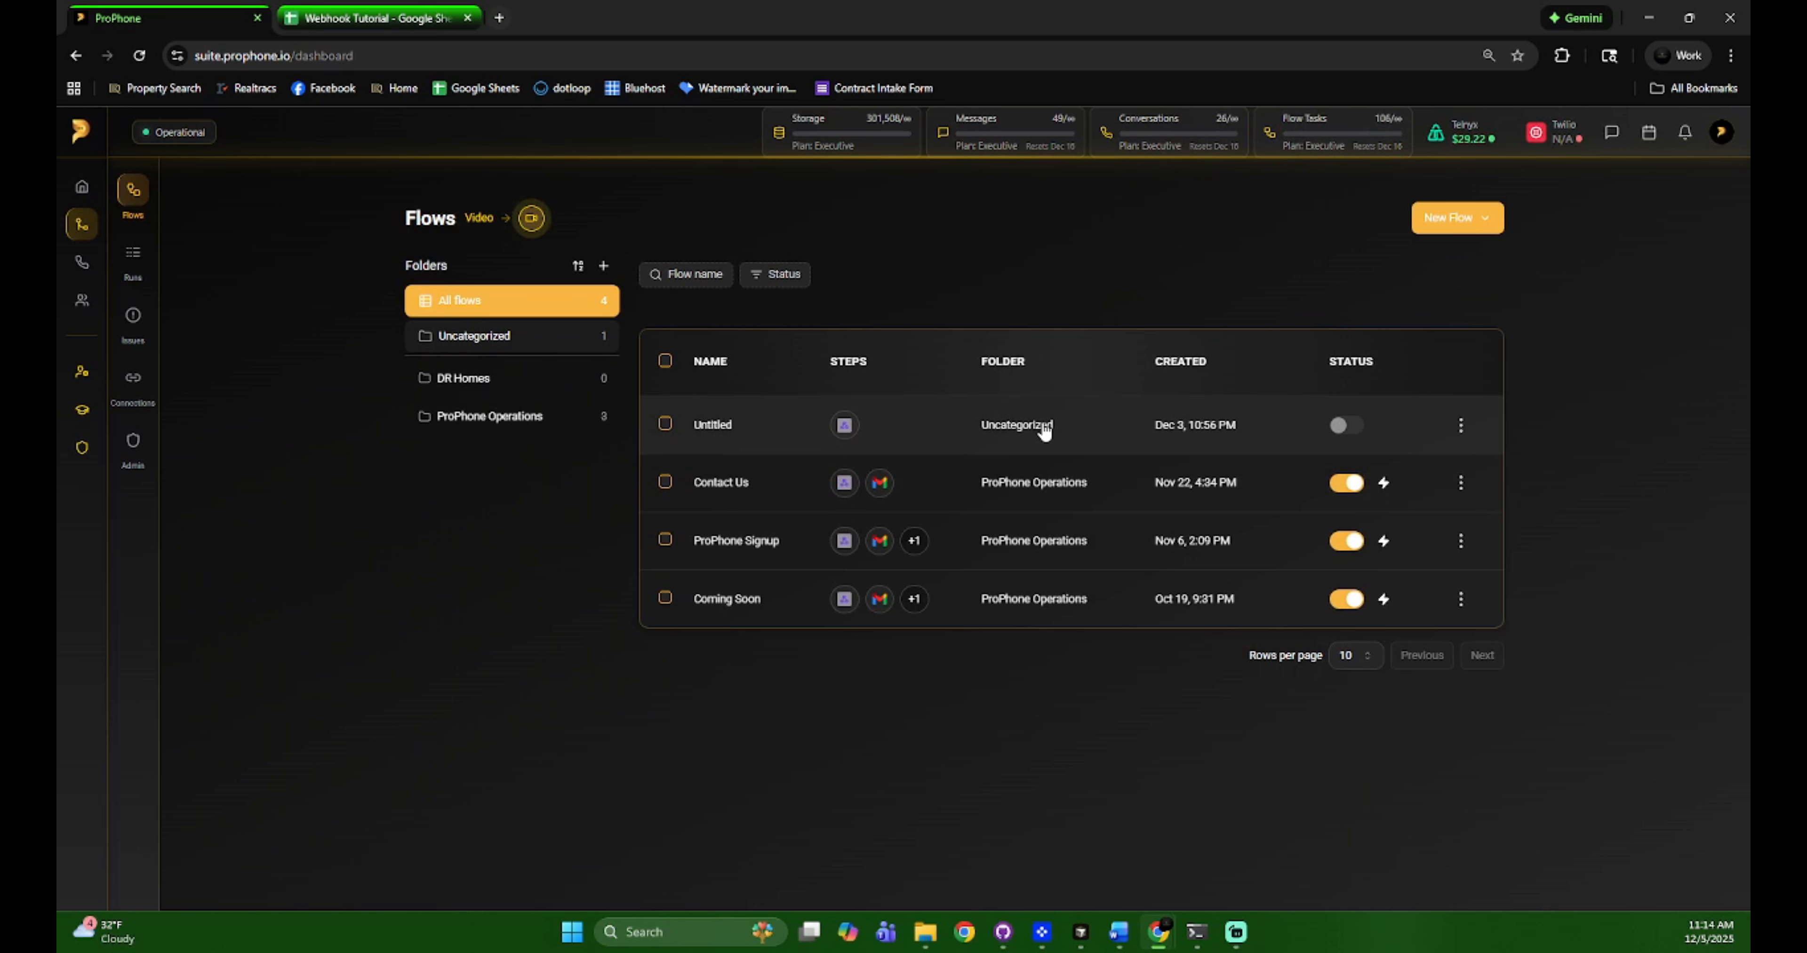
click(1040, 425)
click(1634, 371)
click(1600, 425)
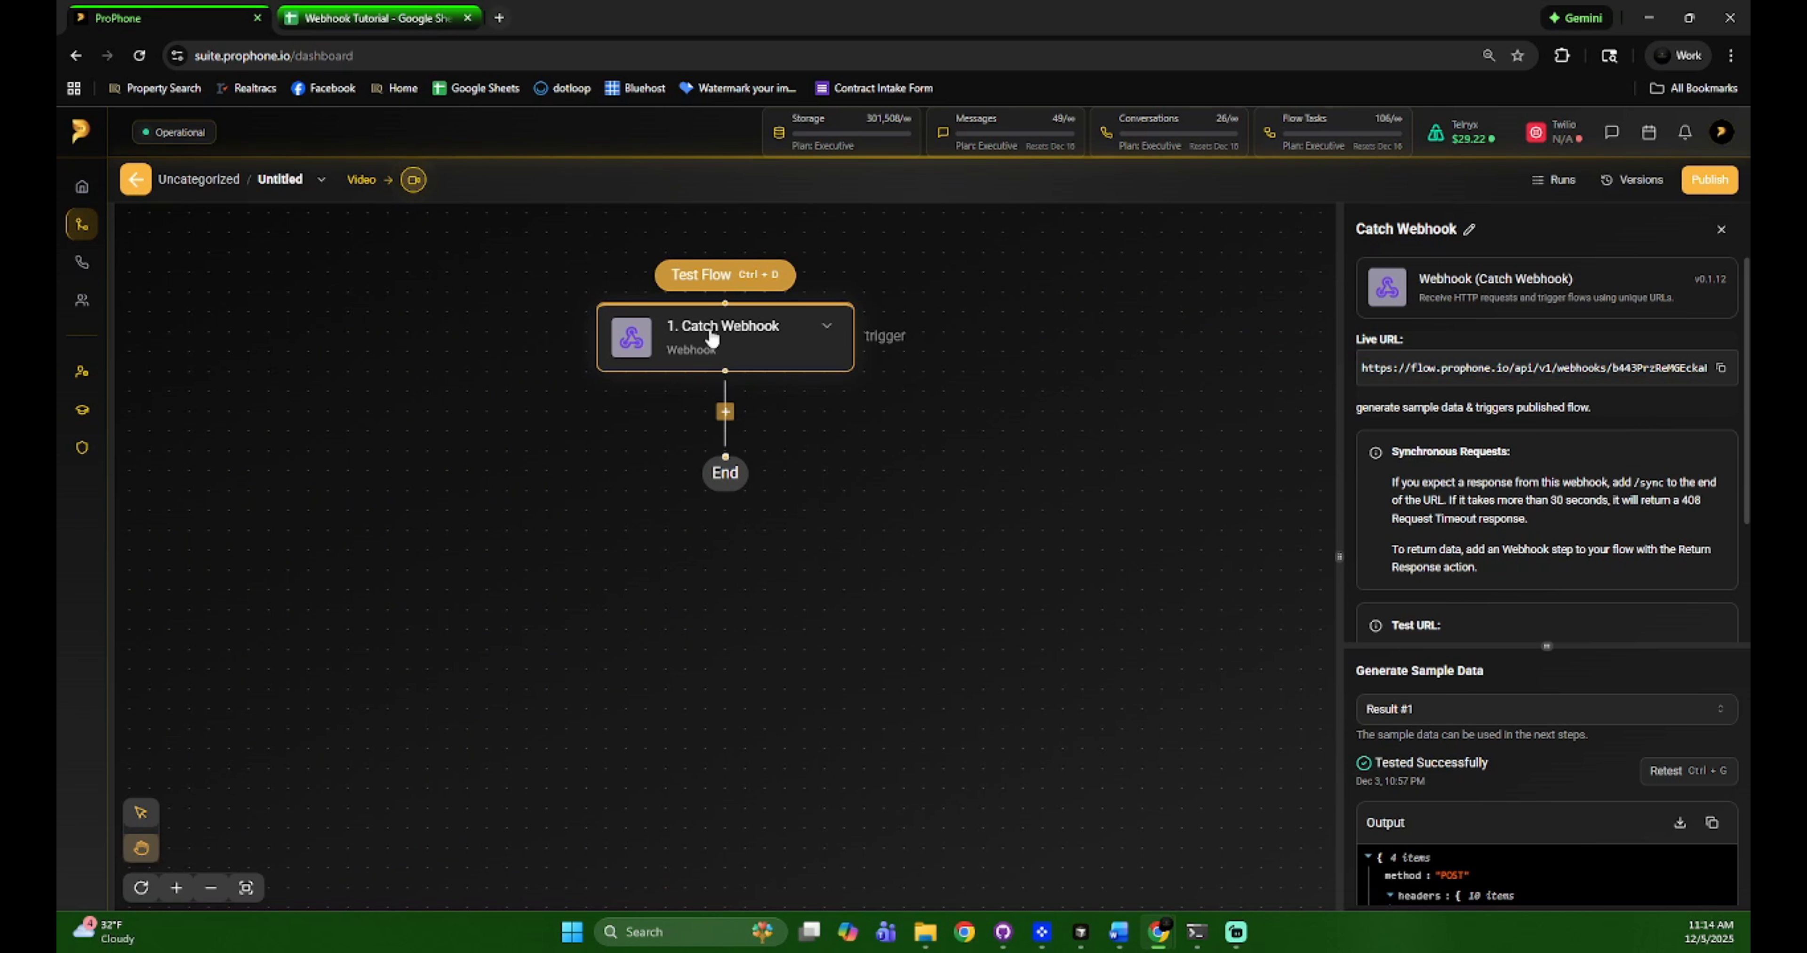
click(726, 413)
click(184, 181)
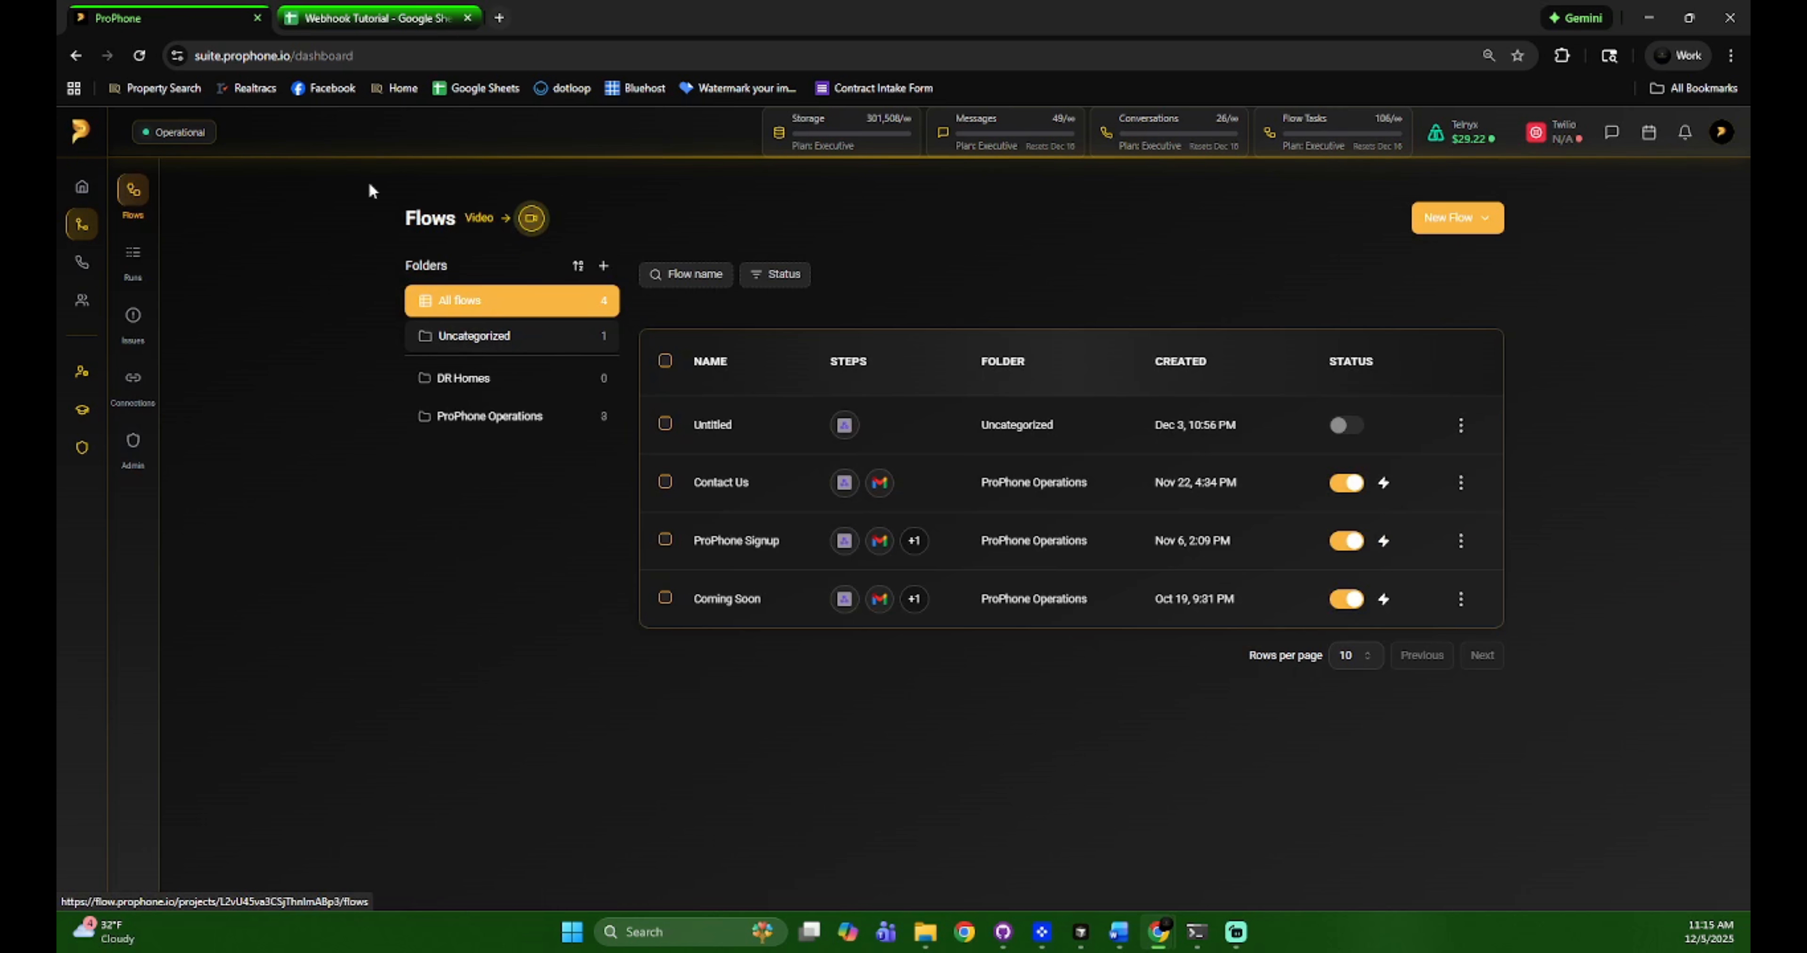
Delete a duplicate Catch Webhook flow and reopen the original Untitled flow's add-step list
click(1445, 224)
click(1456, 250)
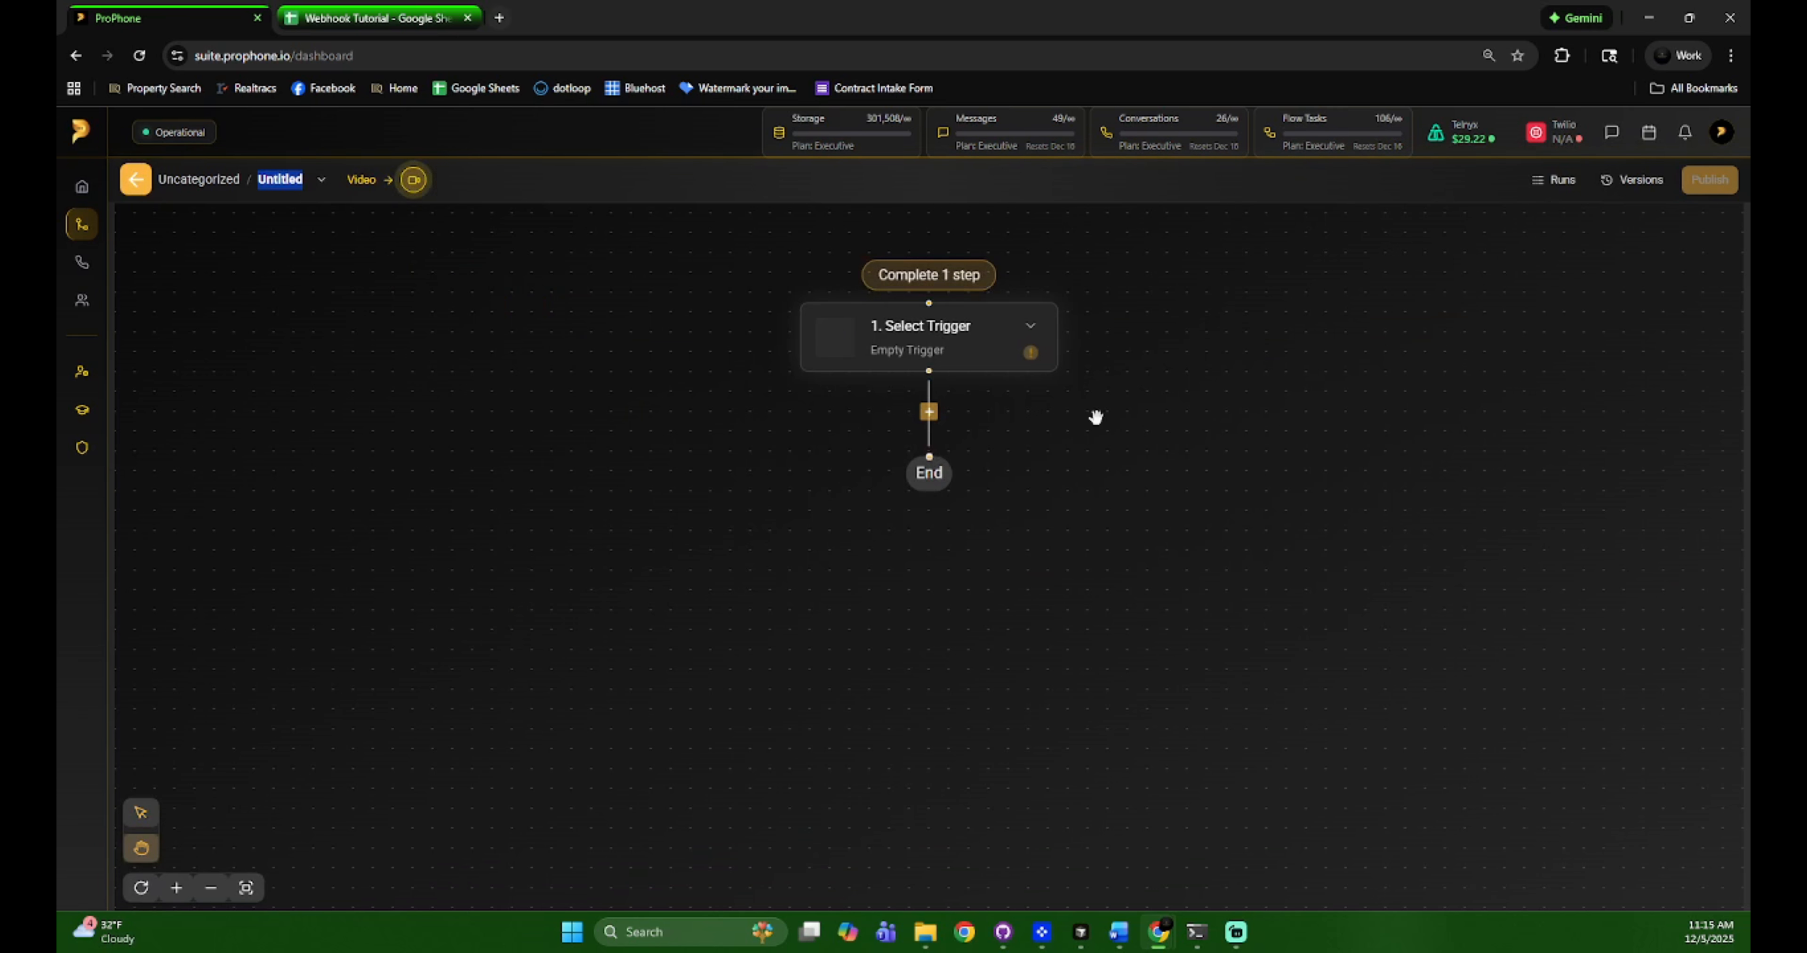
click(939, 348)
click(786, 676)
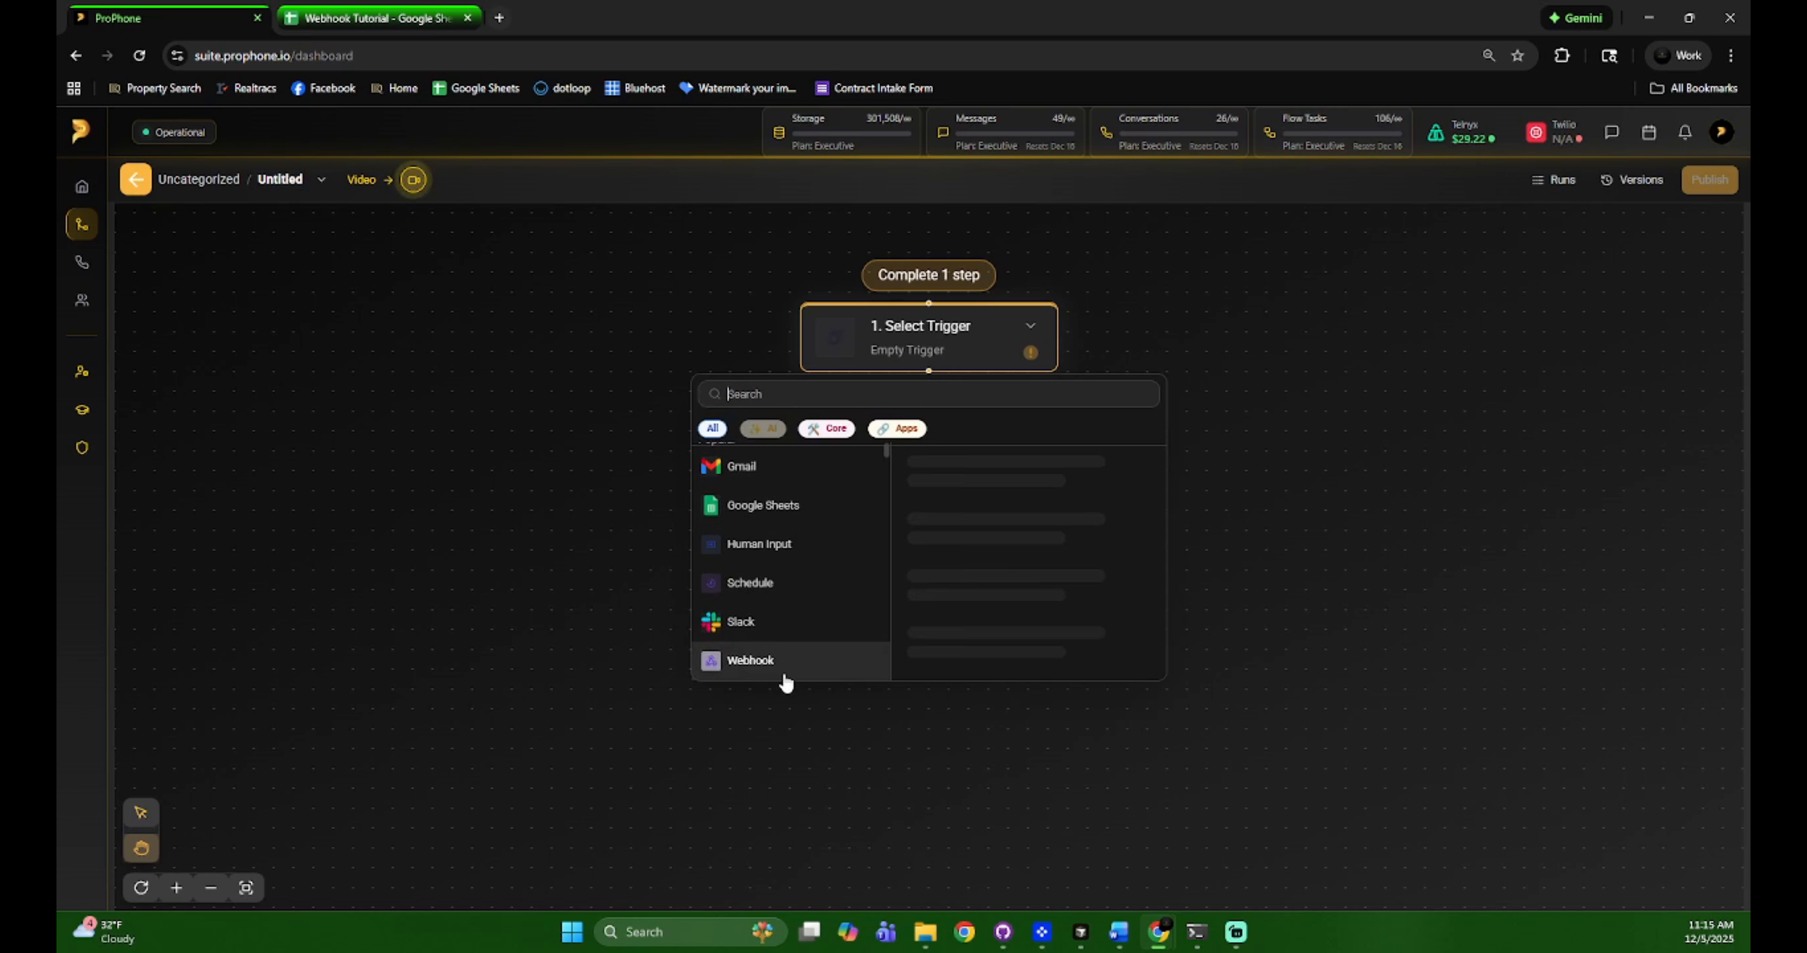
click(1010, 489)
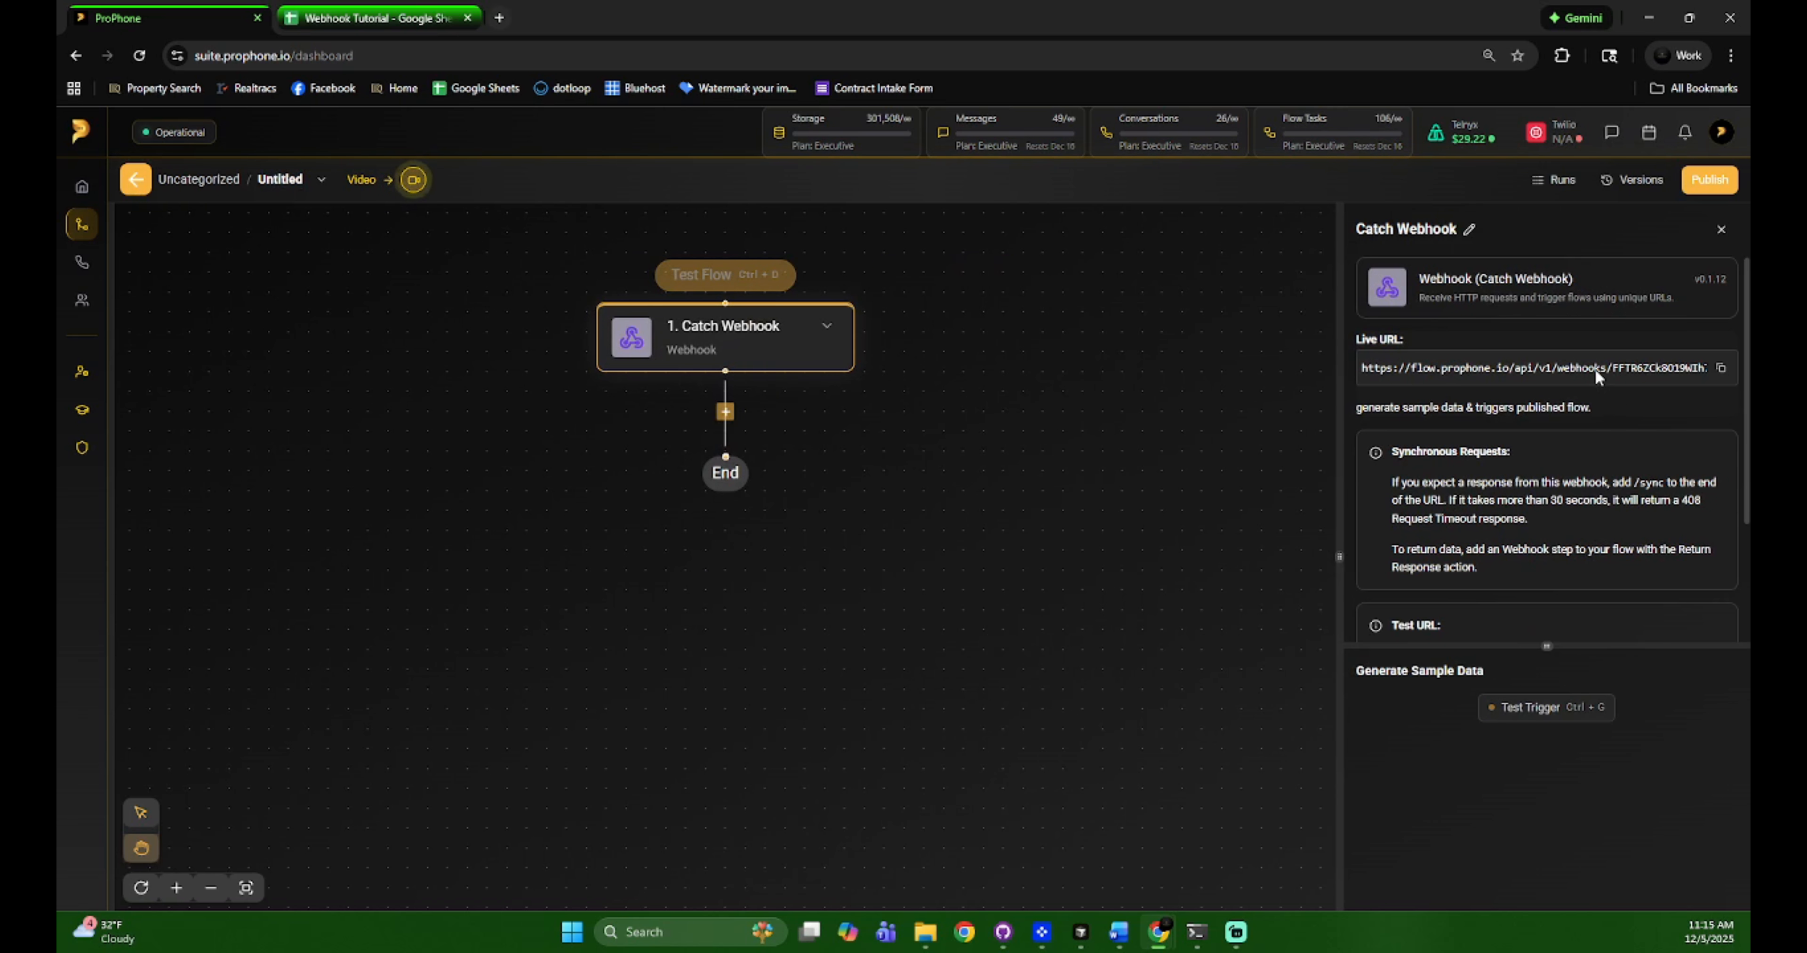
click(135, 181)
click(1460, 424)
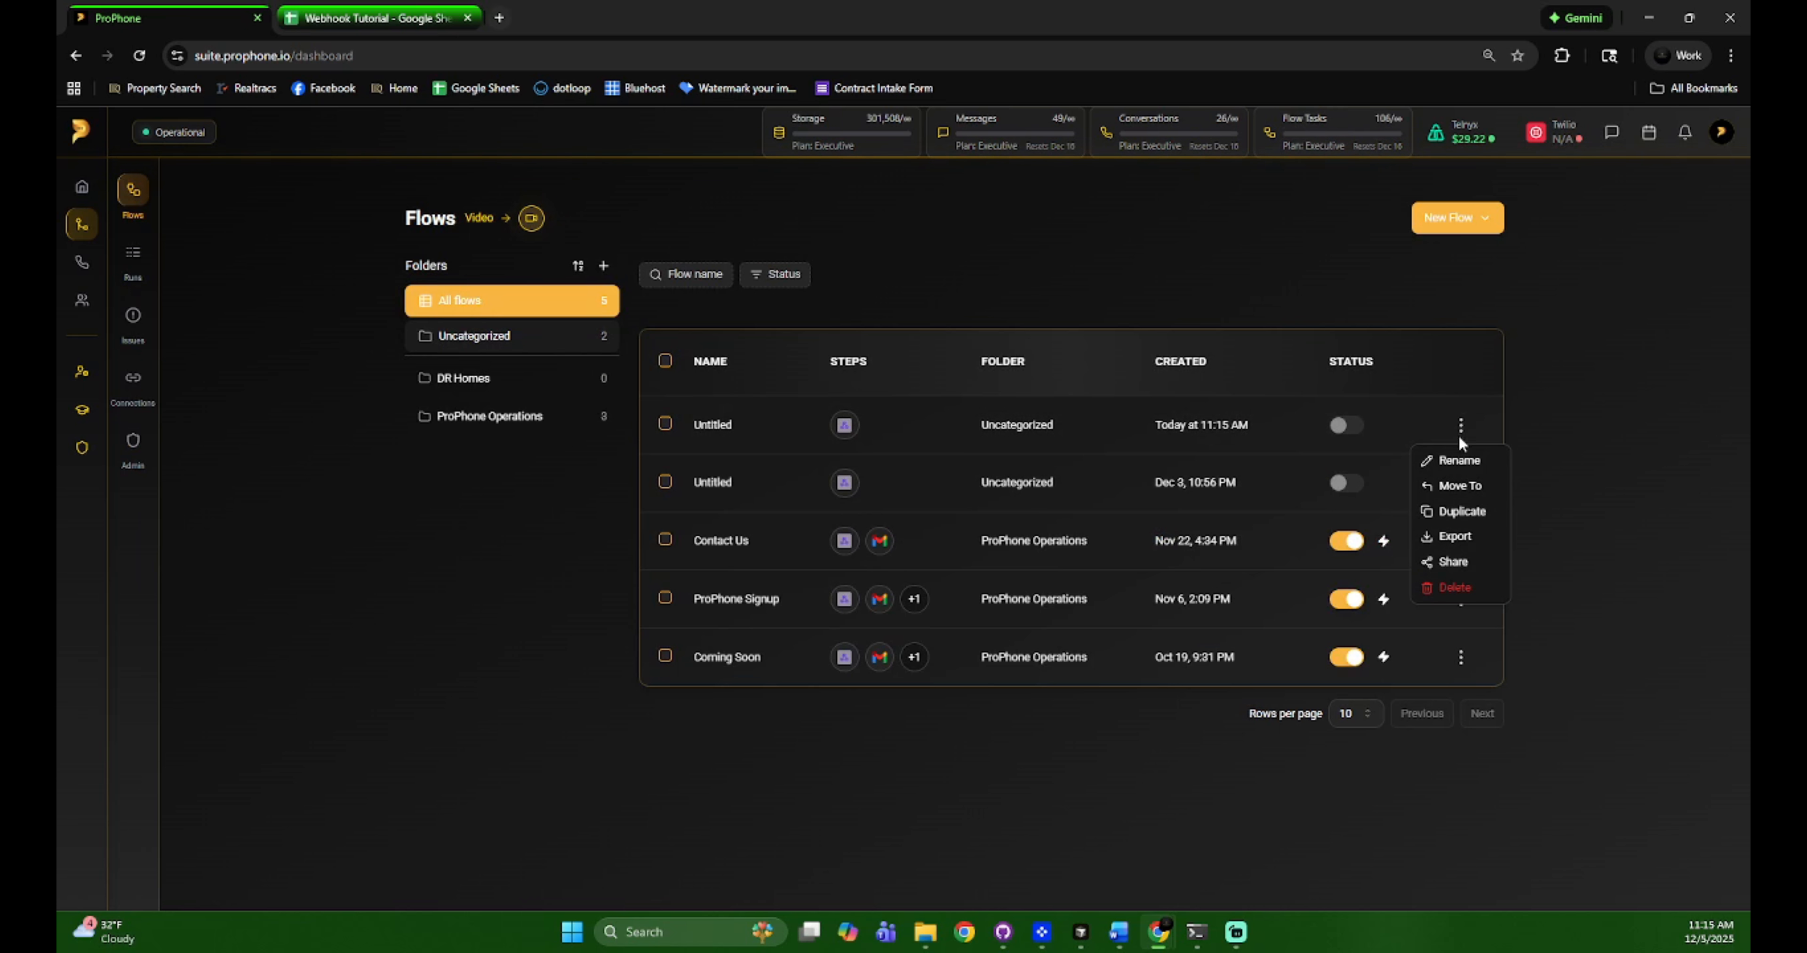
click(1449, 589)
click(1079, 585)
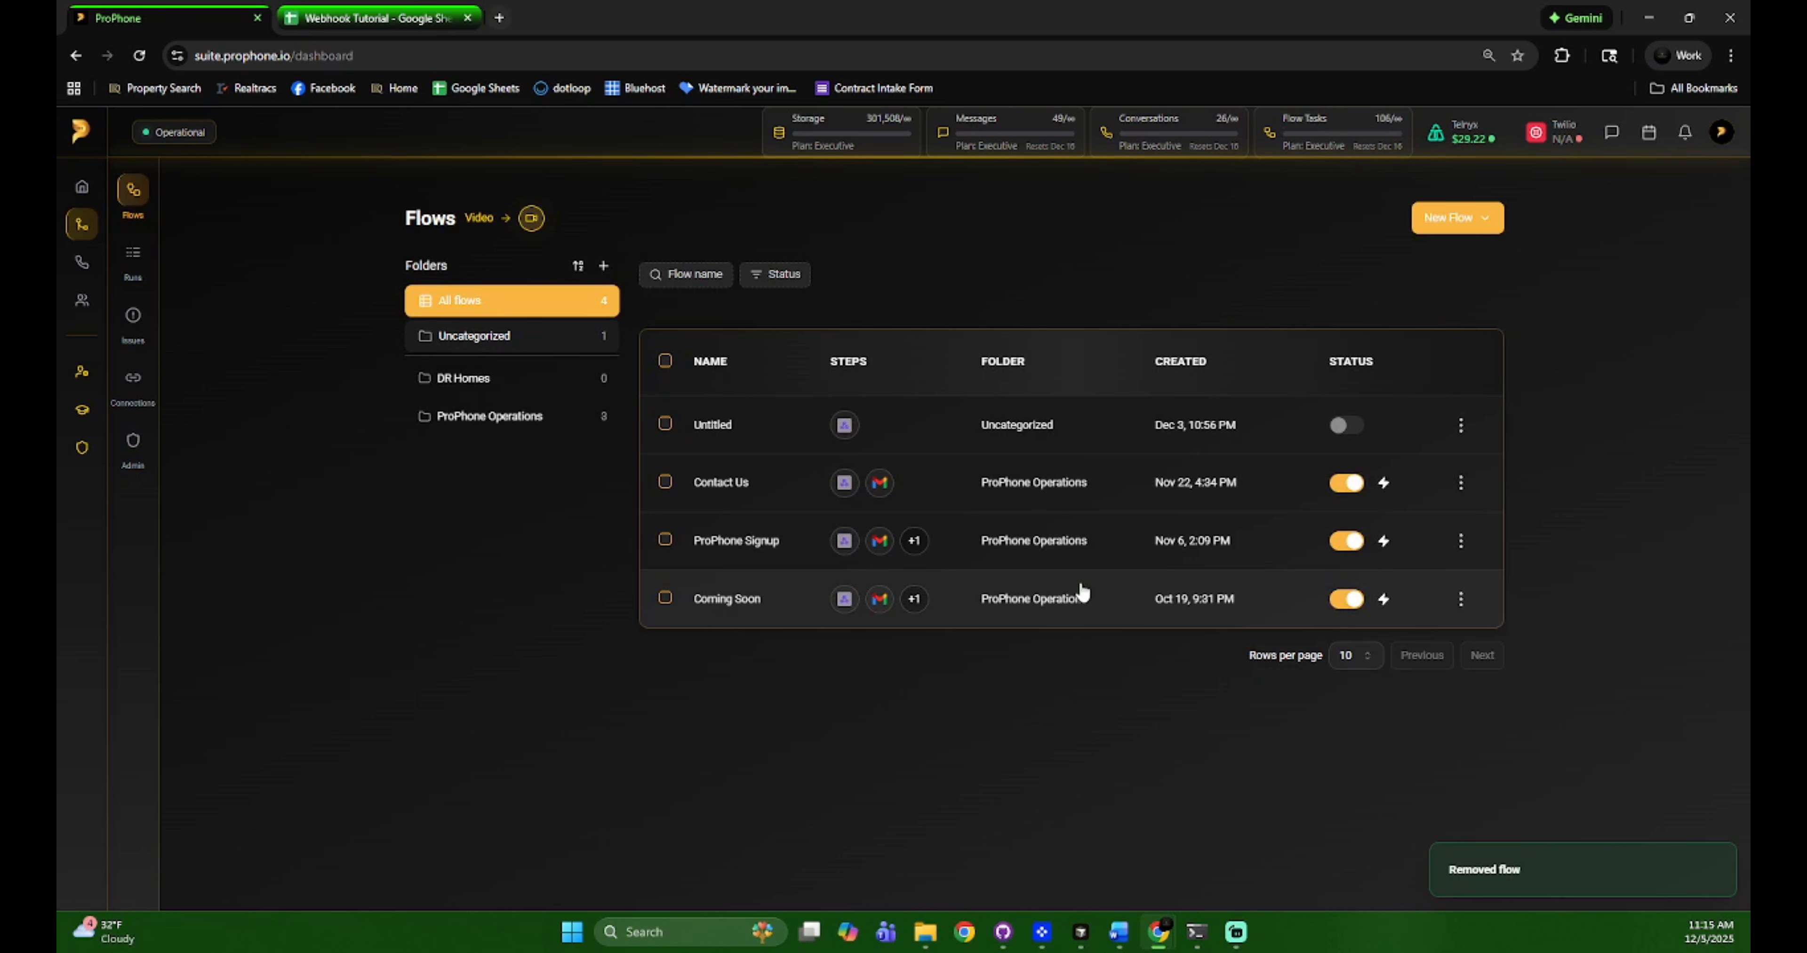
click(1030, 430)
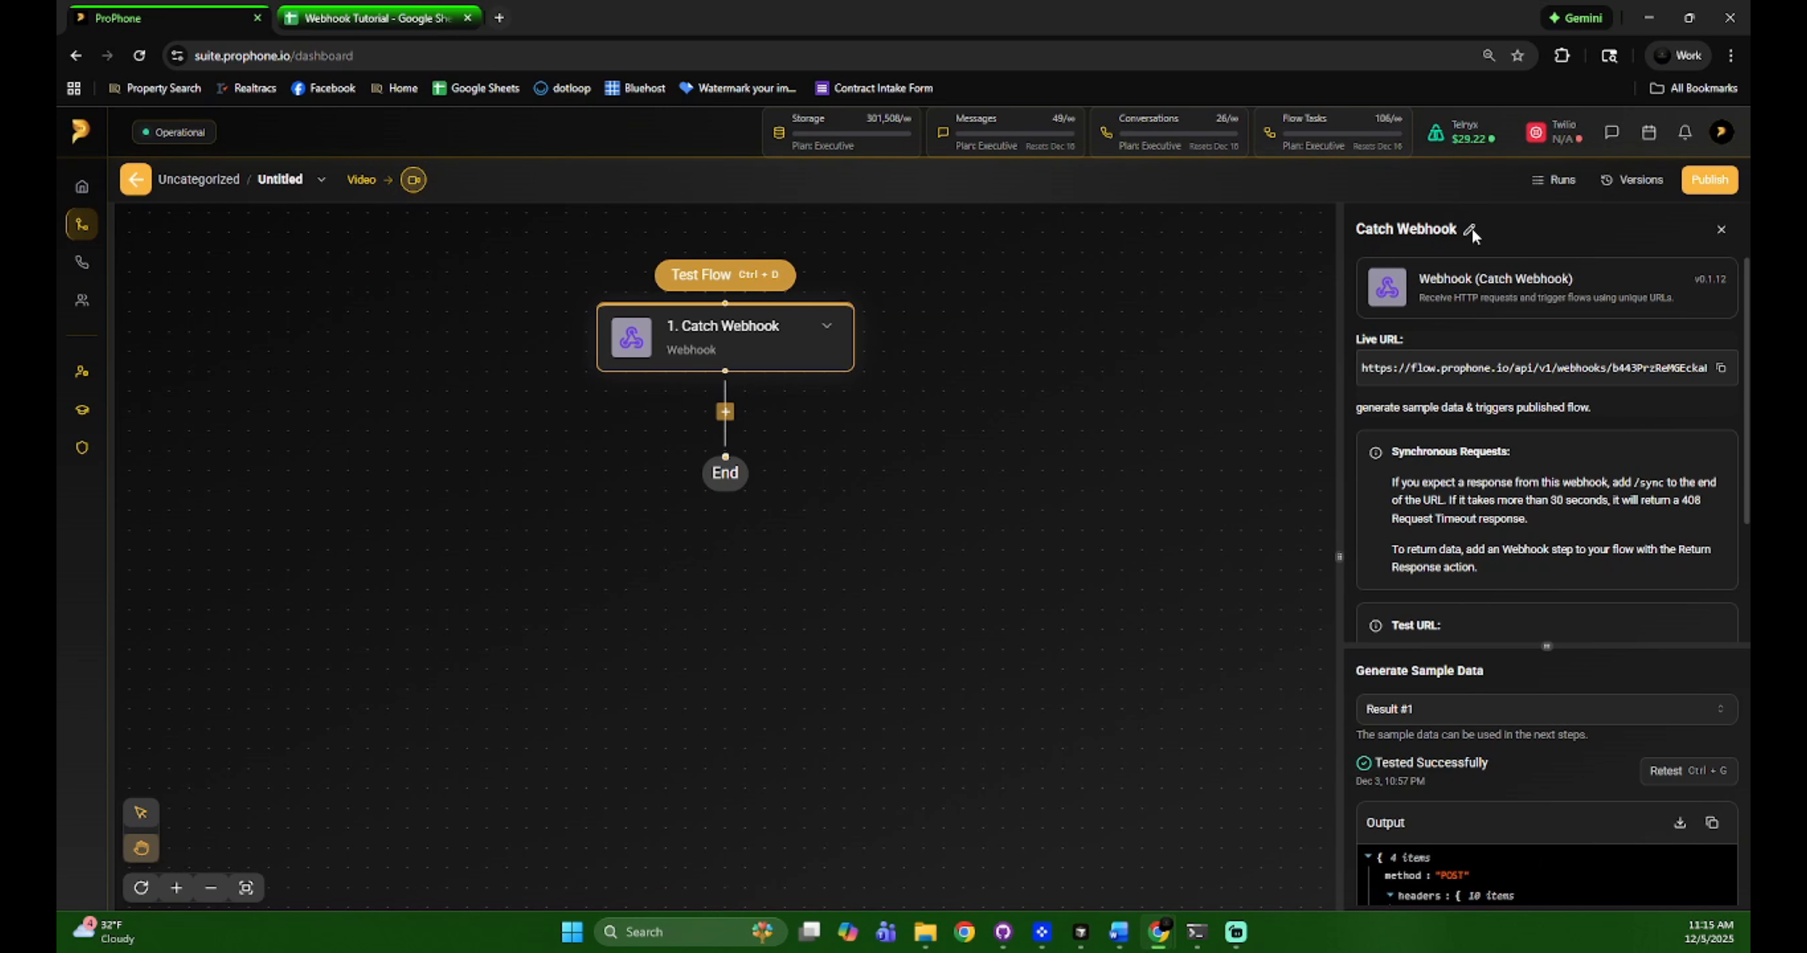
click(728, 420)
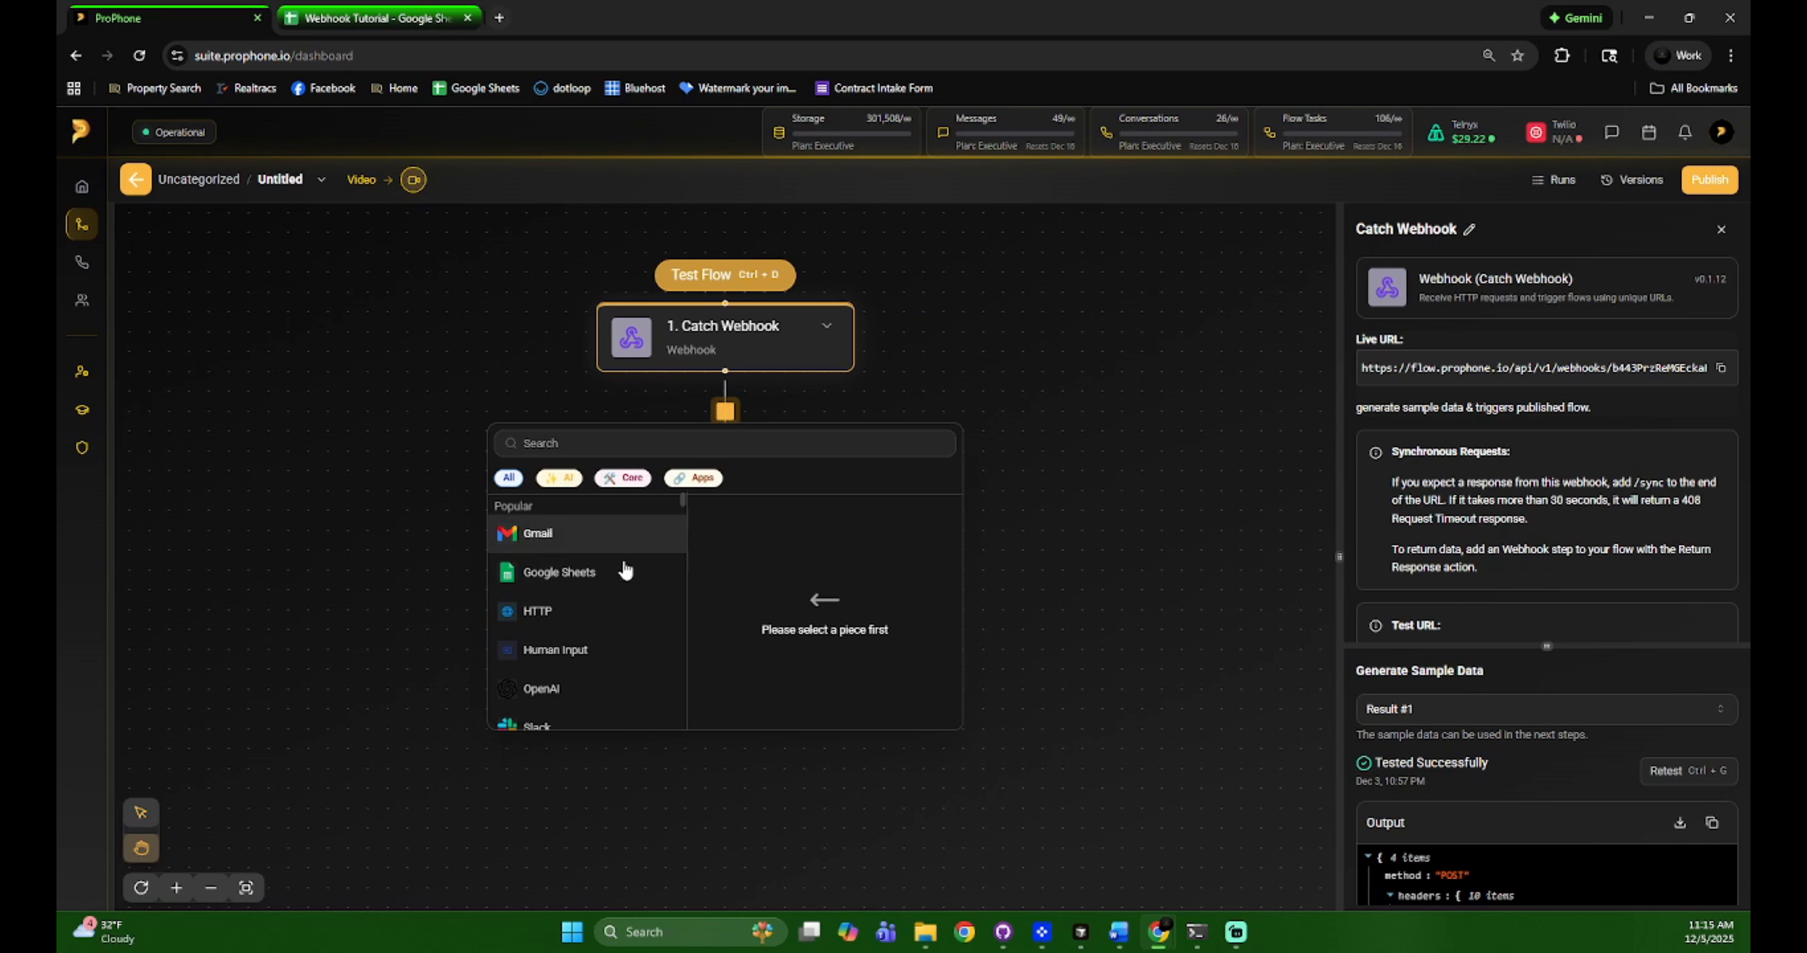
Add a Google Sheets Insert Row step targeting Webhook Tutorial's Sheet1 via the existing connection
mouse_move(614, 579)
click(804, 523)
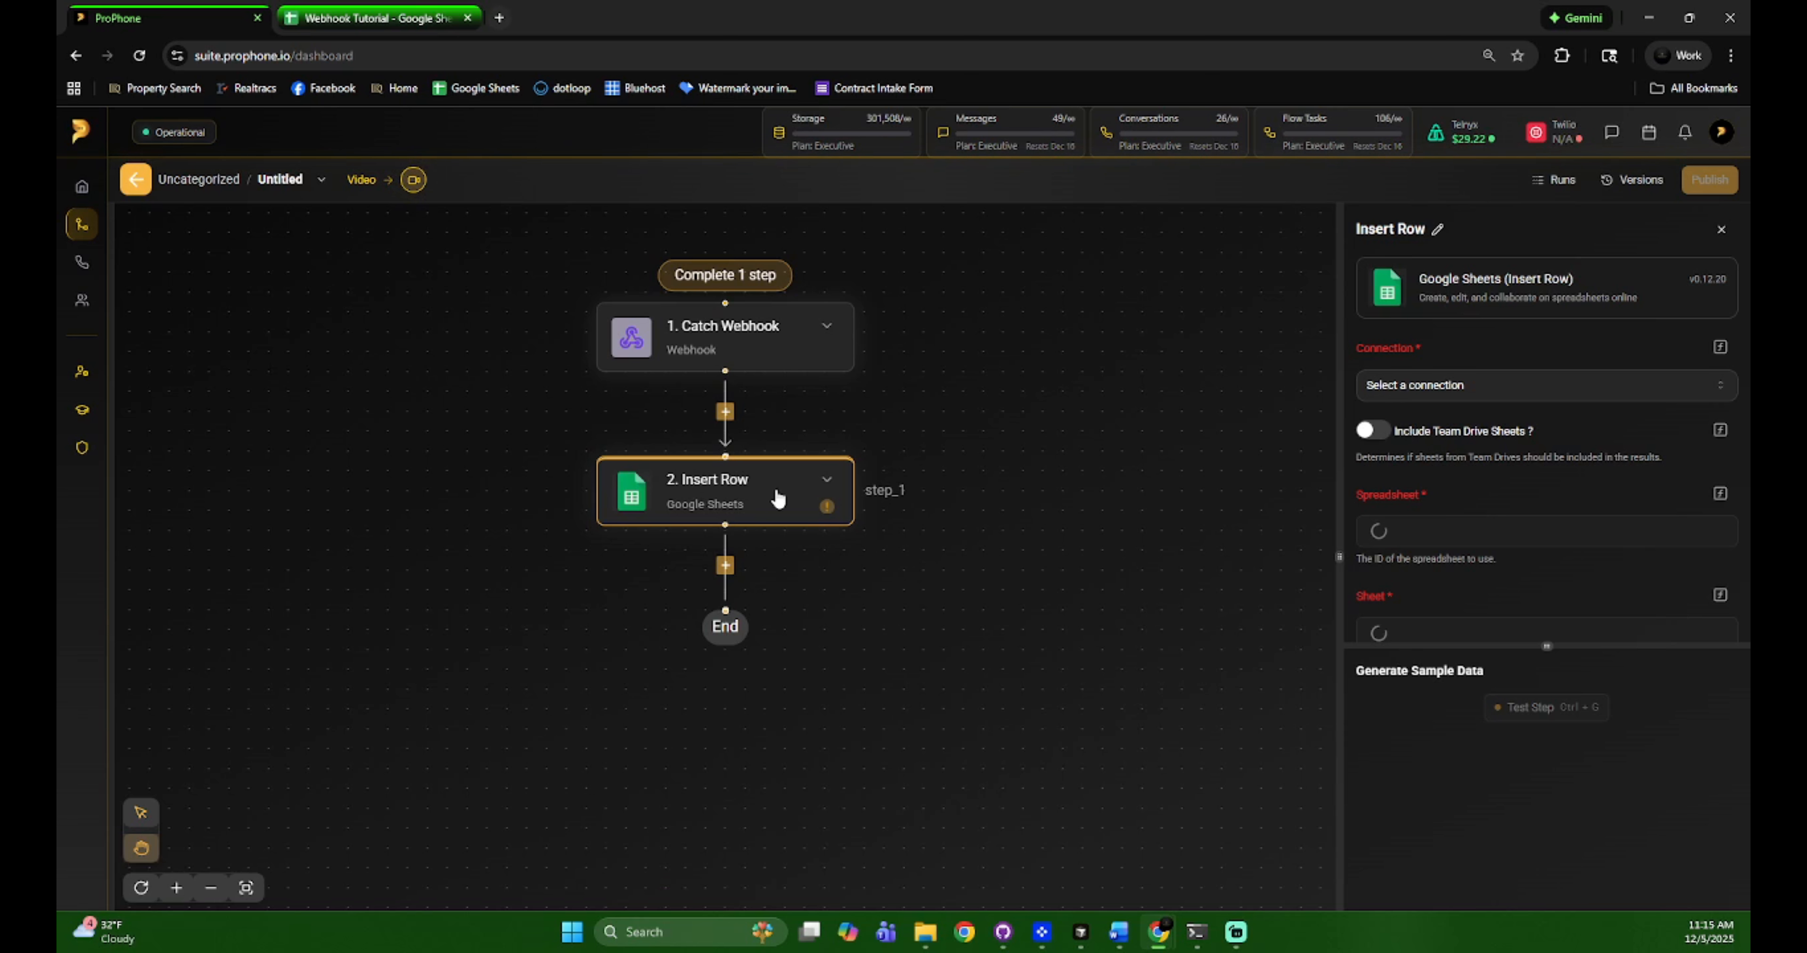
click(1426, 389)
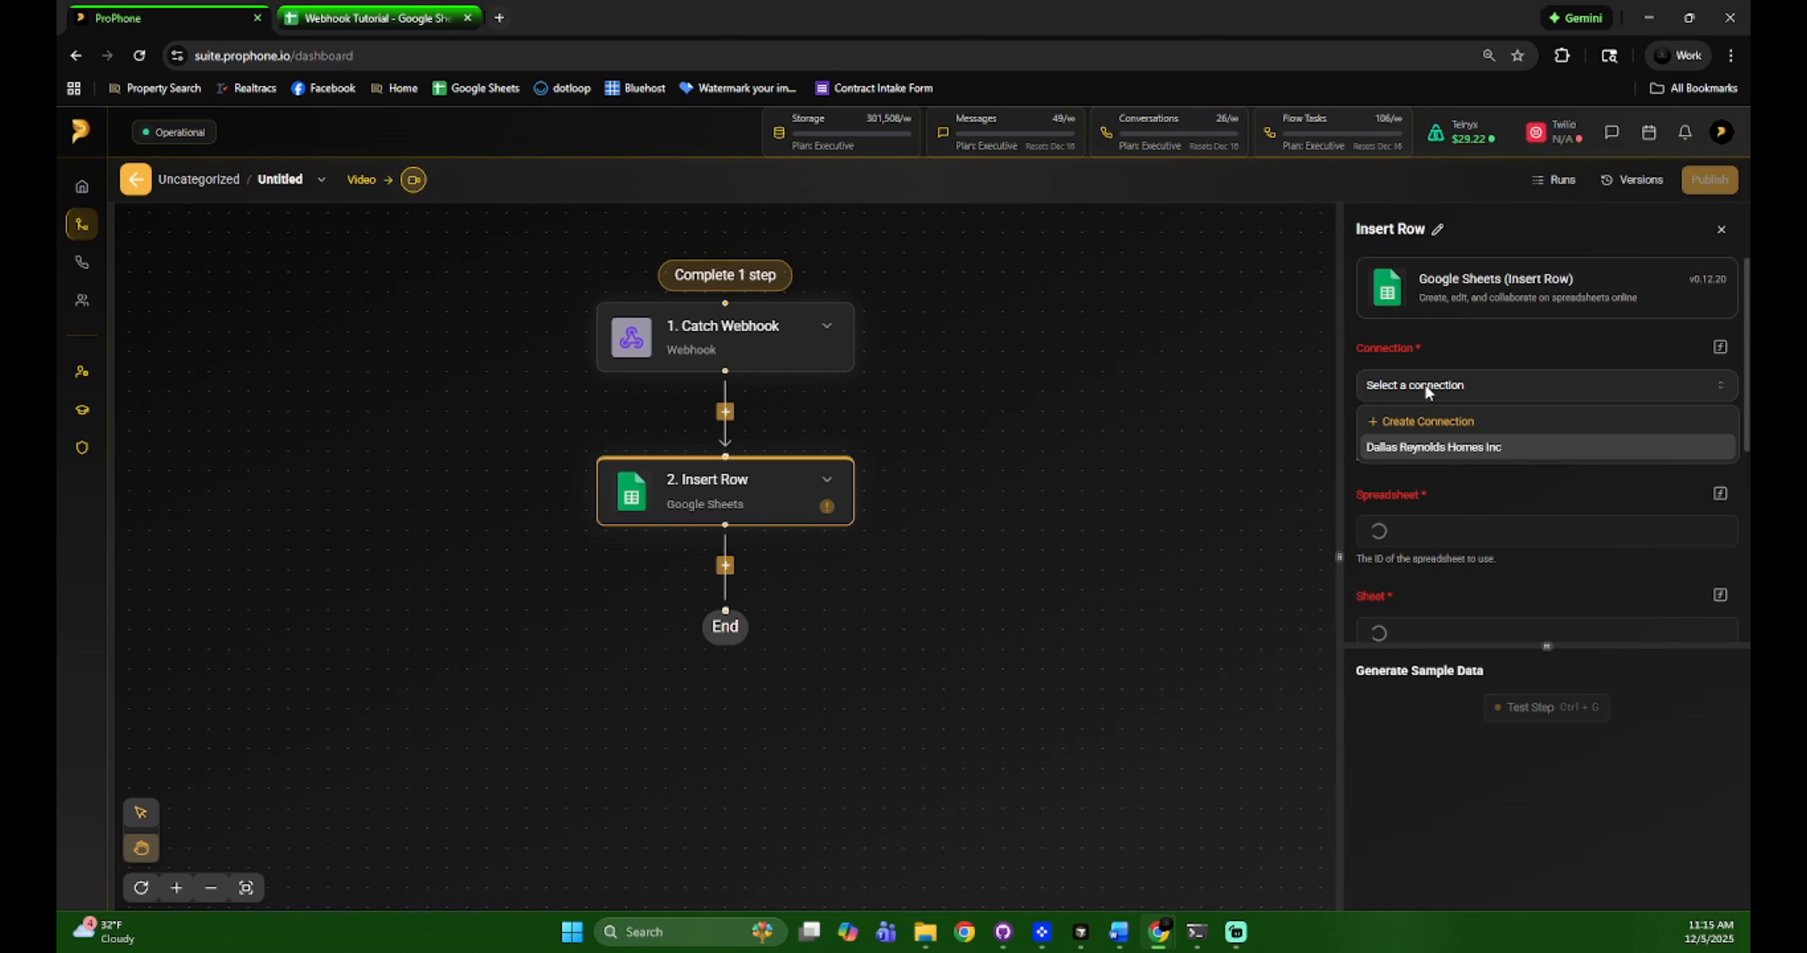
click(1436, 447)
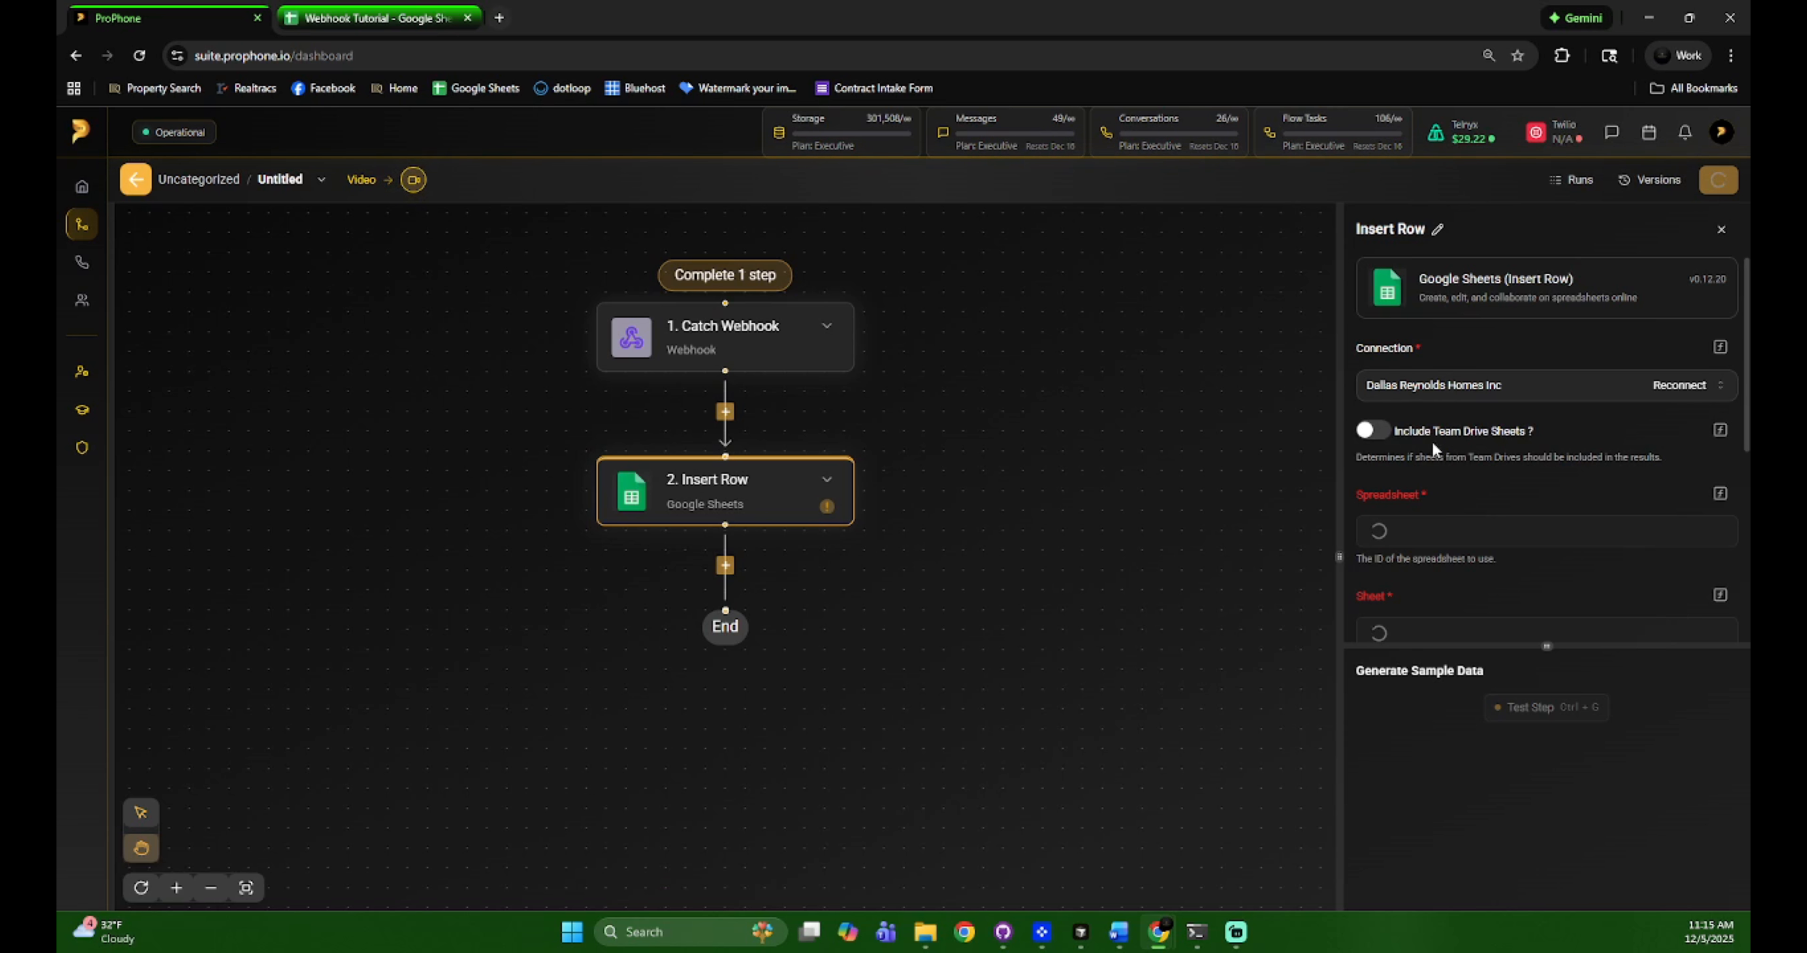
scroll(1432, 440, down, 3)
scroll(1462, 420, up, 2)
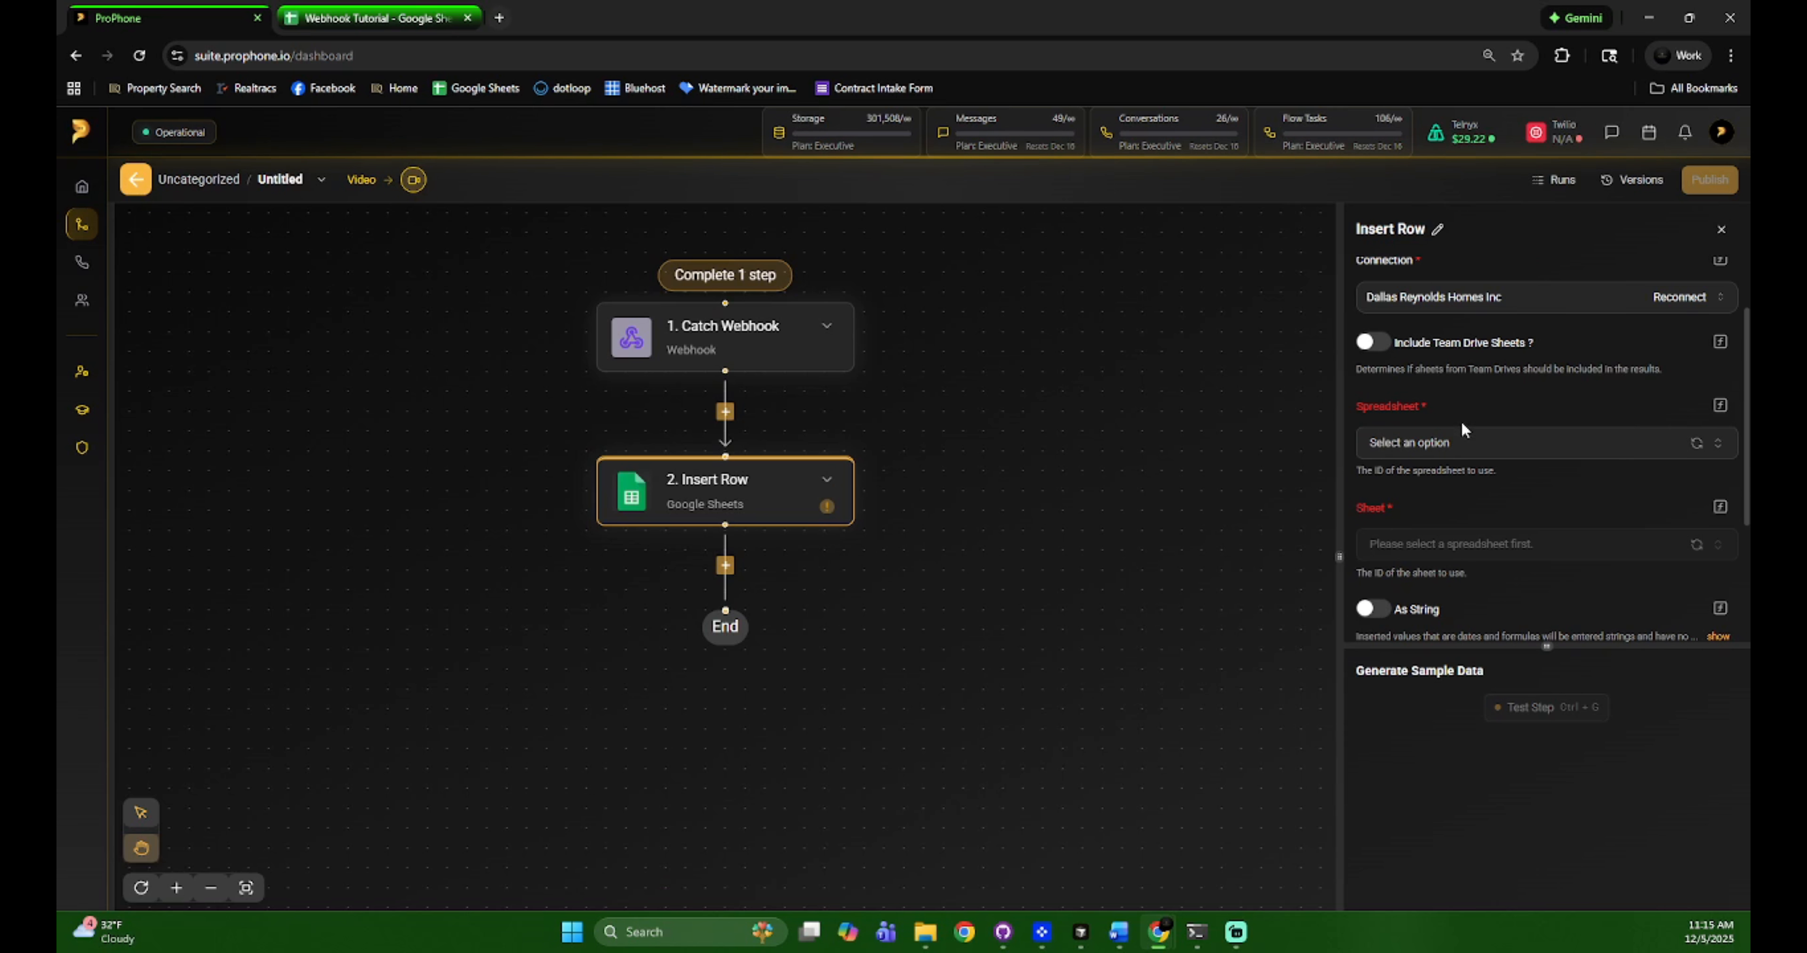
click(1460, 442)
click(1440, 524)
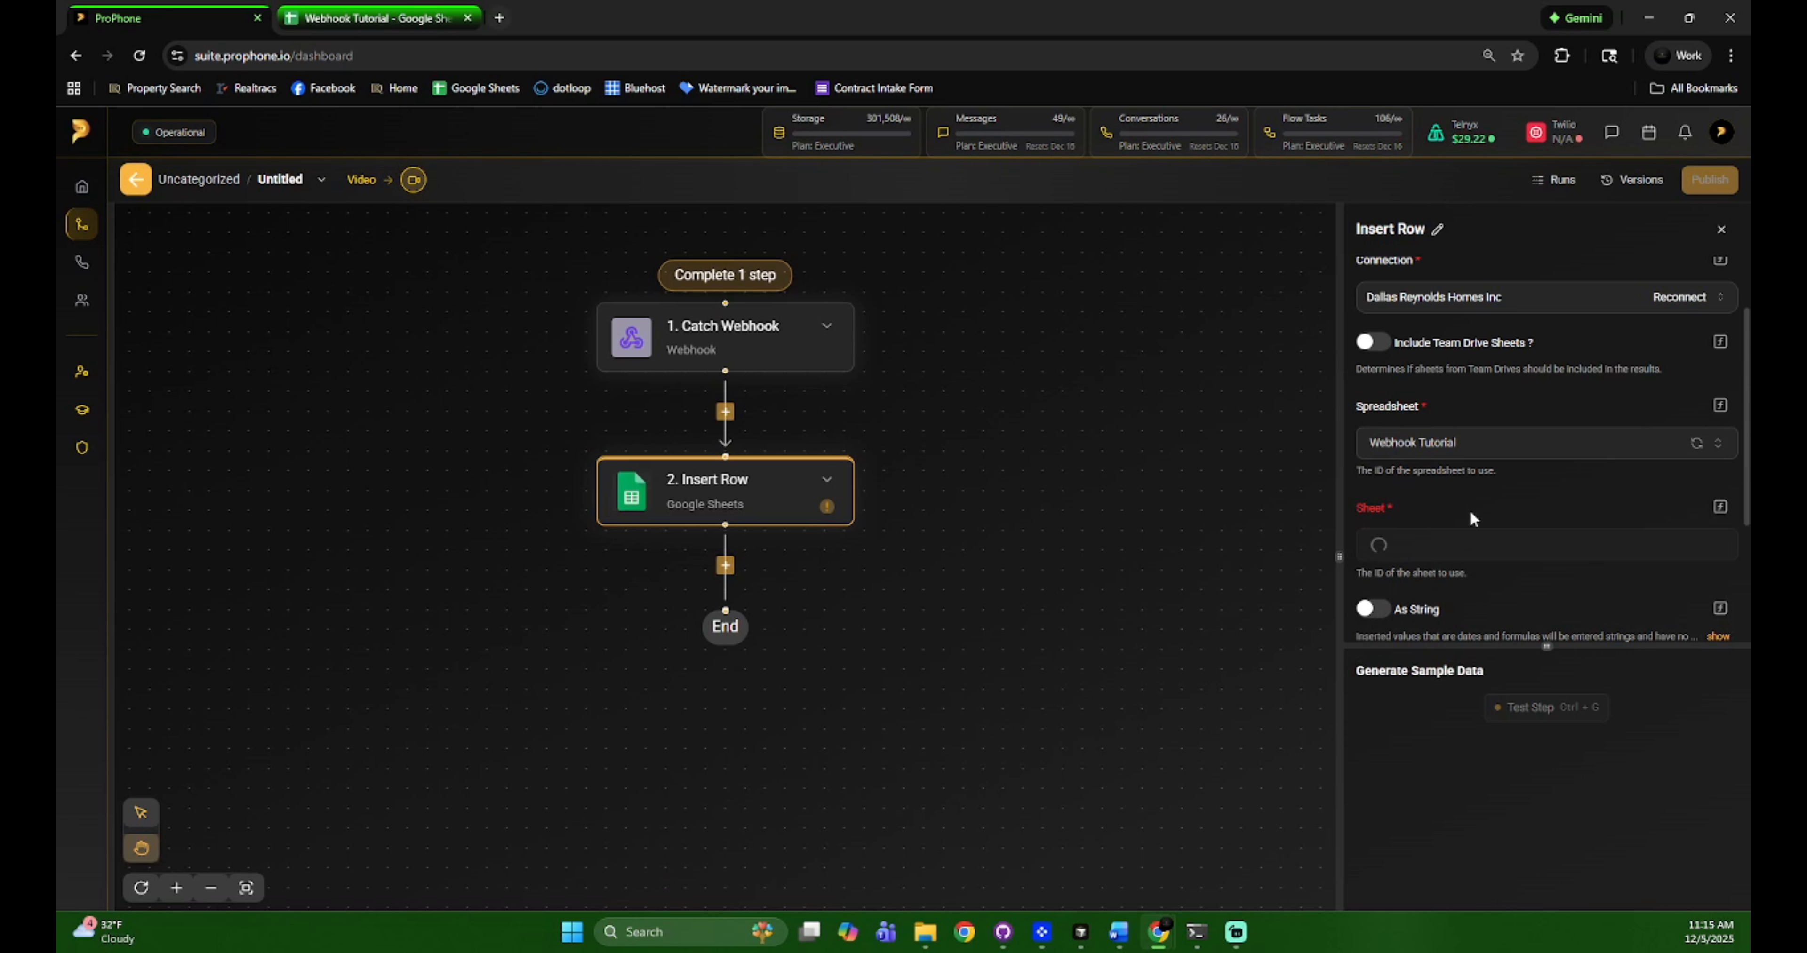
scroll(1466, 505, down, 3)
click(1432, 375)
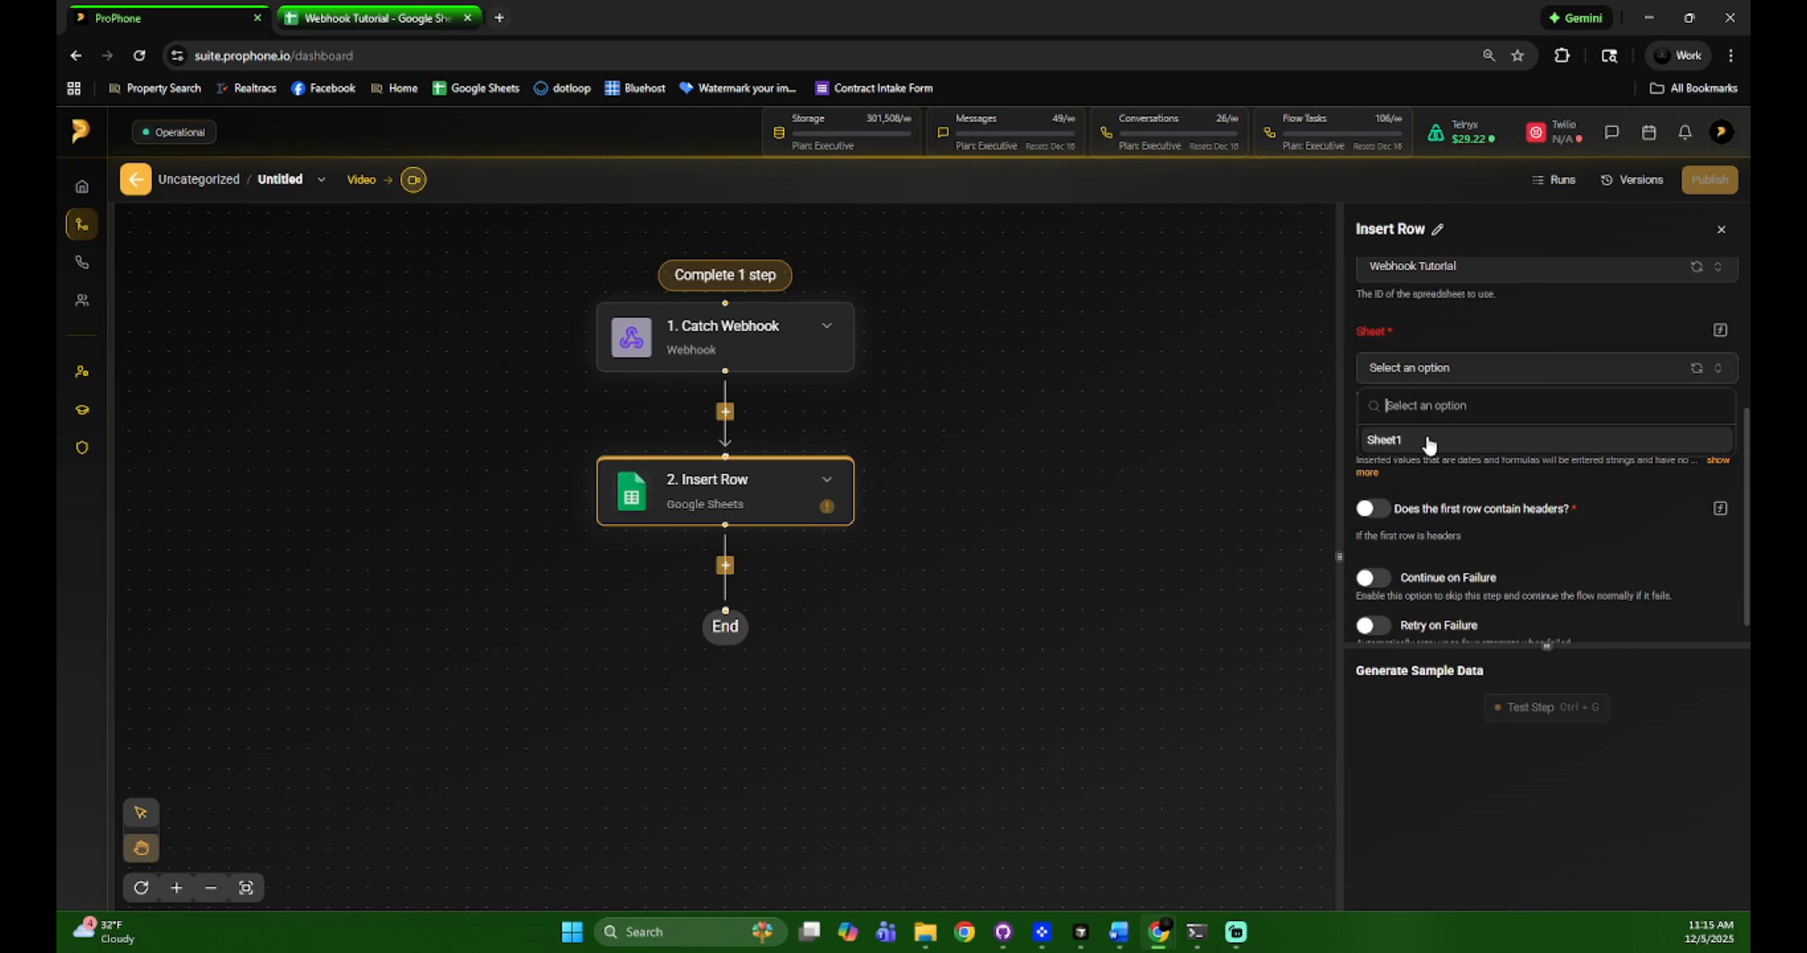
click(1428, 442)
Enable 'first row contains headers' after checking the spreadsheet's header row
click(378, 17)
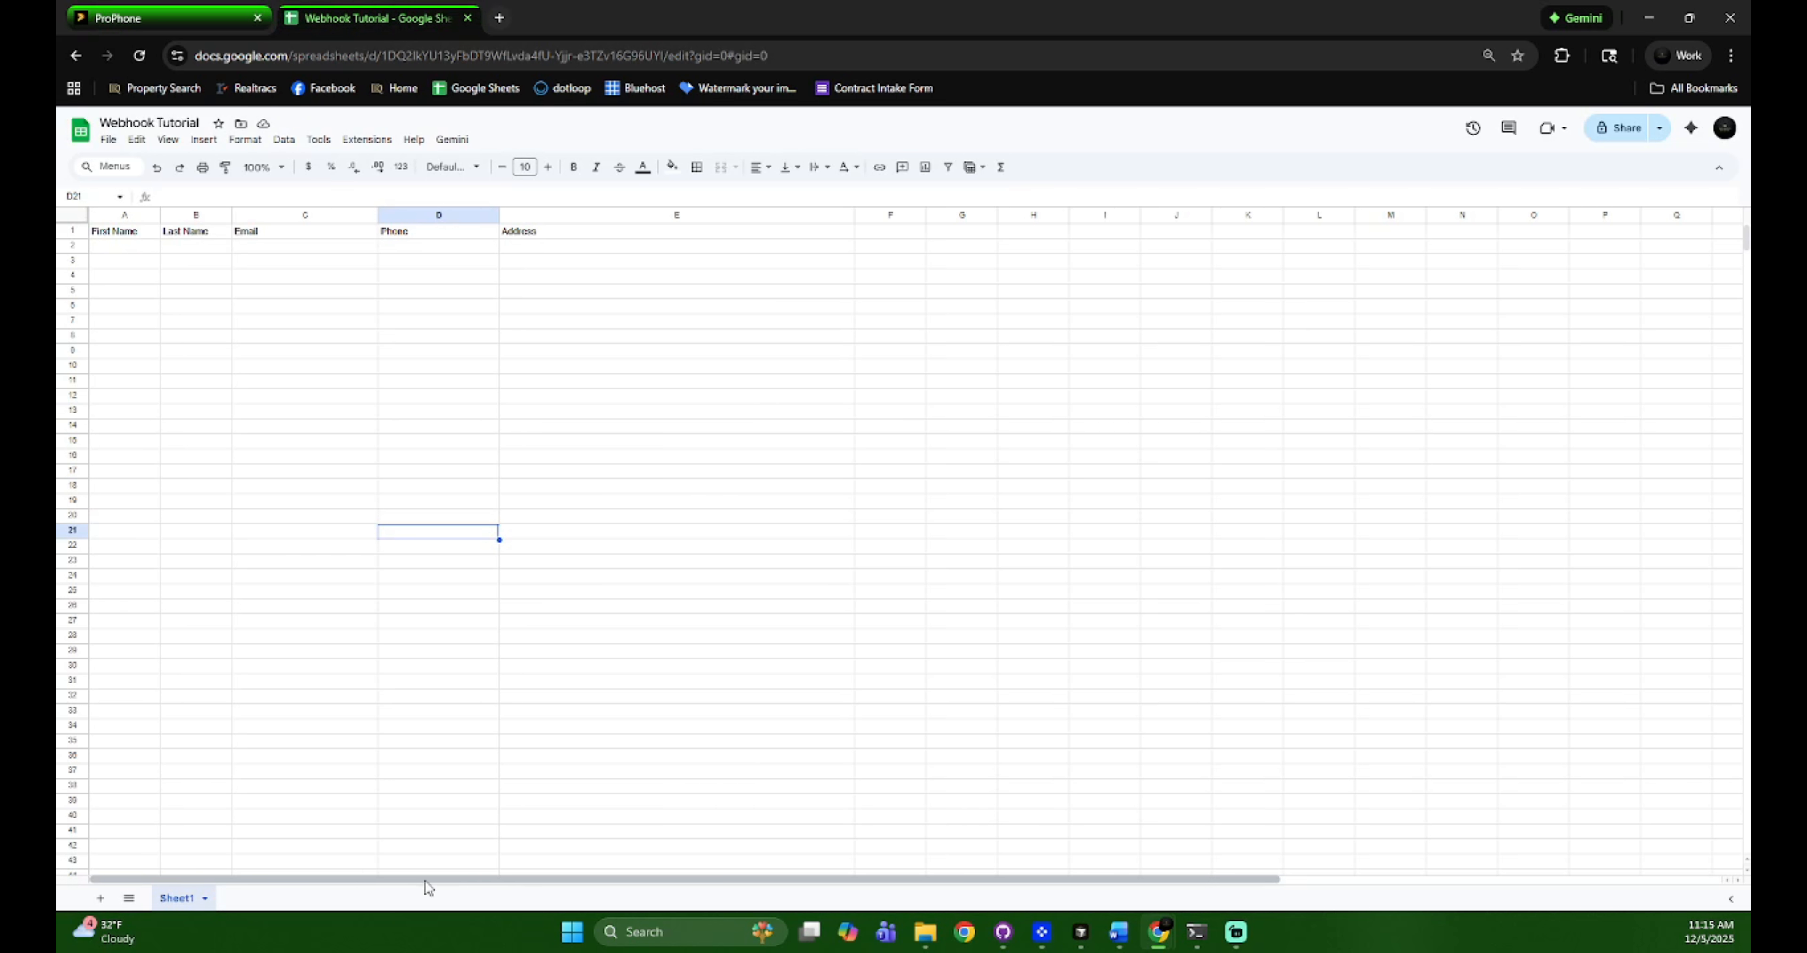
click(155, 17)
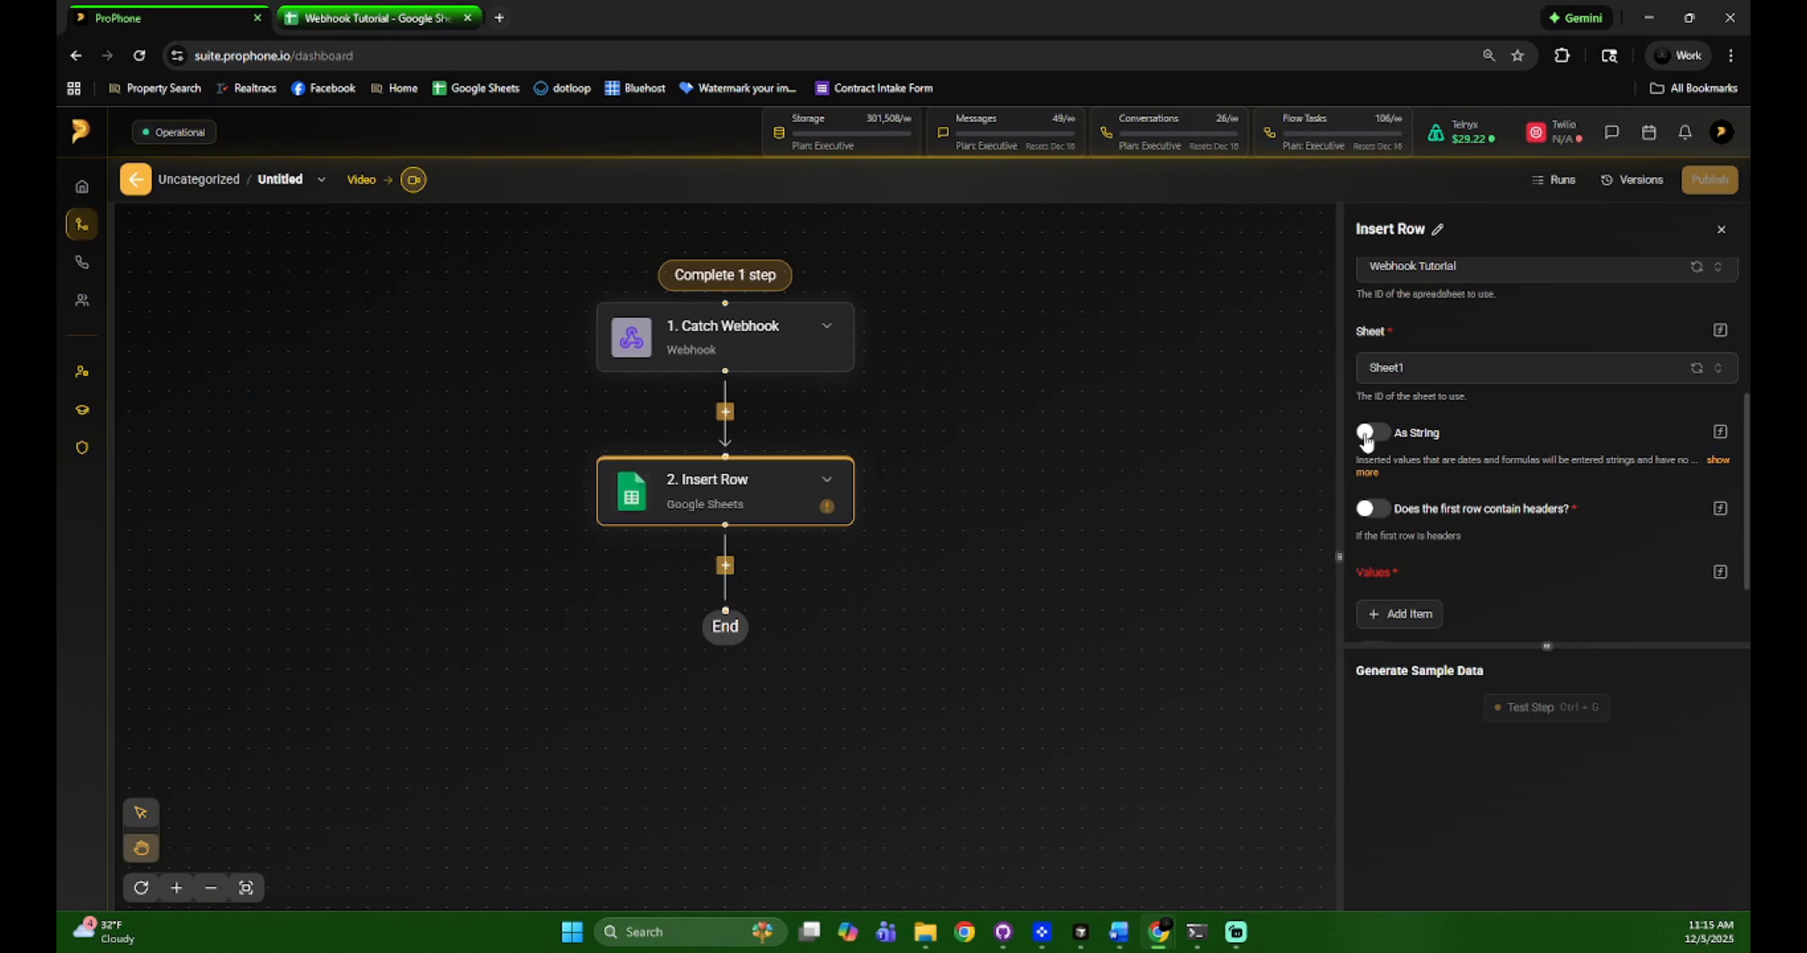
click(1372, 509)
click(379, 17)
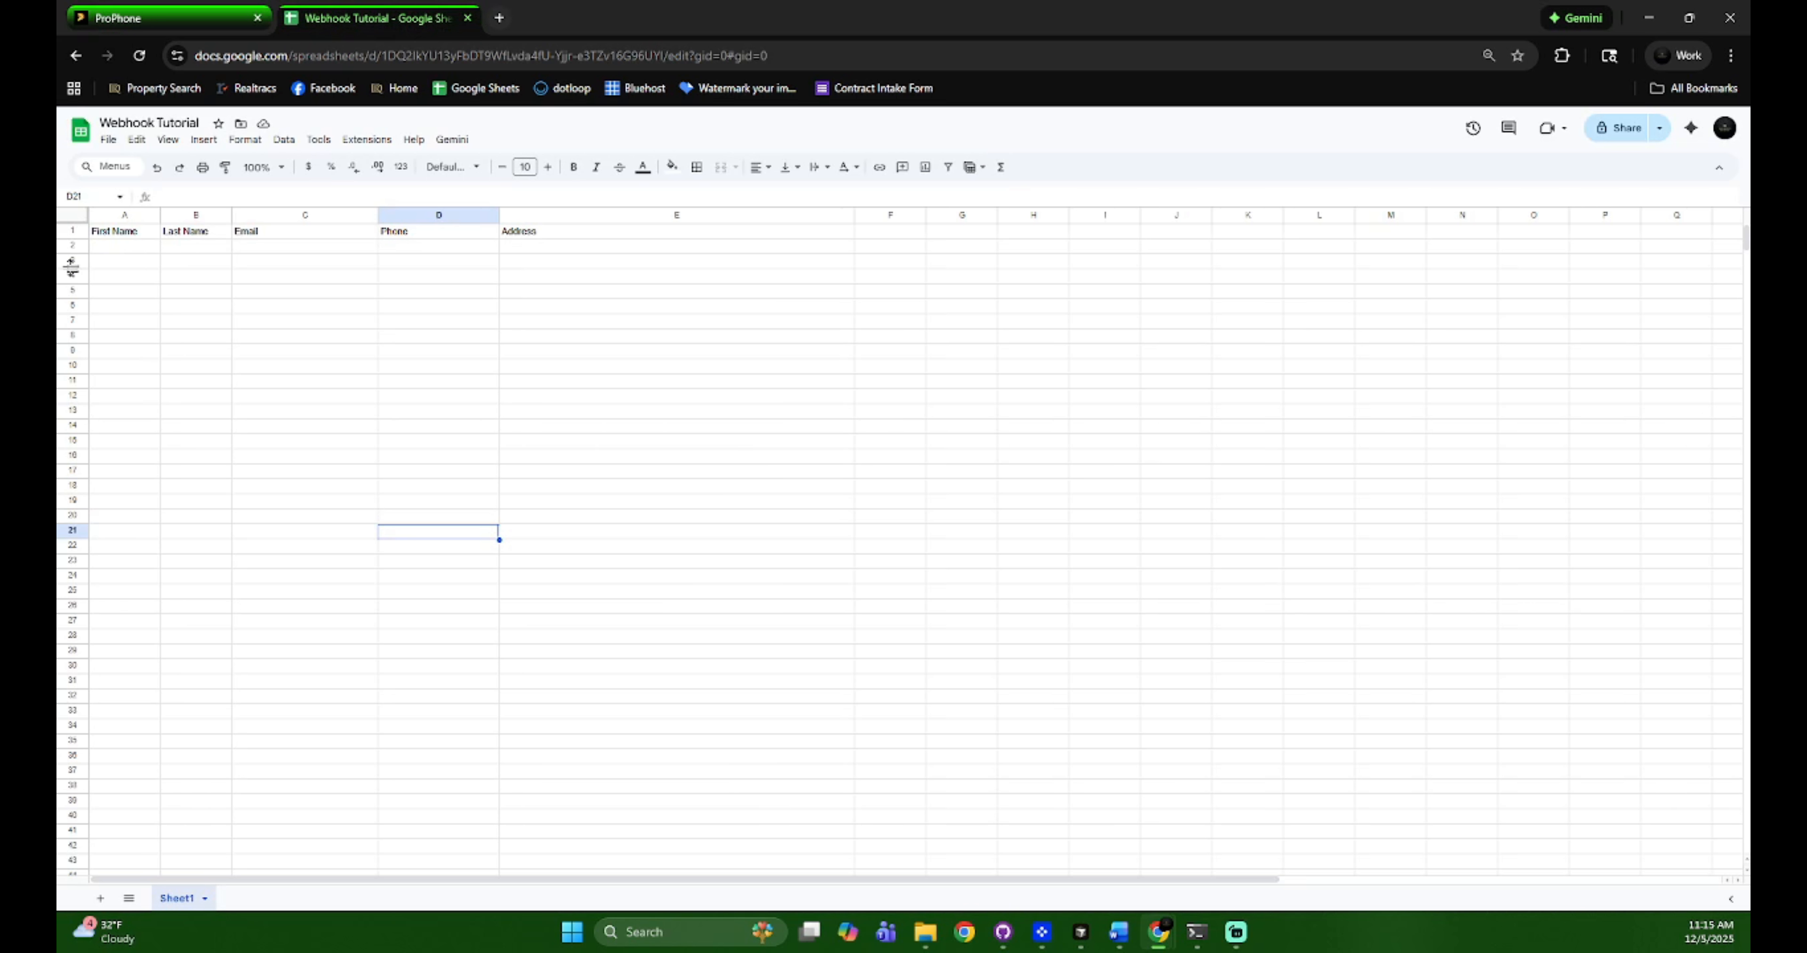
click(155, 17)
scroll(1266, 367, down, 2)
scroll(1444, 490, down, 3)
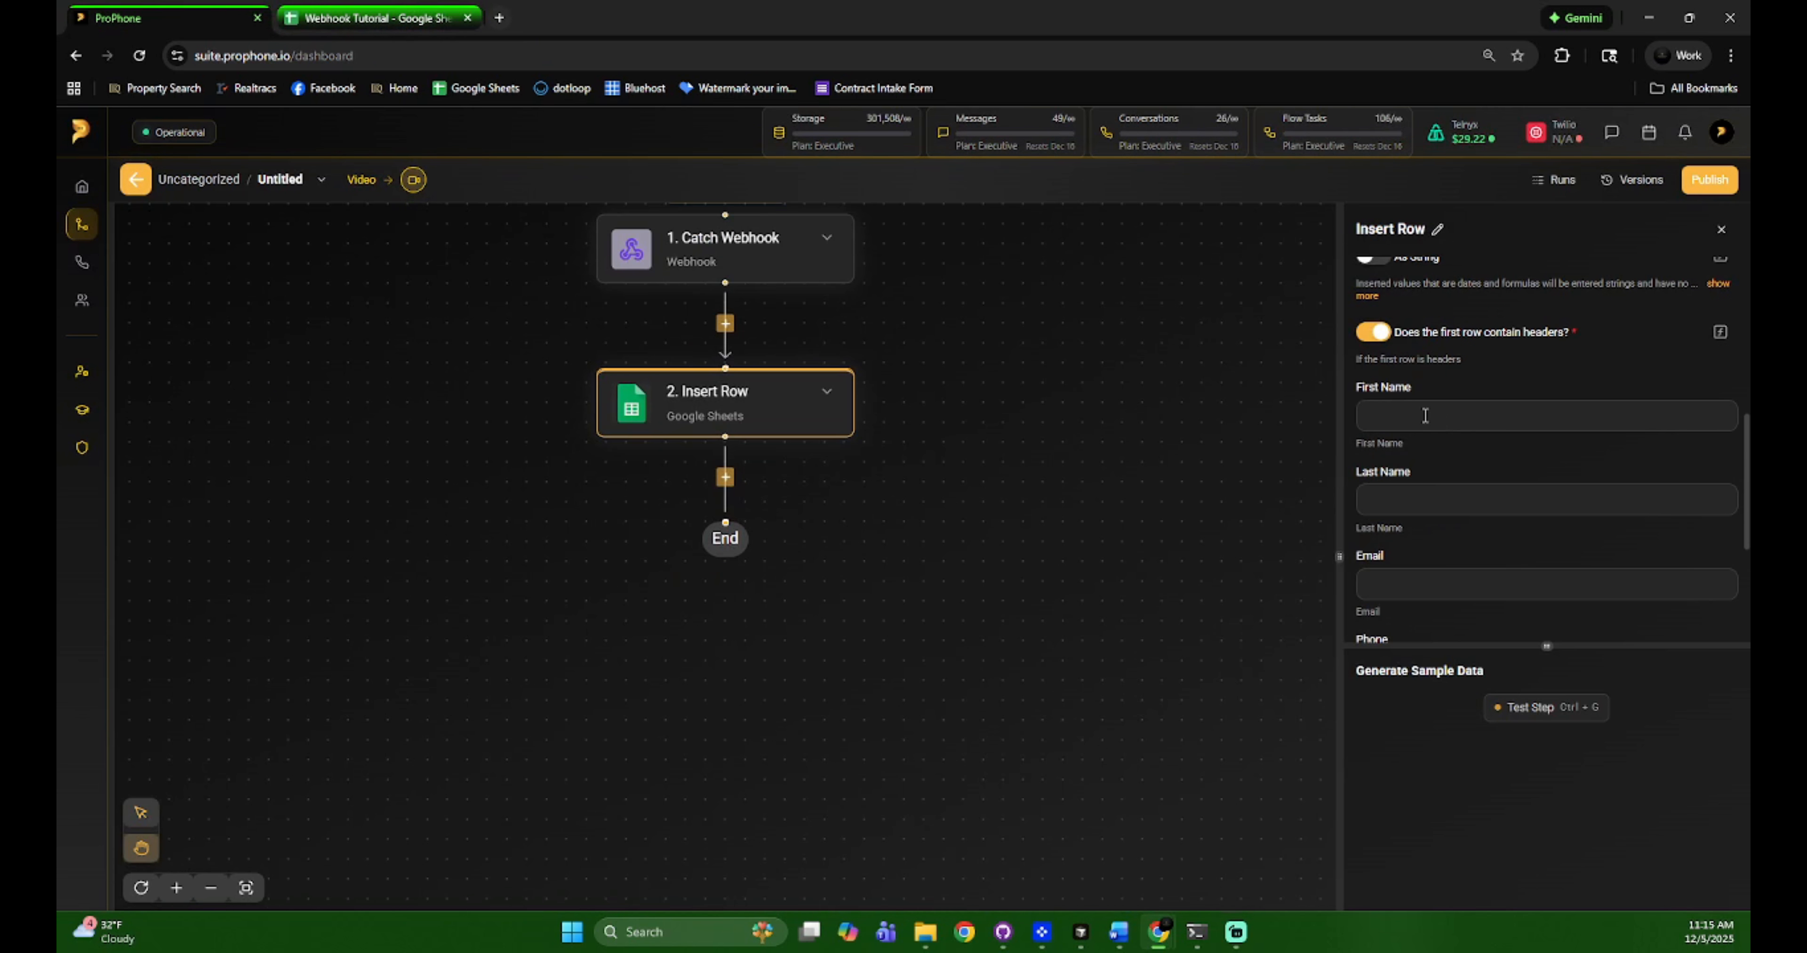
click(762, 253)
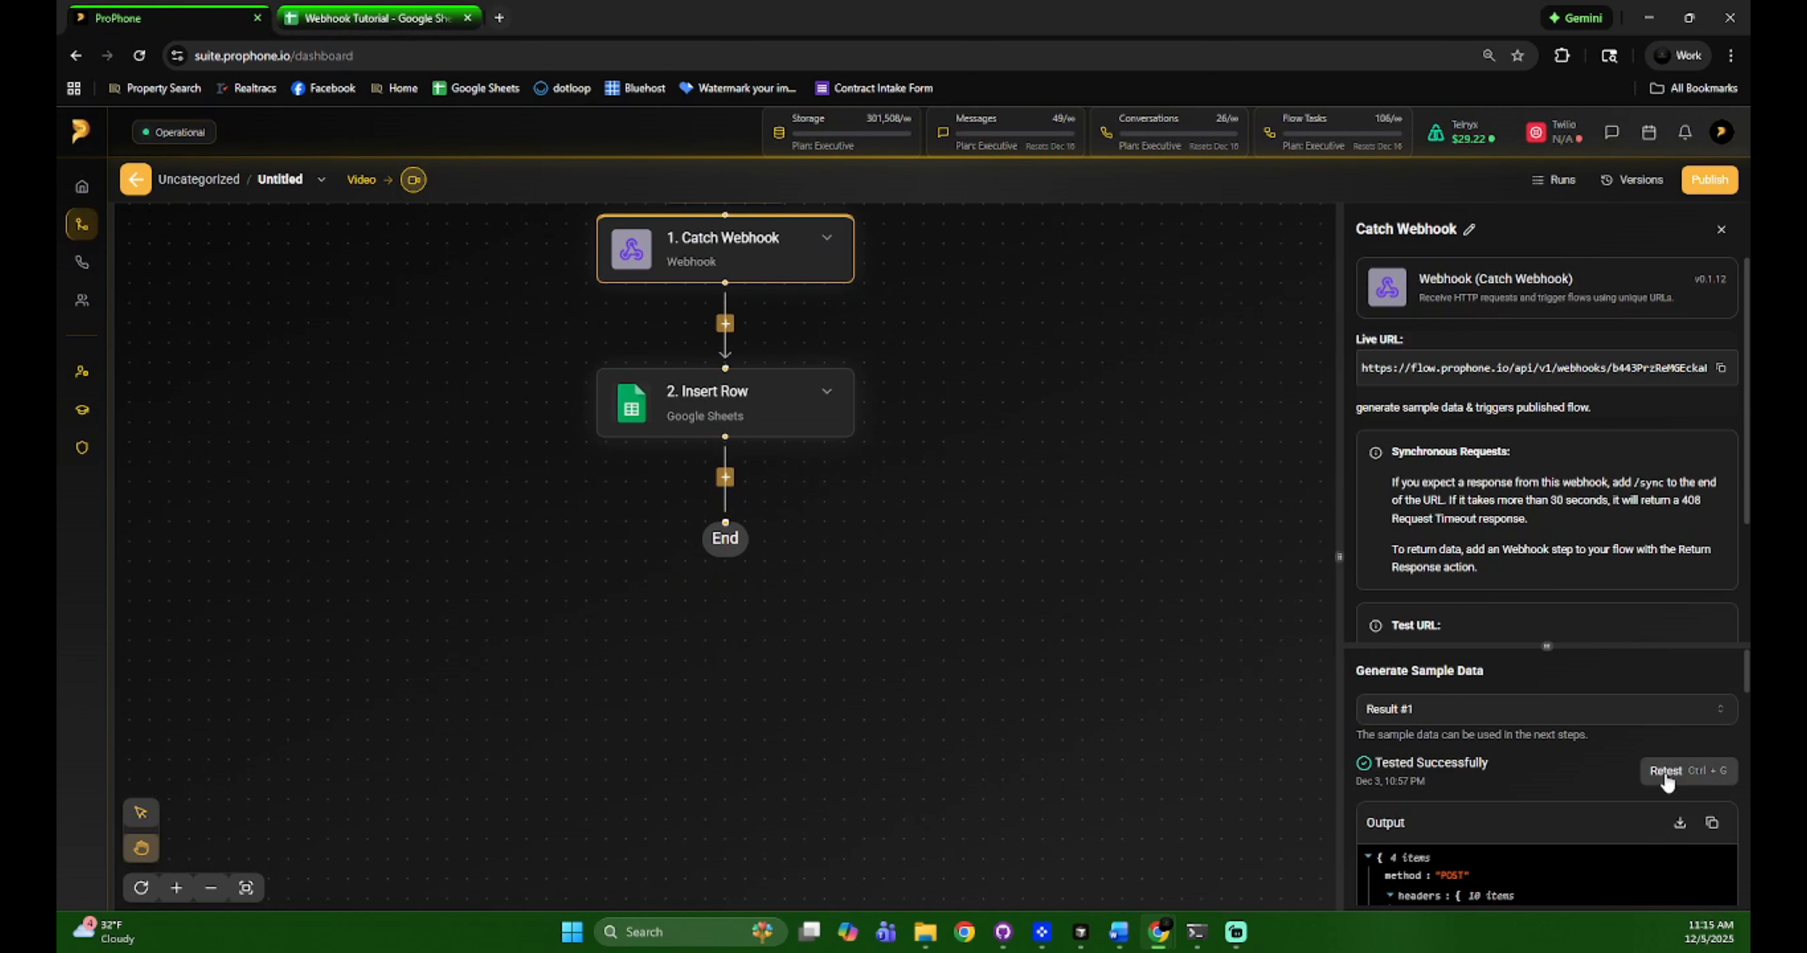
Retest the trigger and open the Prospect Follow Up webhook's test sender
click(1666, 770)
click(1723, 133)
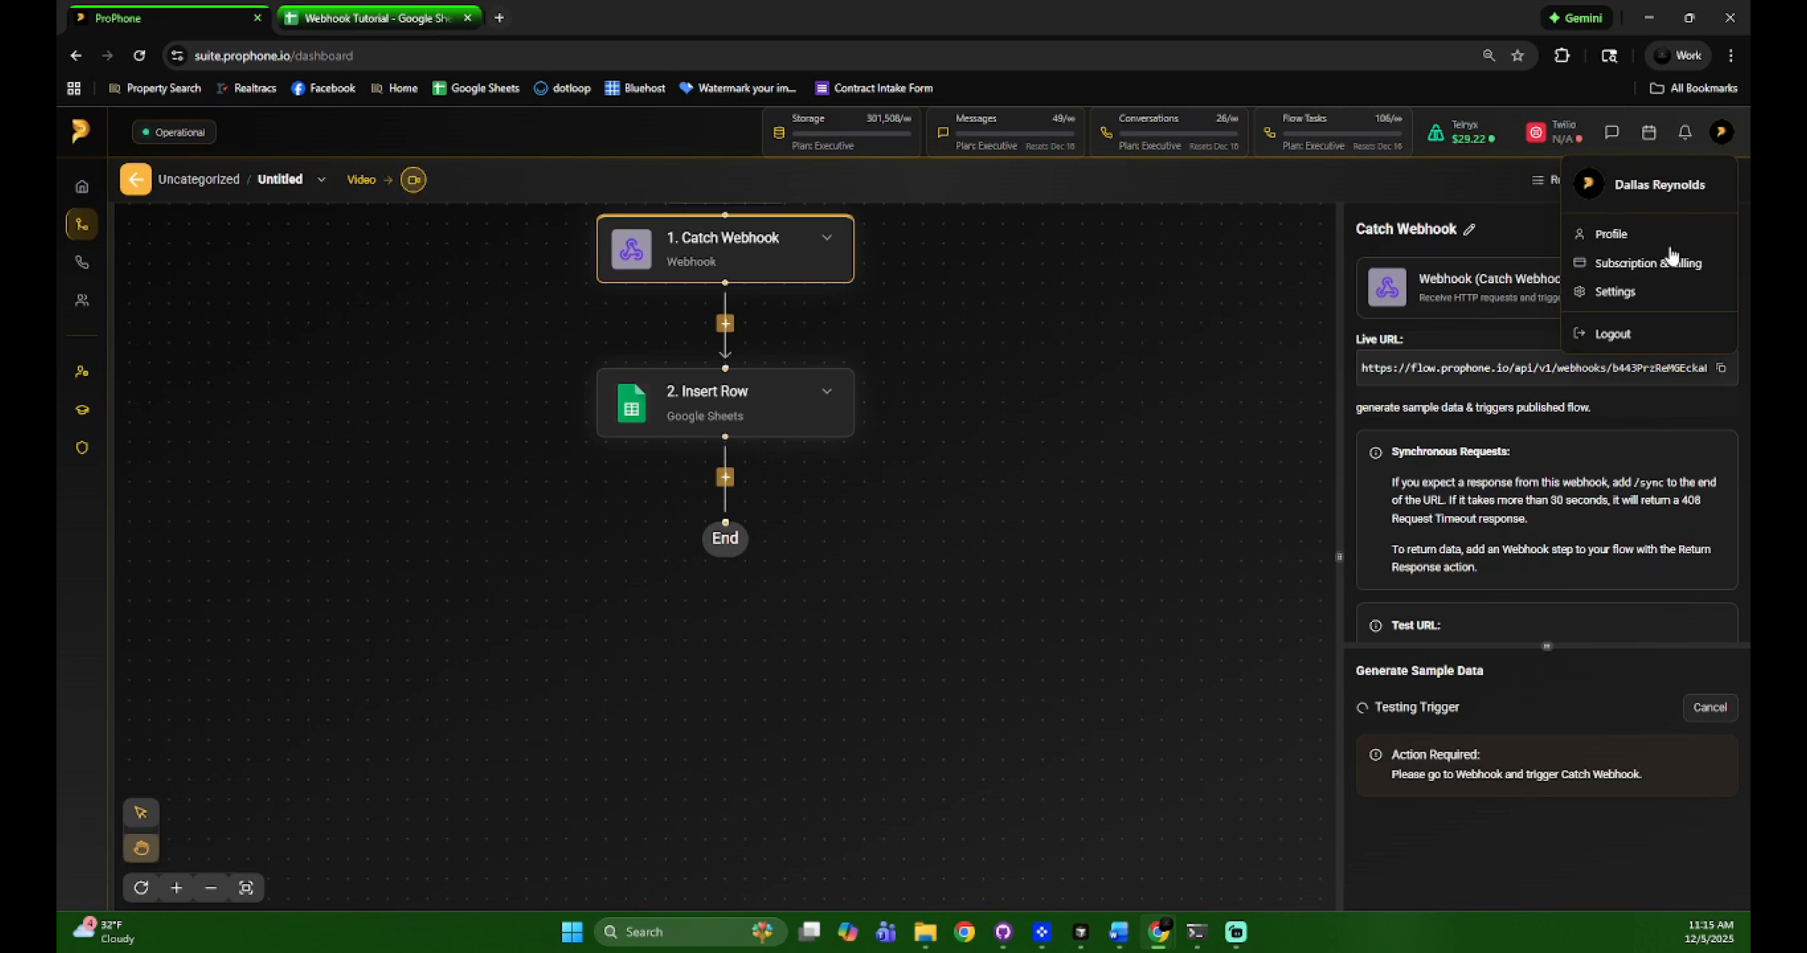
click(1606, 293)
click(434, 564)
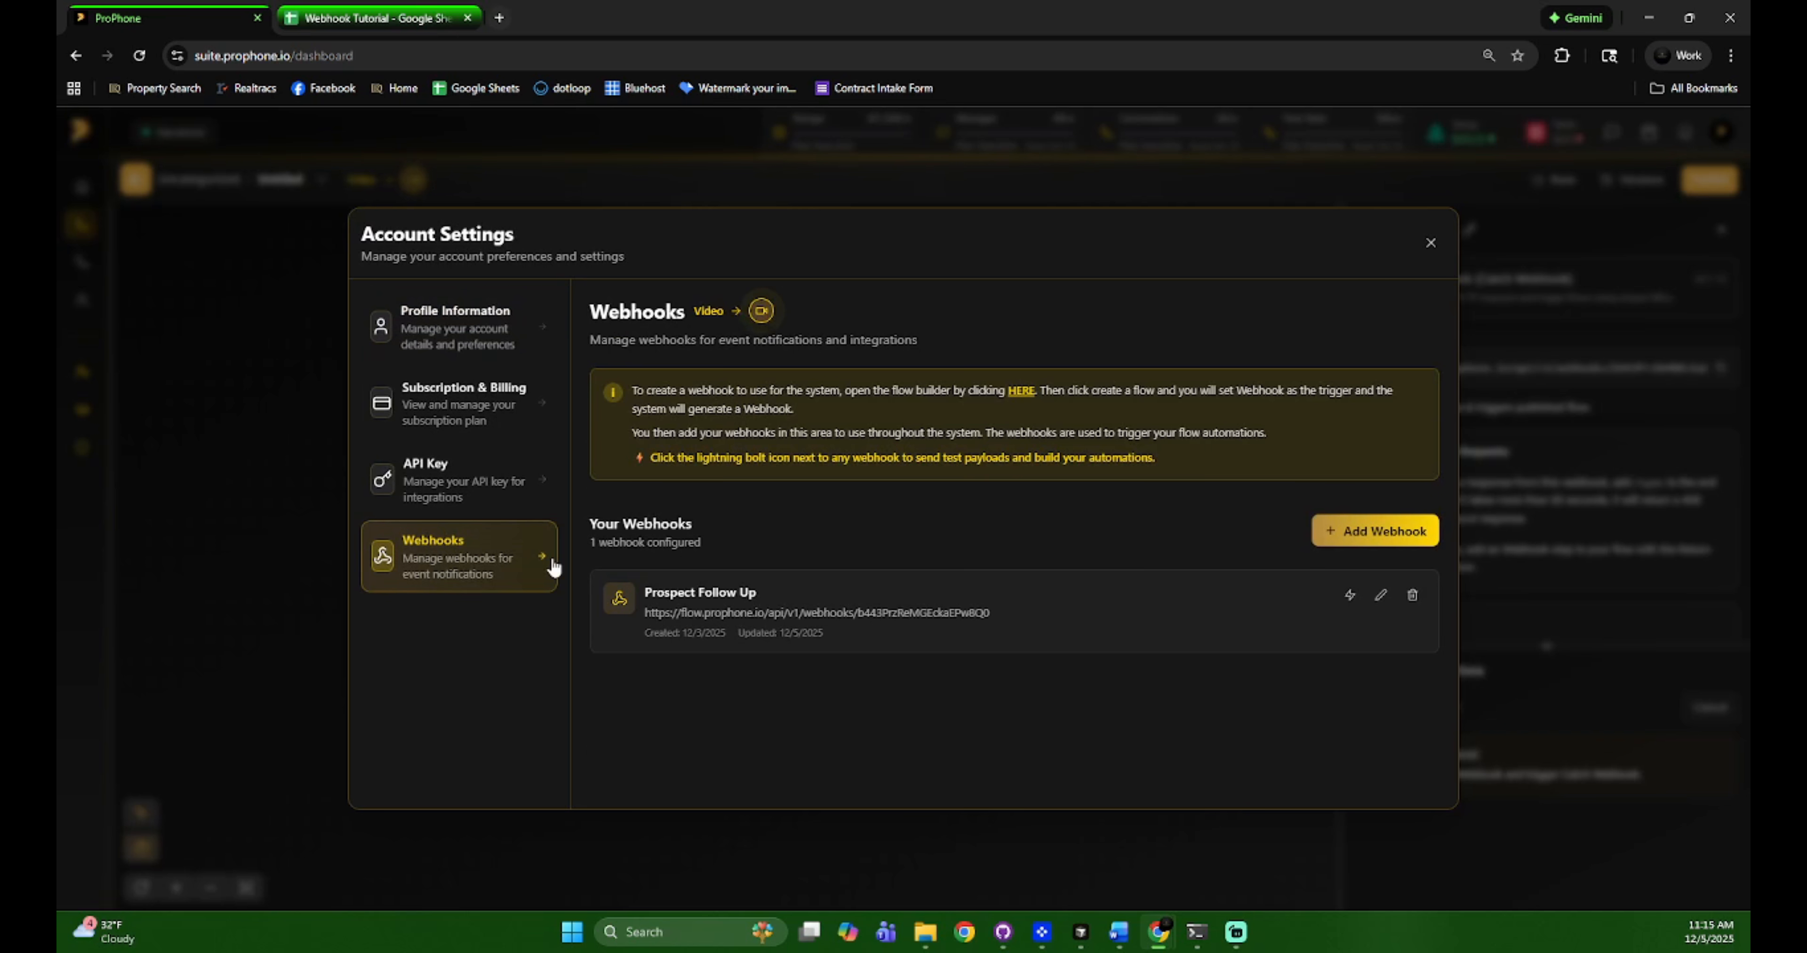
click(1348, 595)
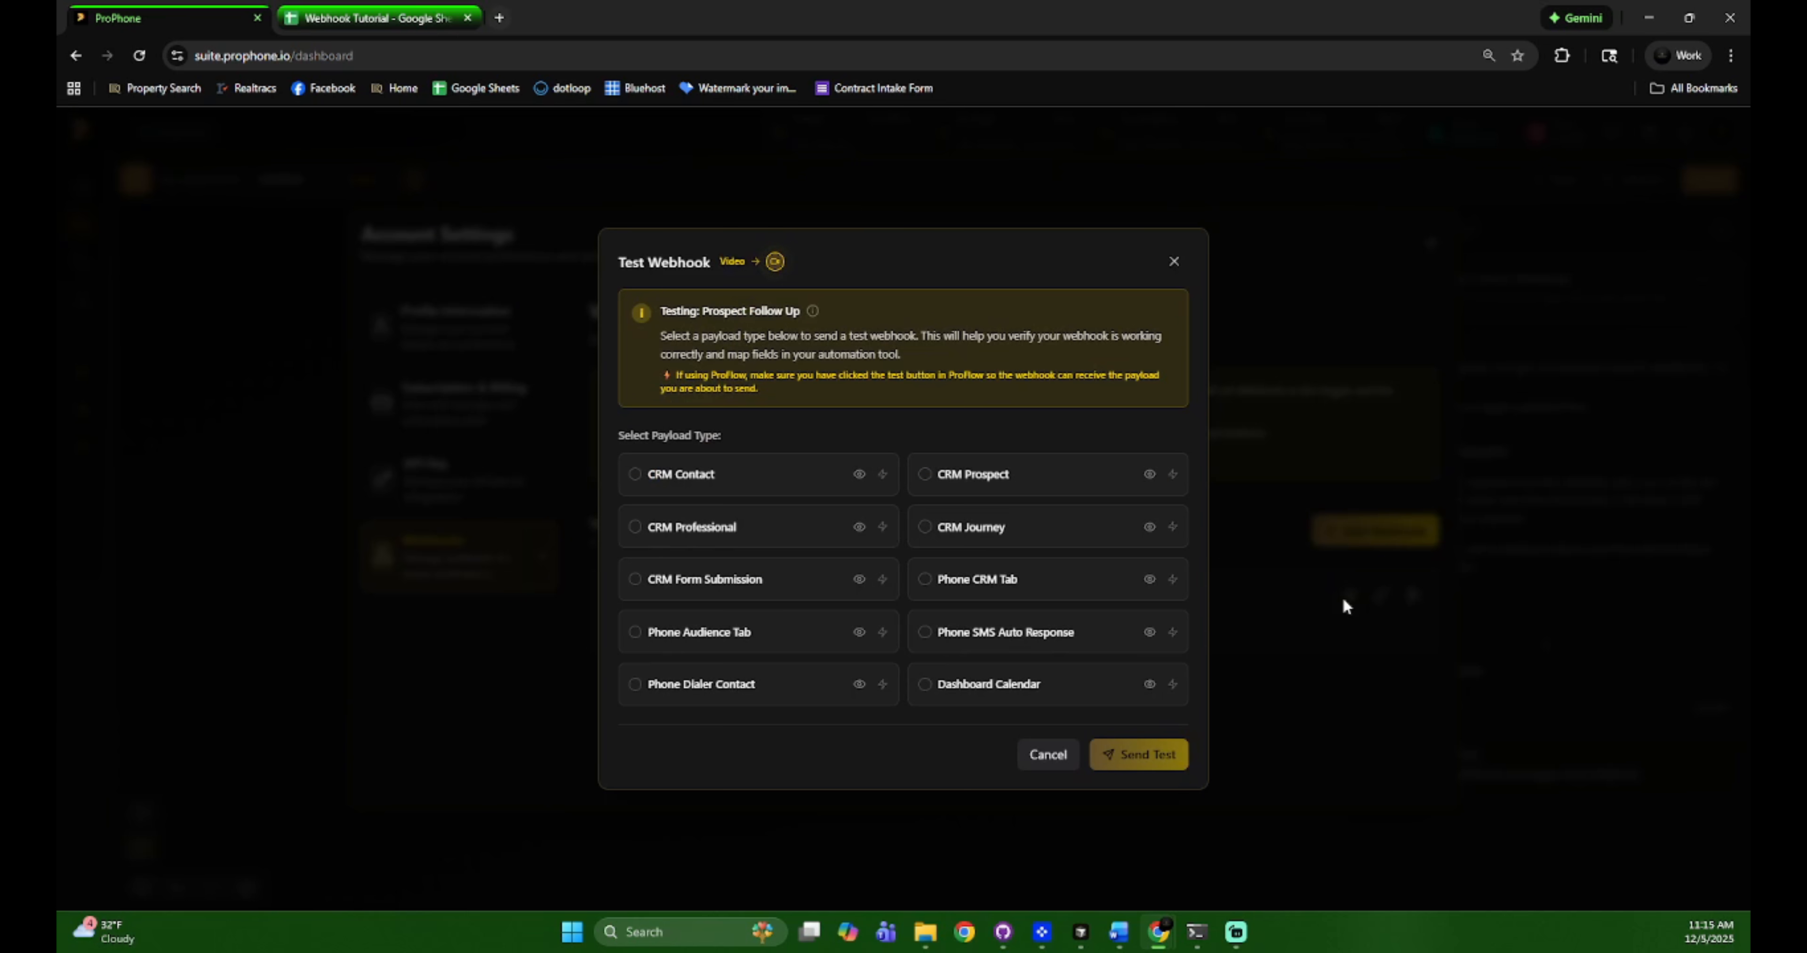
Send a CRM Journey sample payload and return to the Insert Row step
click(928, 534)
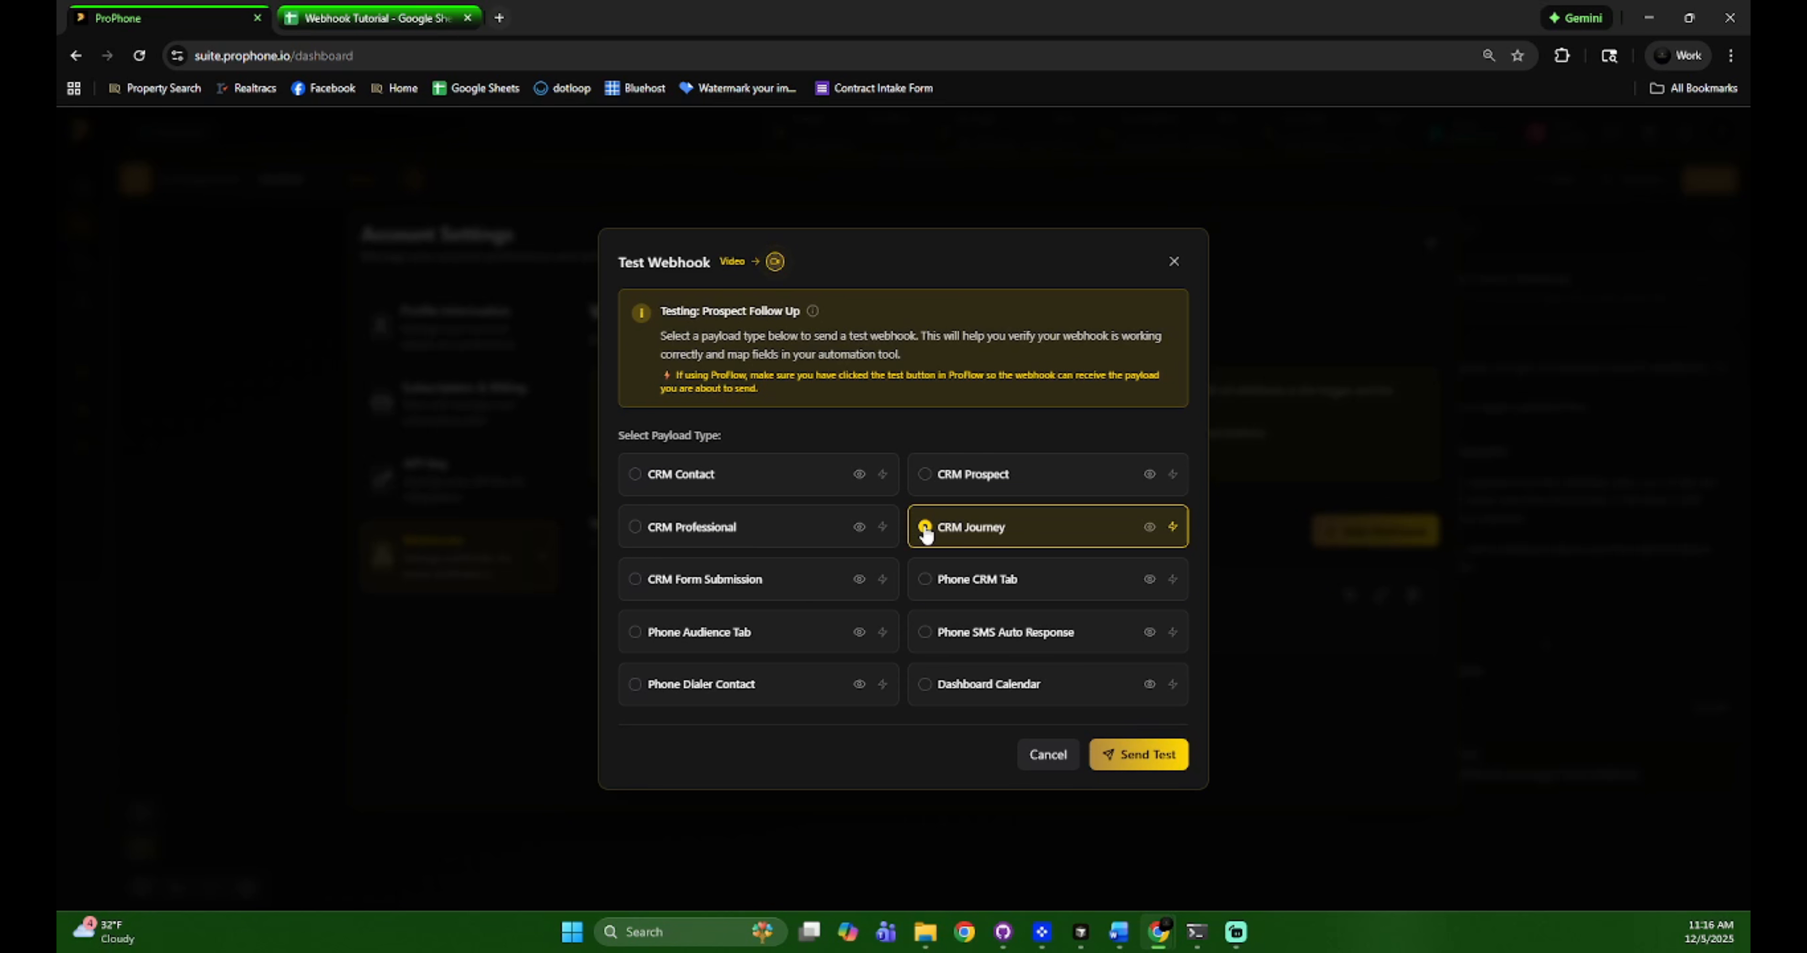
click(1148, 757)
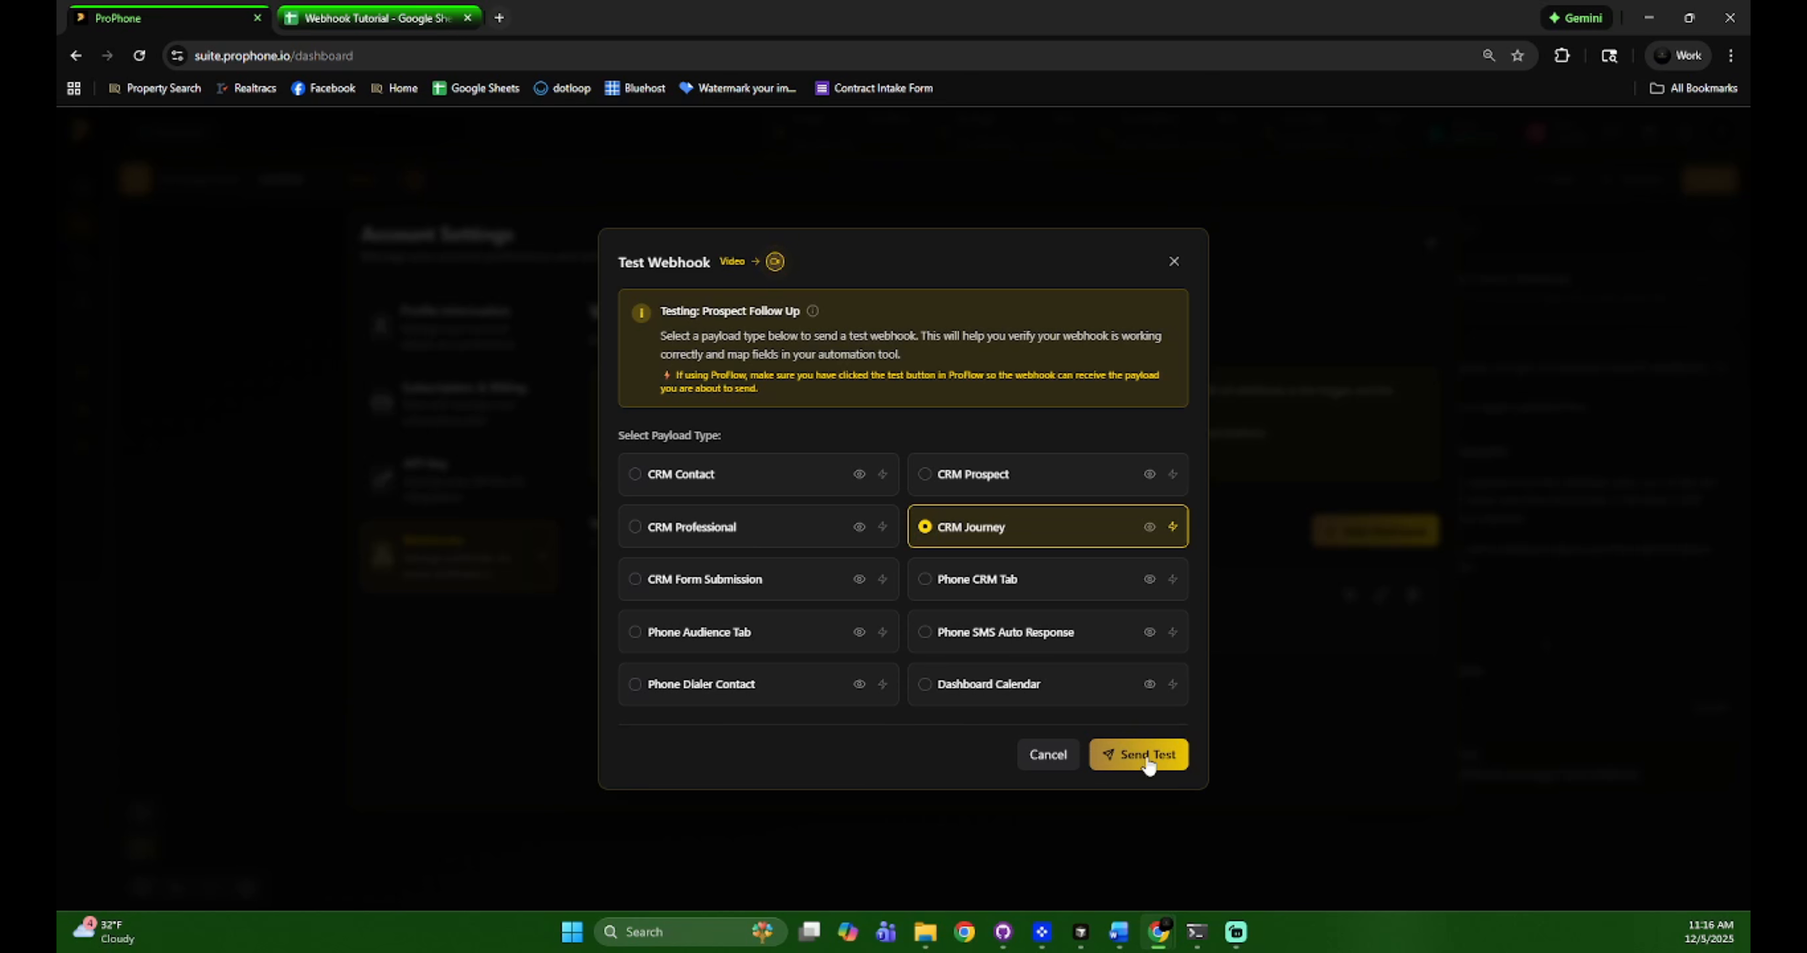
click(1043, 781)
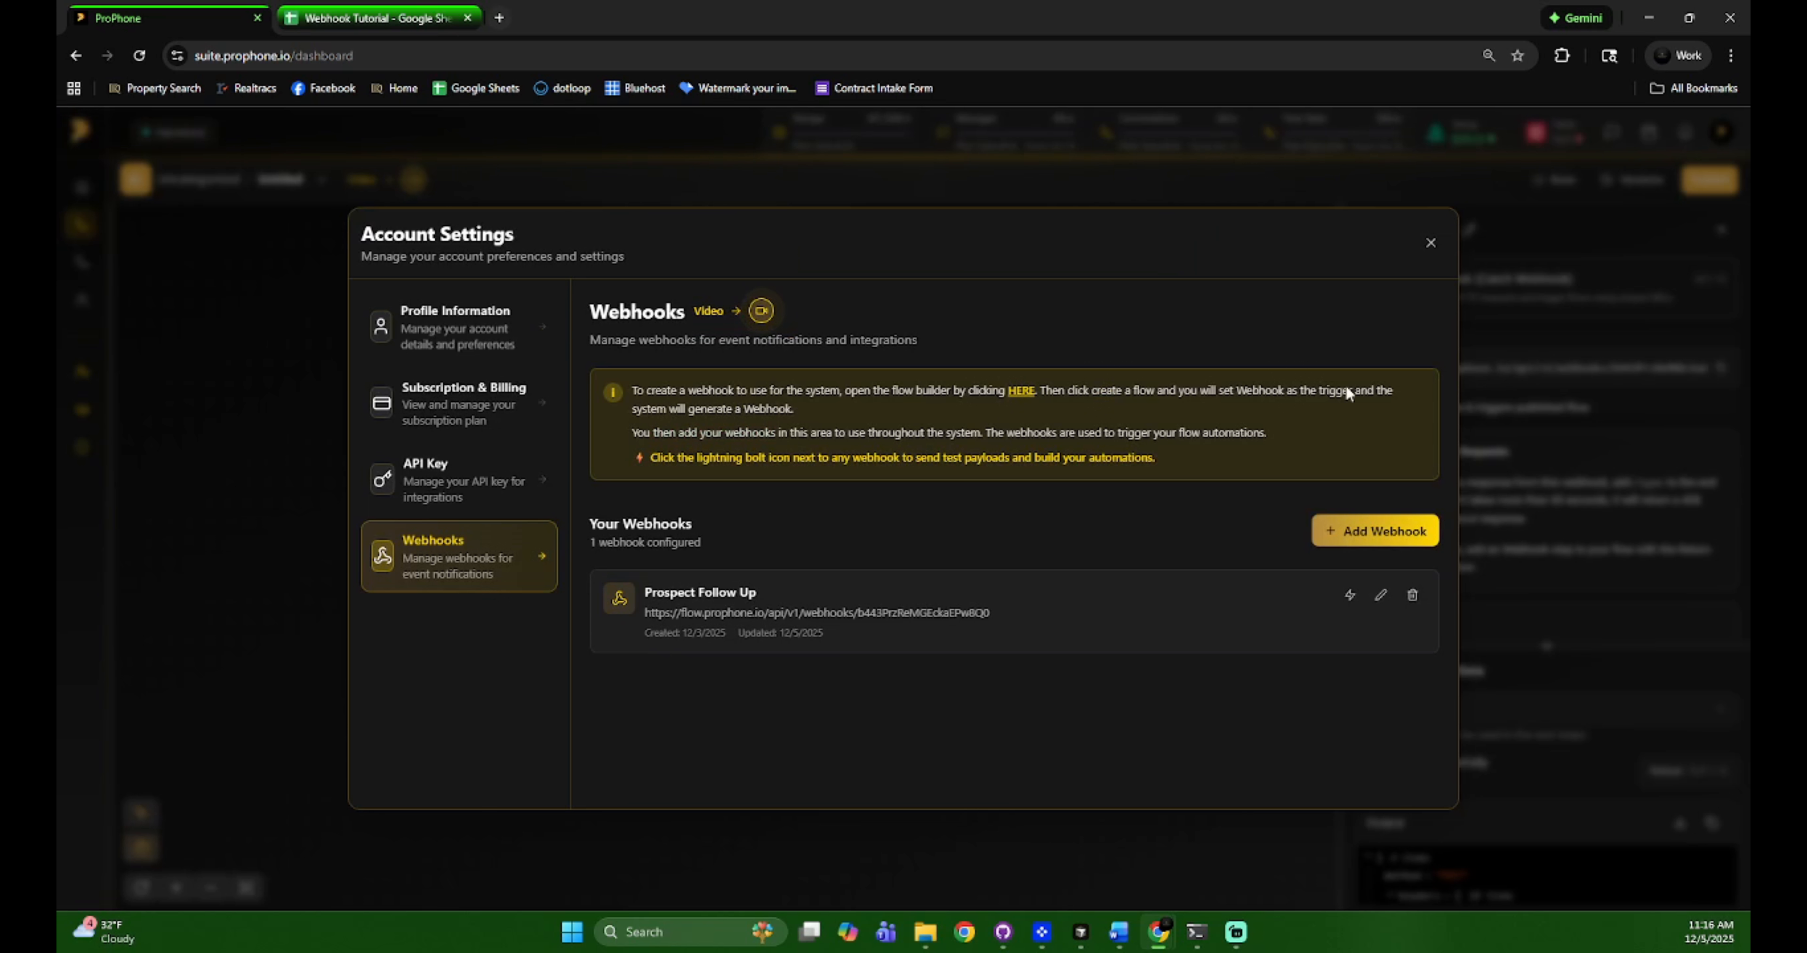
click(1429, 245)
scroll(1501, 772, down, 5)
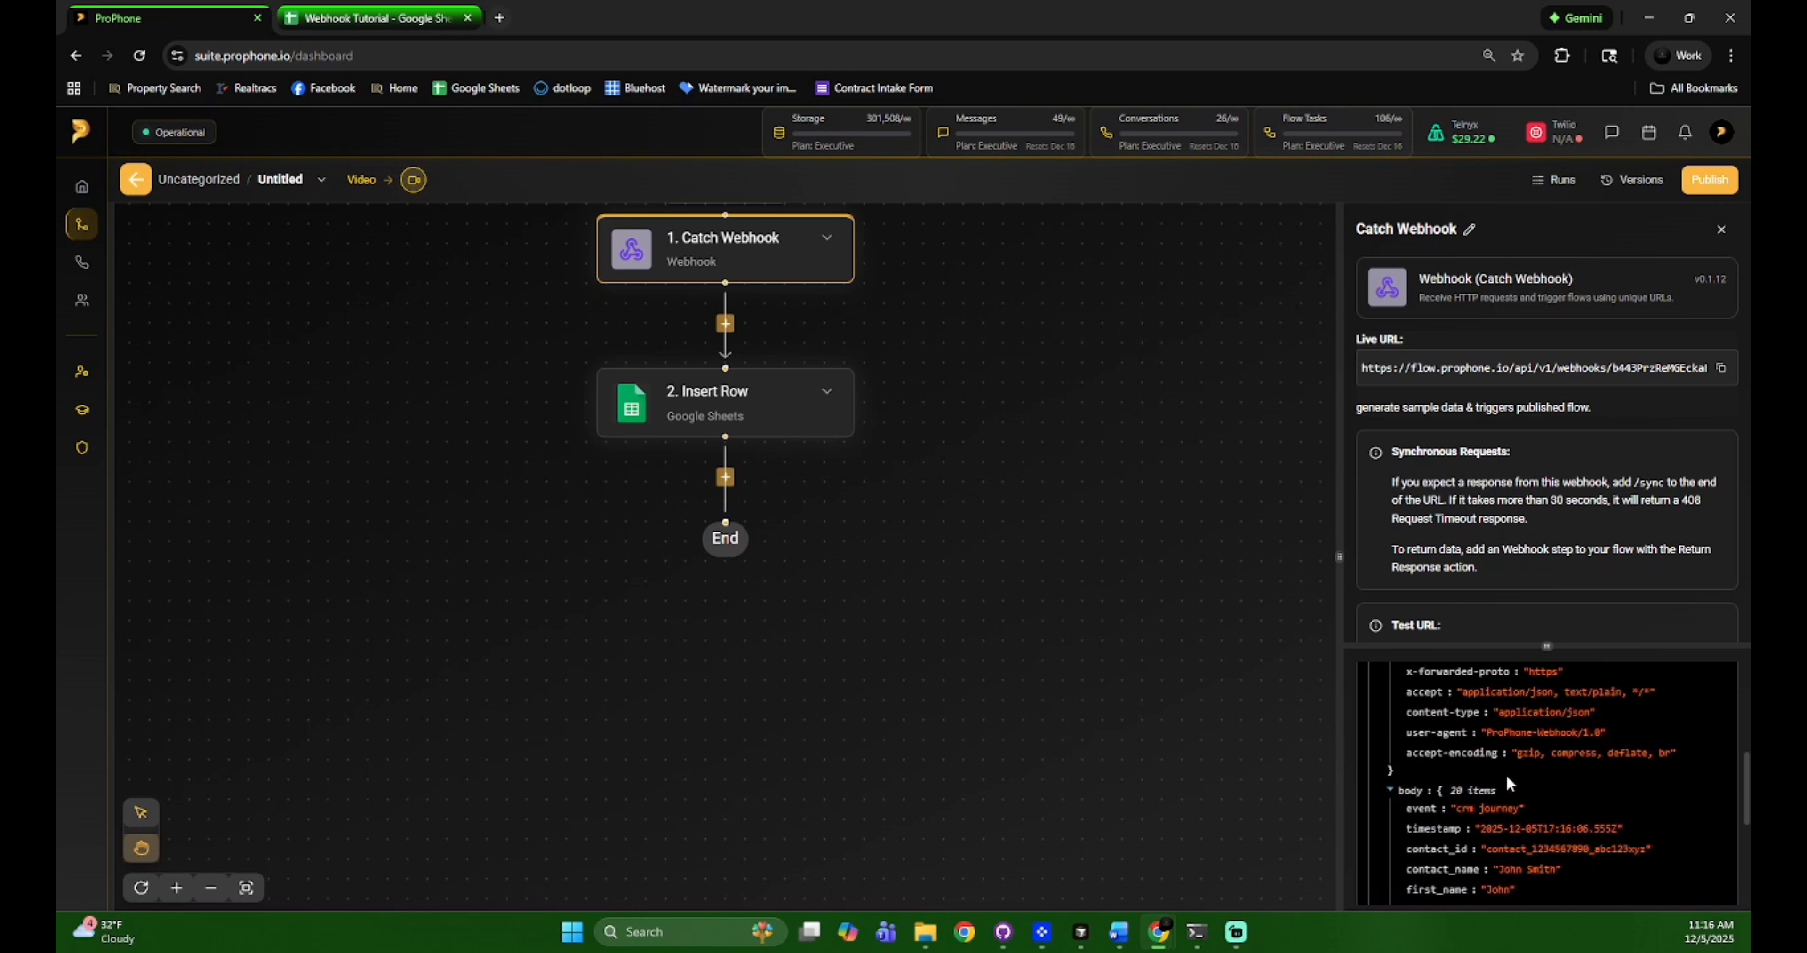
click(751, 389)
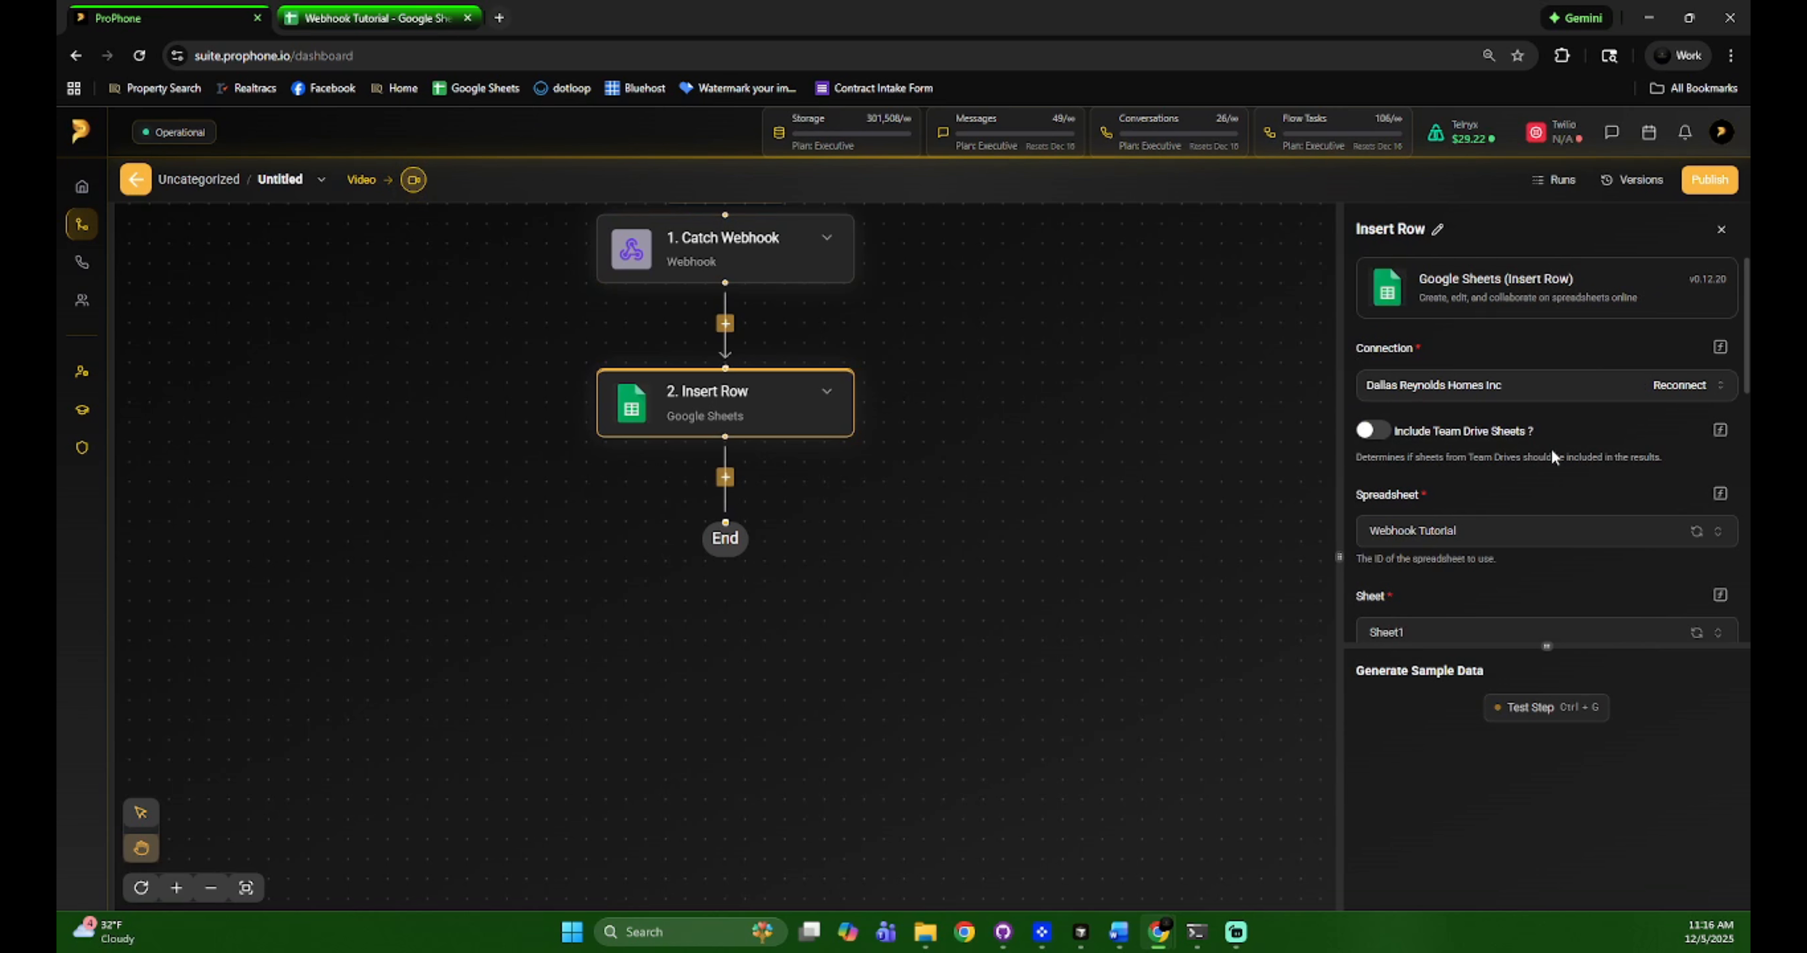
Map First Name, Last Name and Email to first_name, last_name and contact_email
scroll(1552, 456, down, 3)
scroll(1508, 435, down, 3)
click(1444, 413)
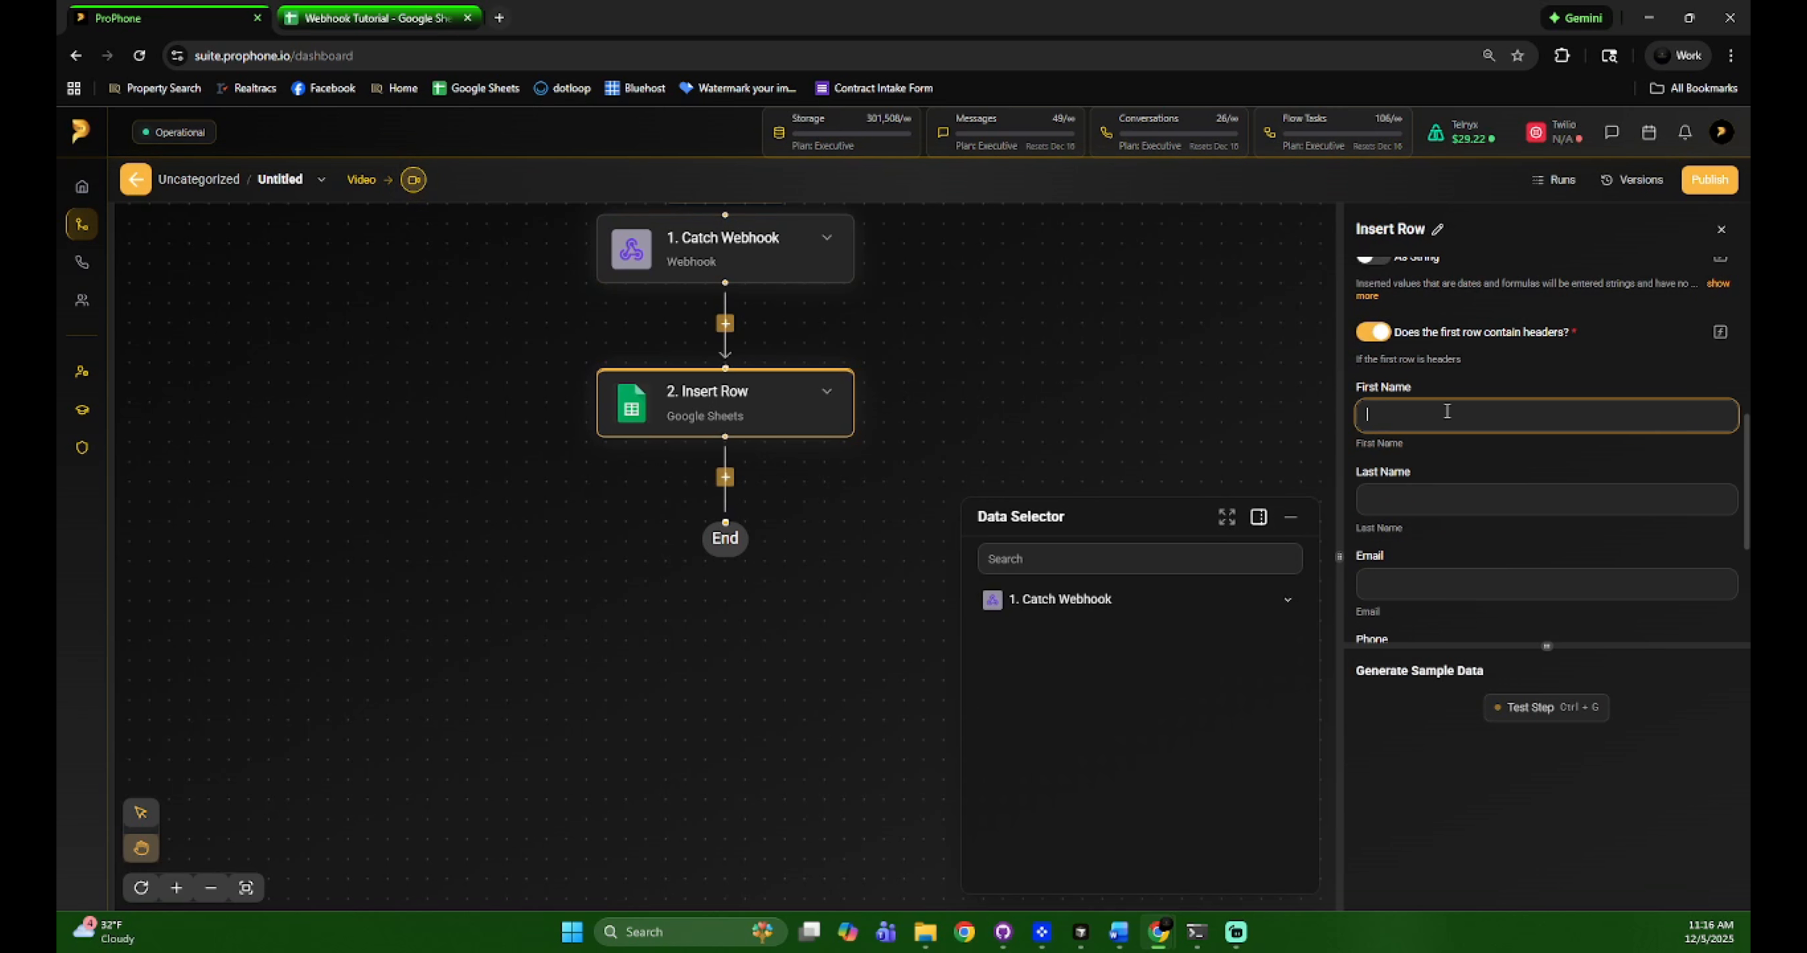
click(1285, 603)
click(1286, 716)
scroll(1186, 701, down, 4)
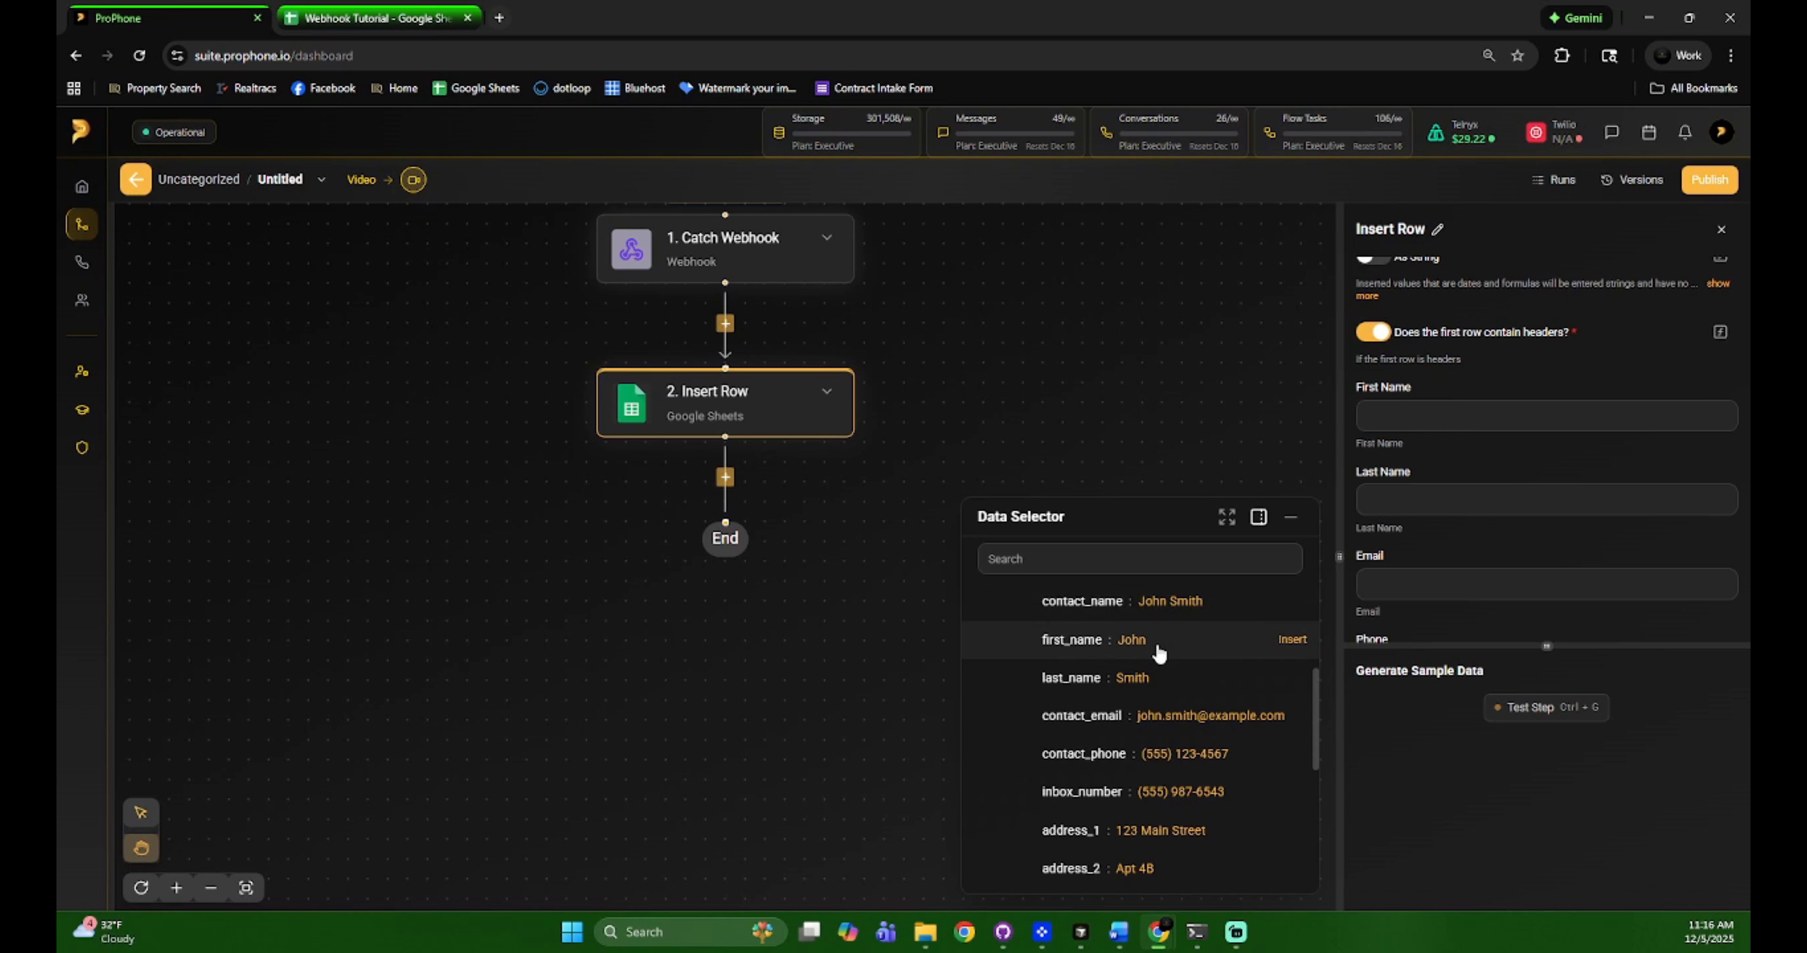
click(1158, 639)
click(1407, 521)
click(1178, 684)
click(1421, 616)
click(1182, 716)
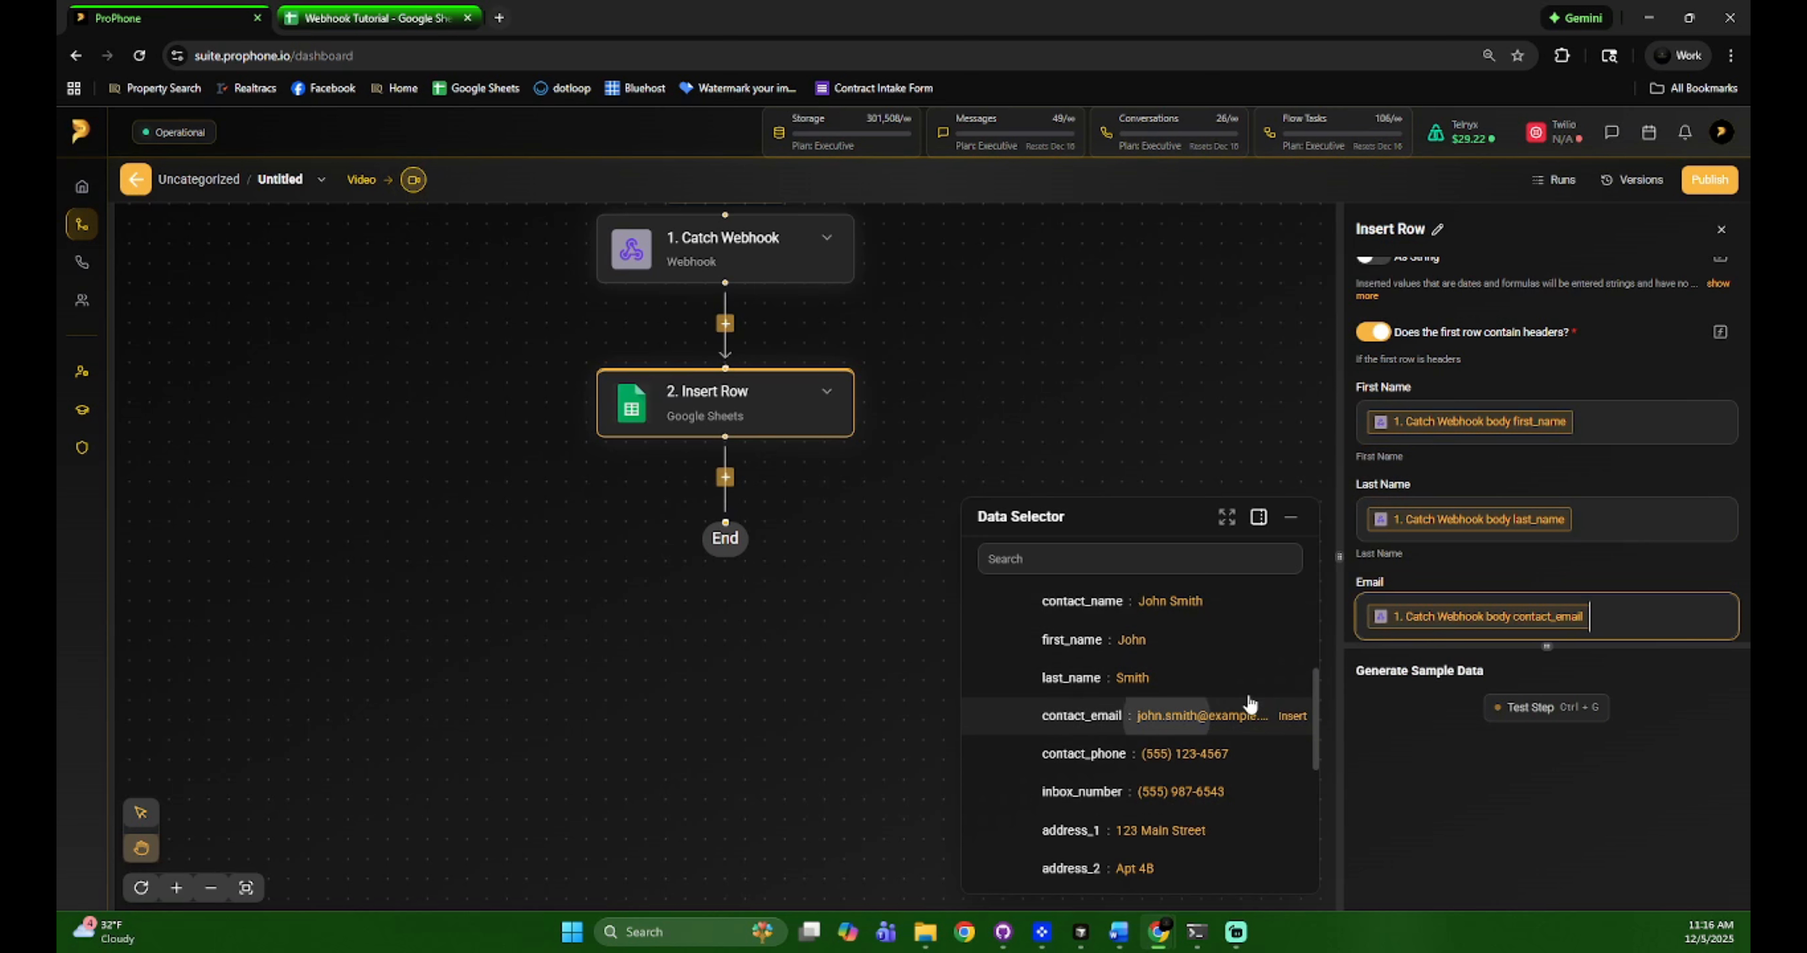
Map Phone to contact_phone and Address to property_address
scroll(1518, 576, down, 3)
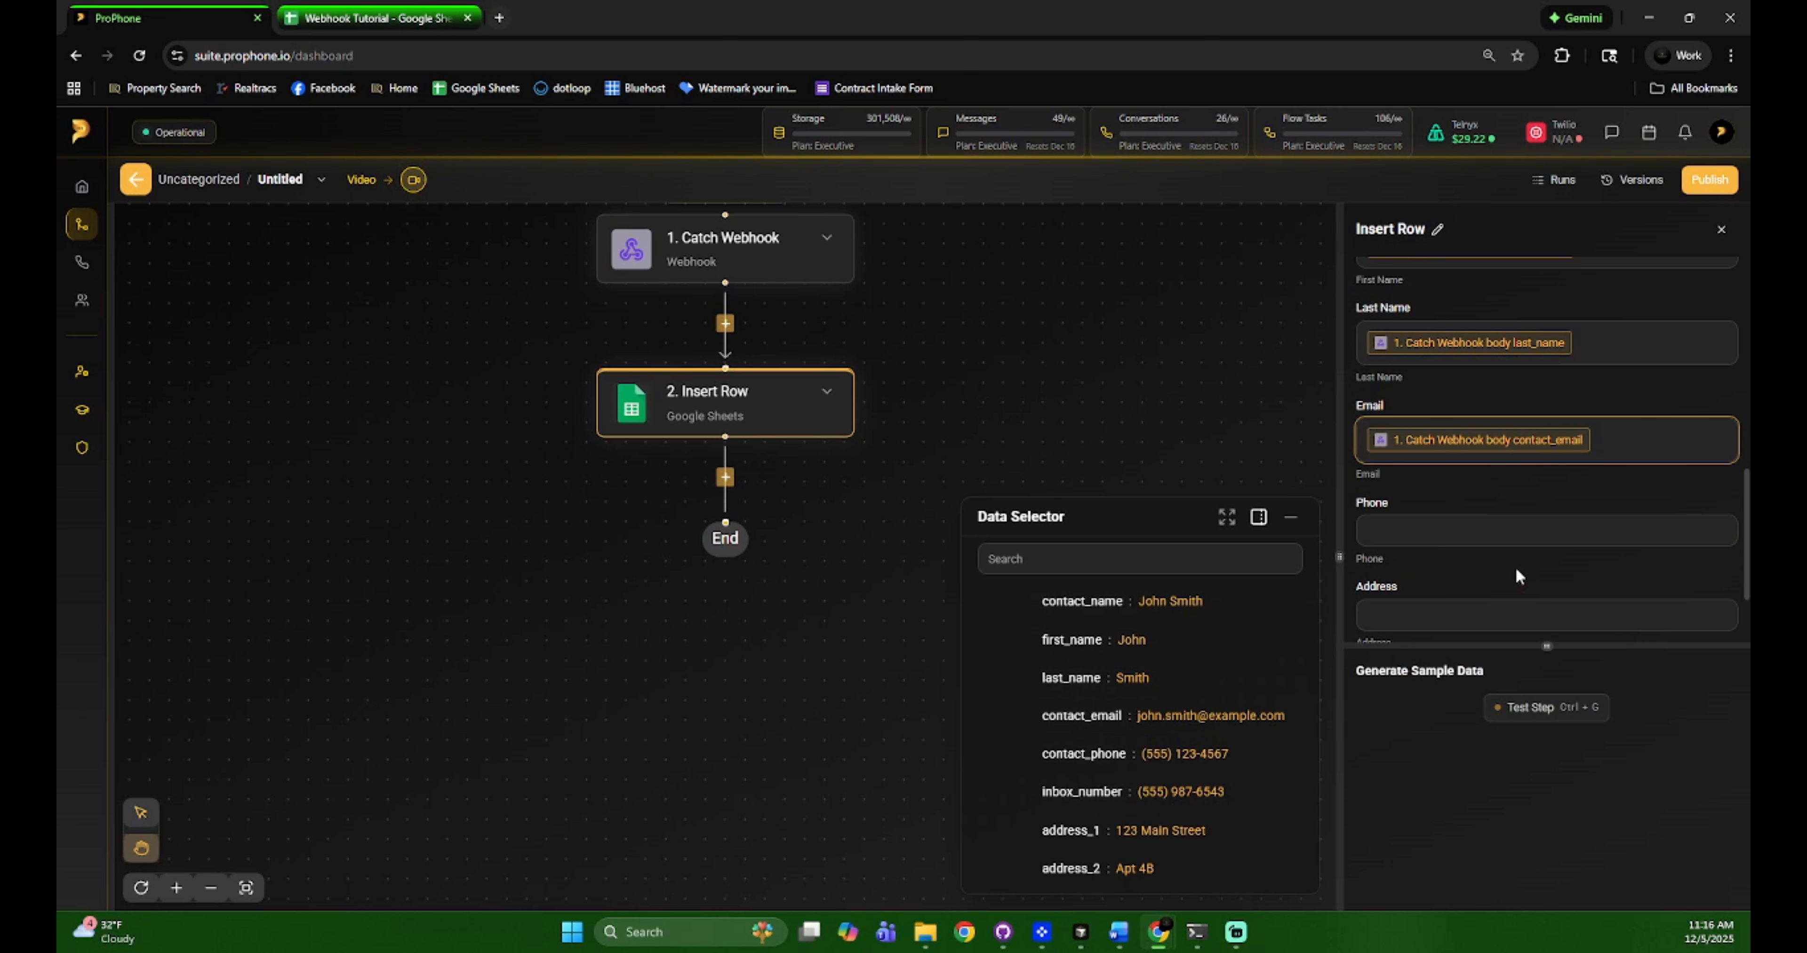
click(1431, 531)
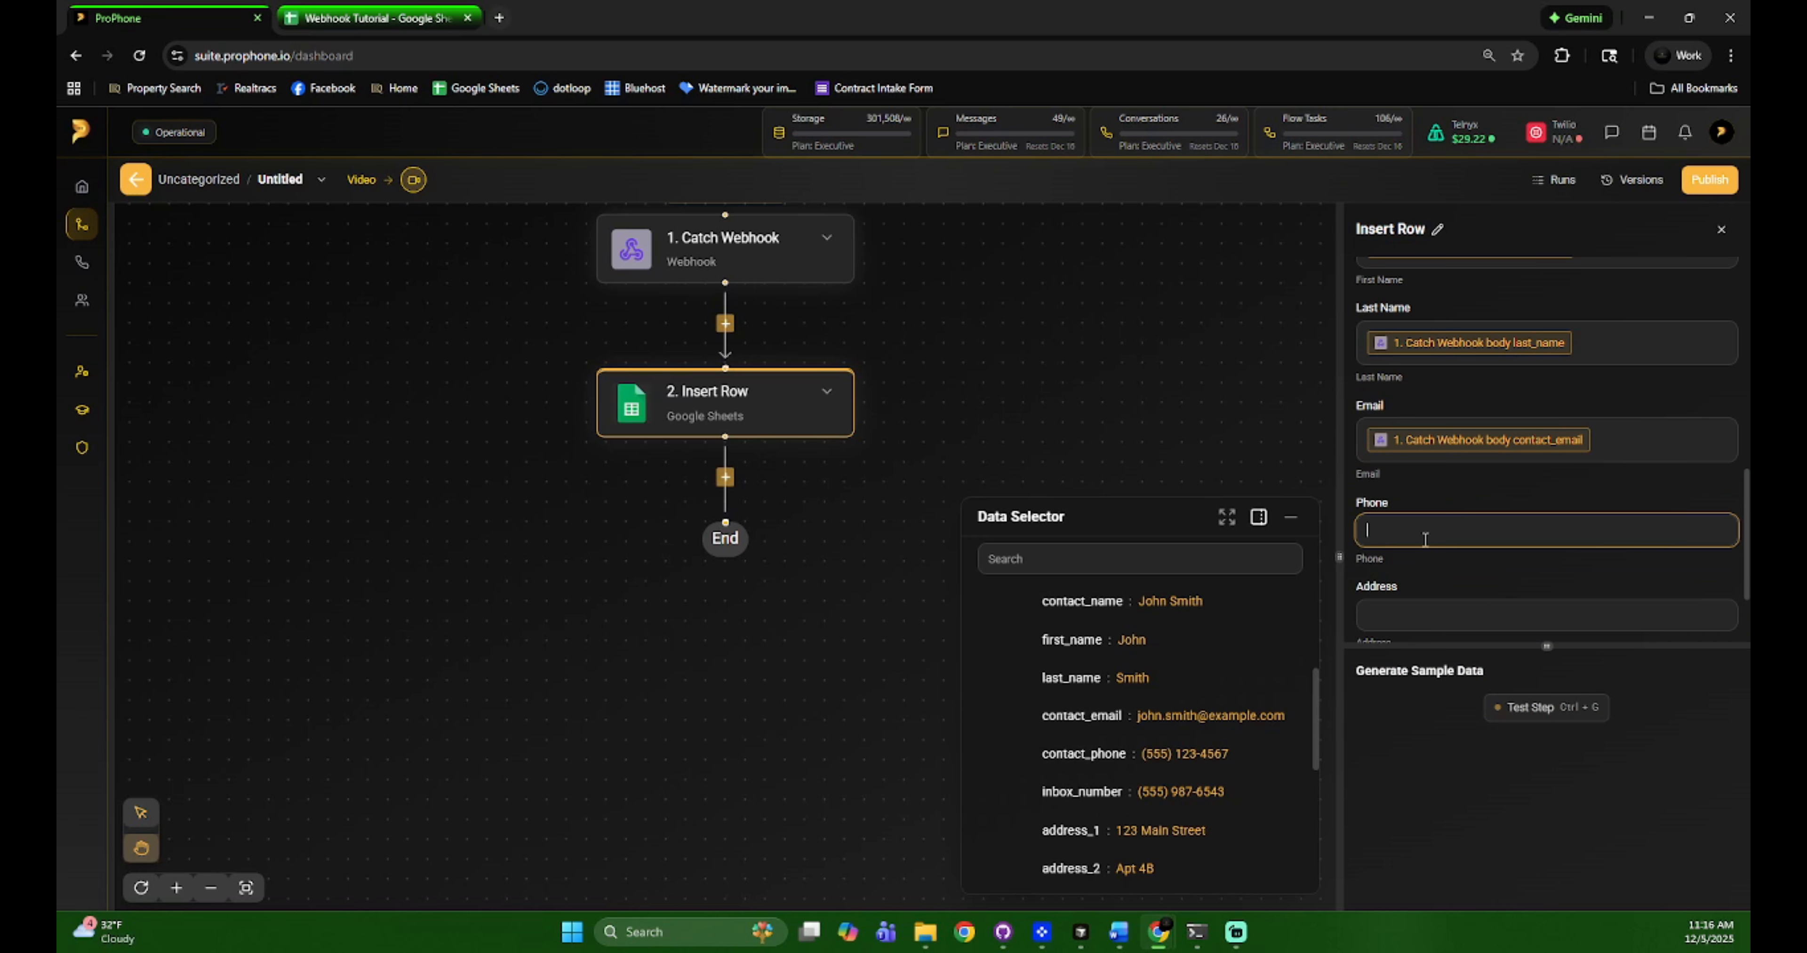
scroll(1189, 736, down, 3)
scroll(1189, 736, down, 3)
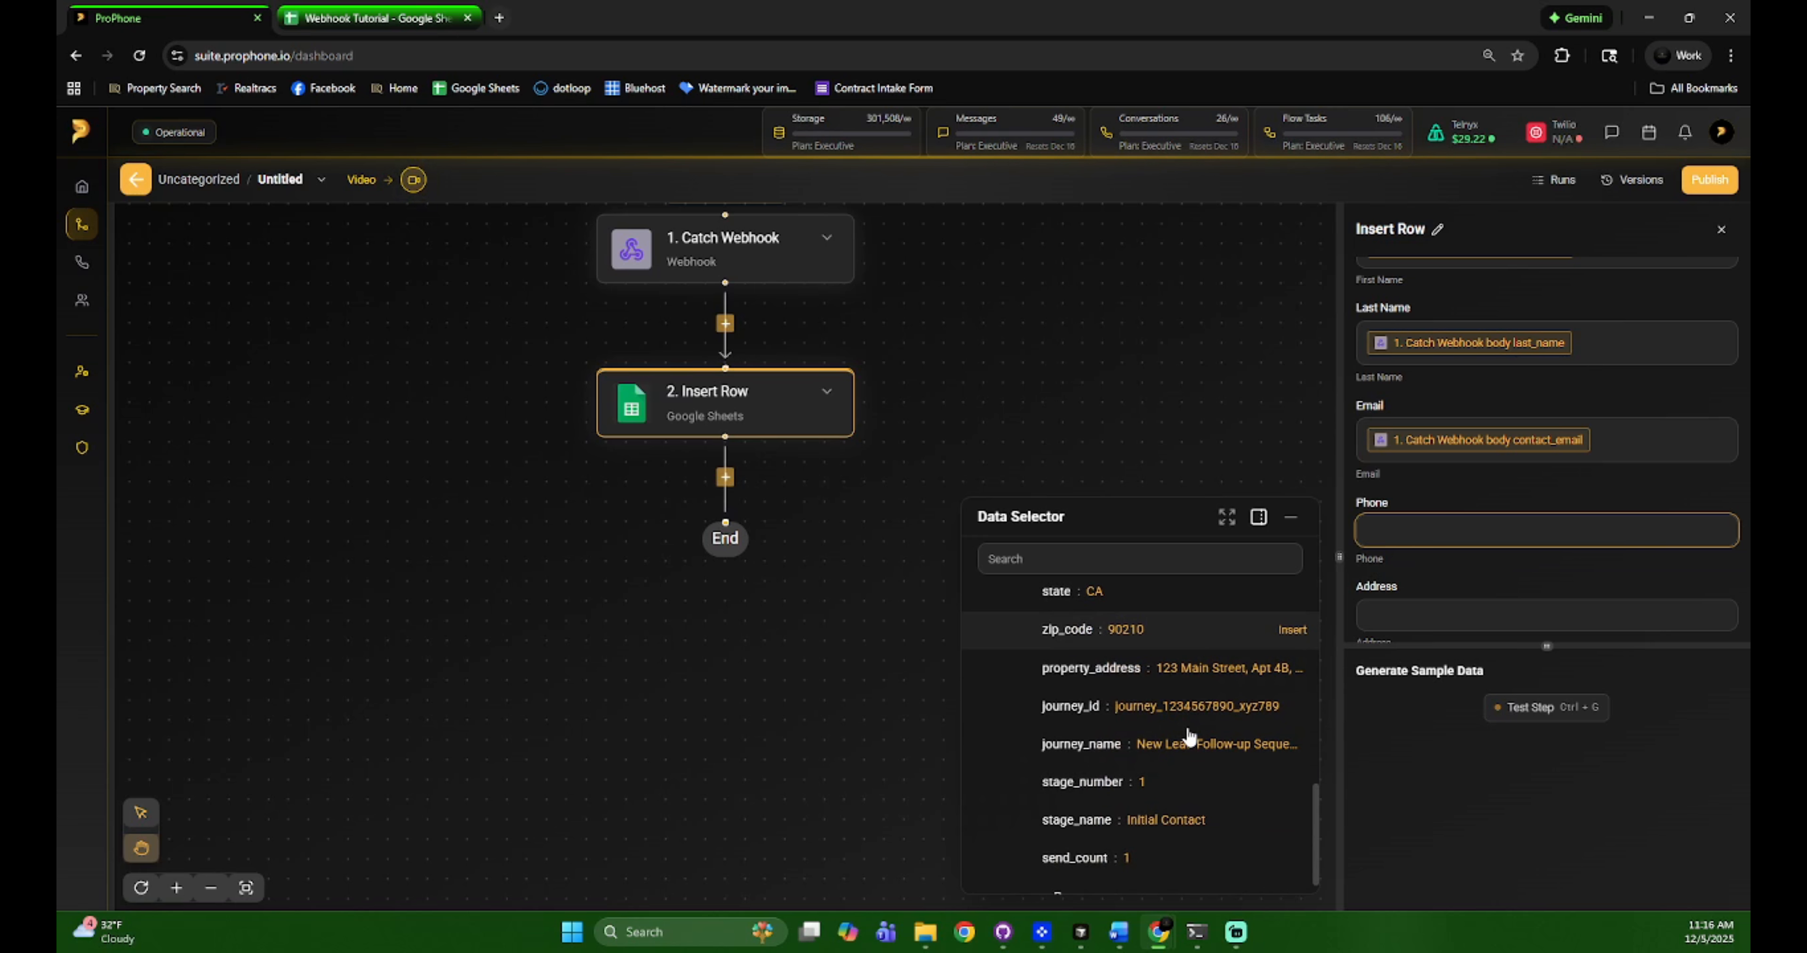
scroll(1190, 736, up, 4)
scroll(1190, 736, up, 2)
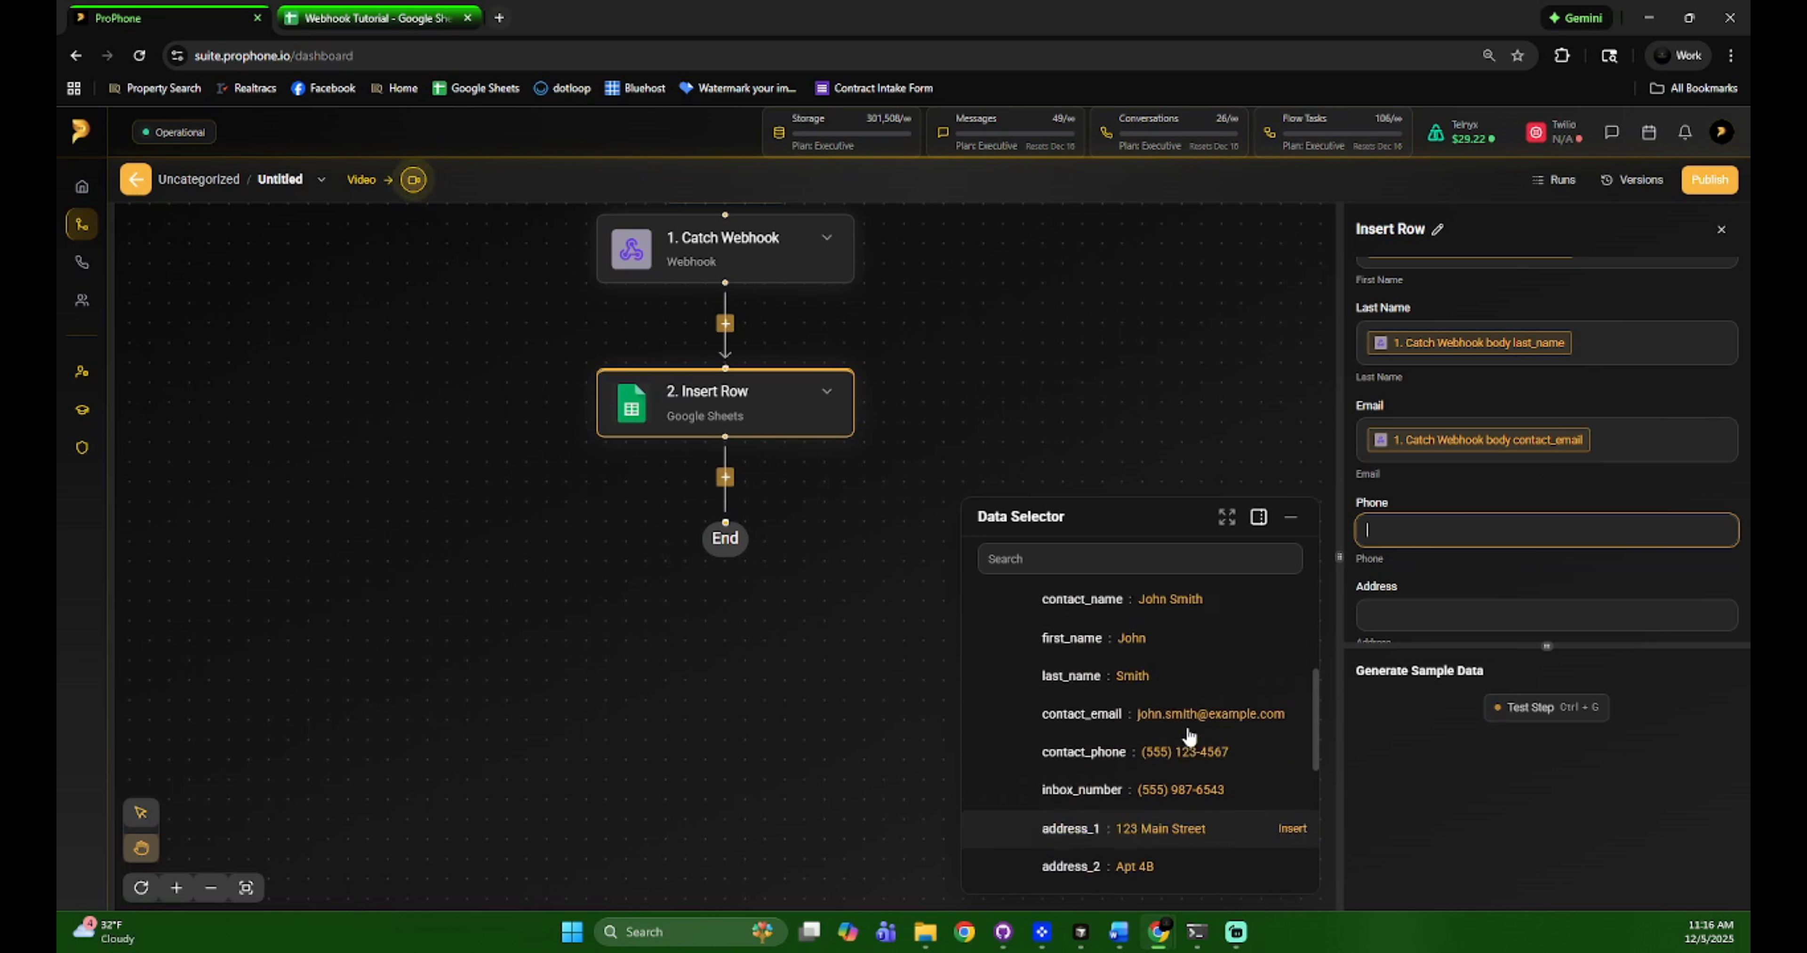
click(1182, 754)
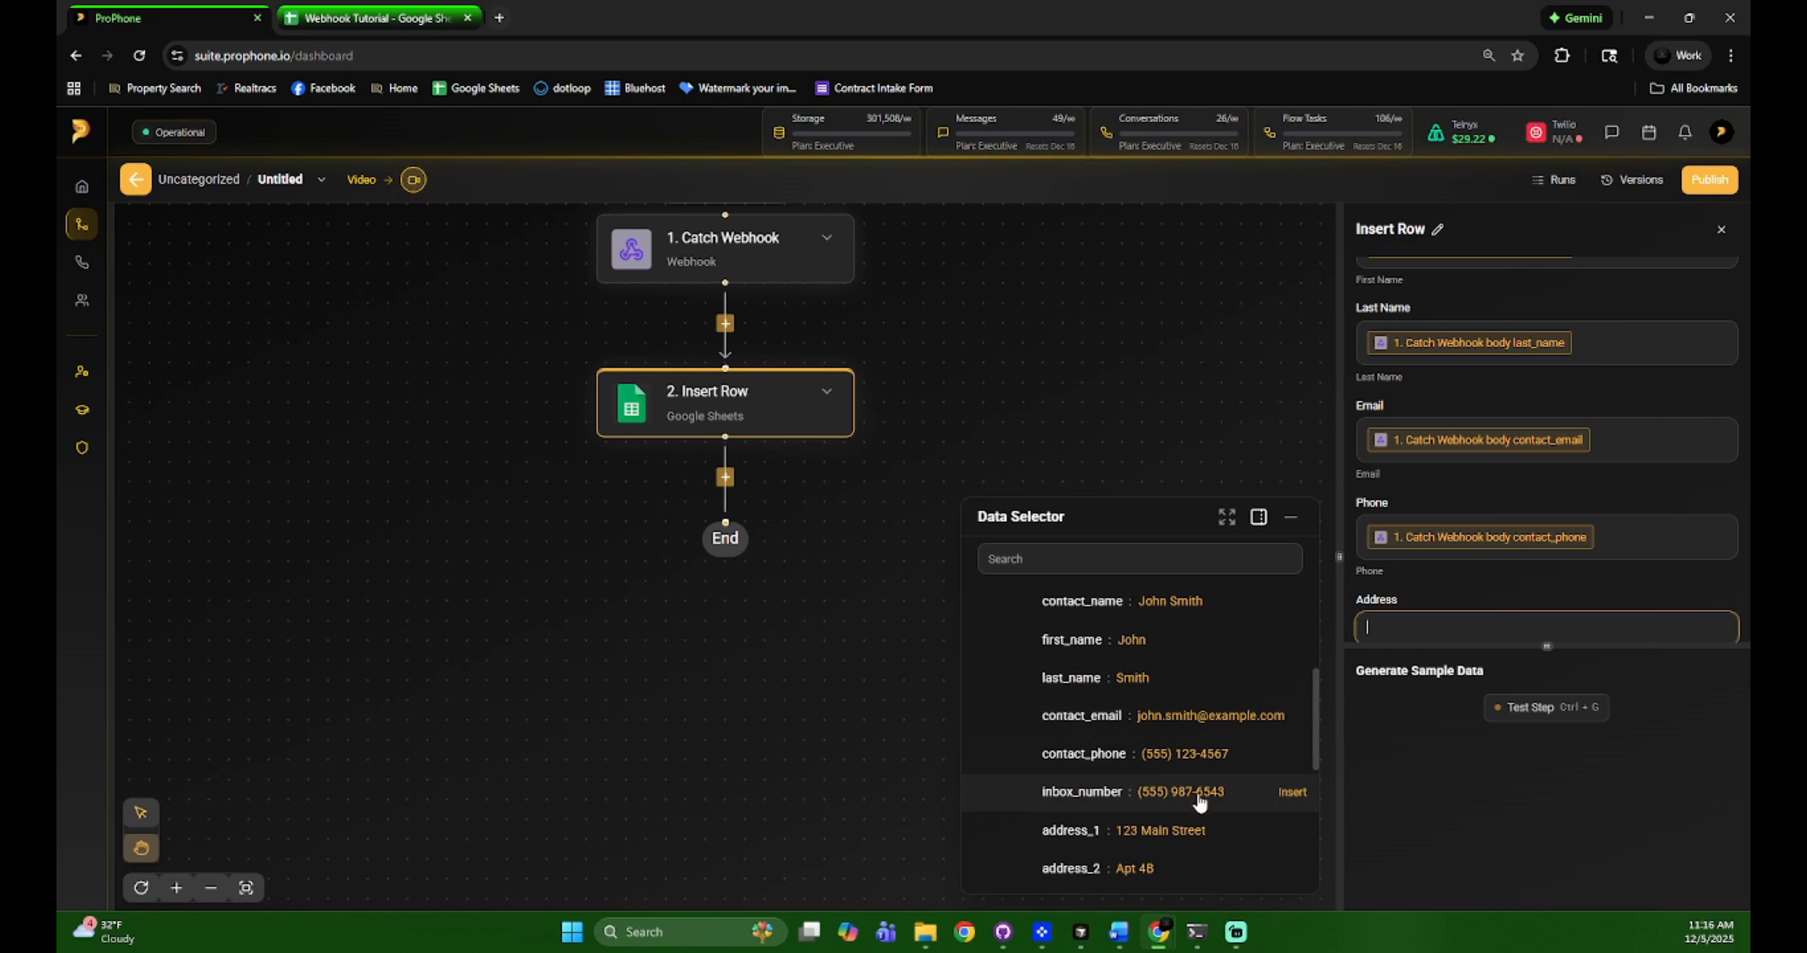
scroll(1189, 820, down, 1)
scroll(1188, 811, down, 5)
click(1172, 758)
scroll(1463, 593, down, 2)
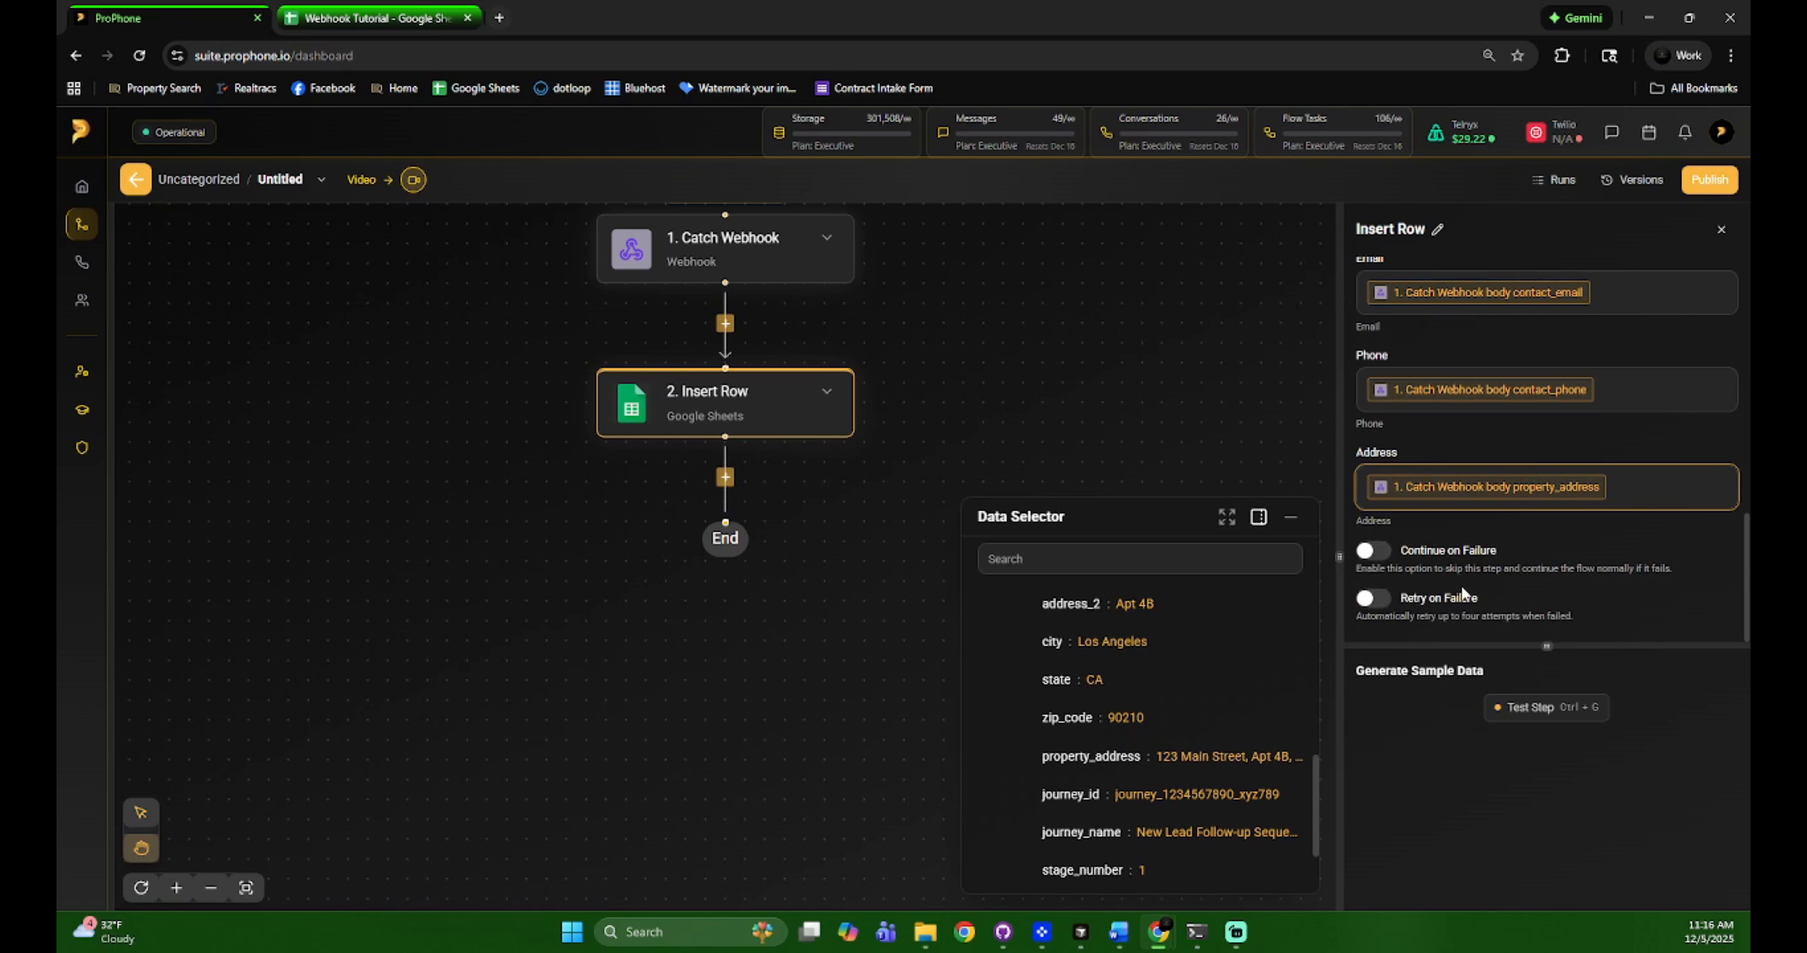
Test the Insert Row step, then delete the inserted sample row 2 from the sheet
click(1571, 712)
click(393, 18)
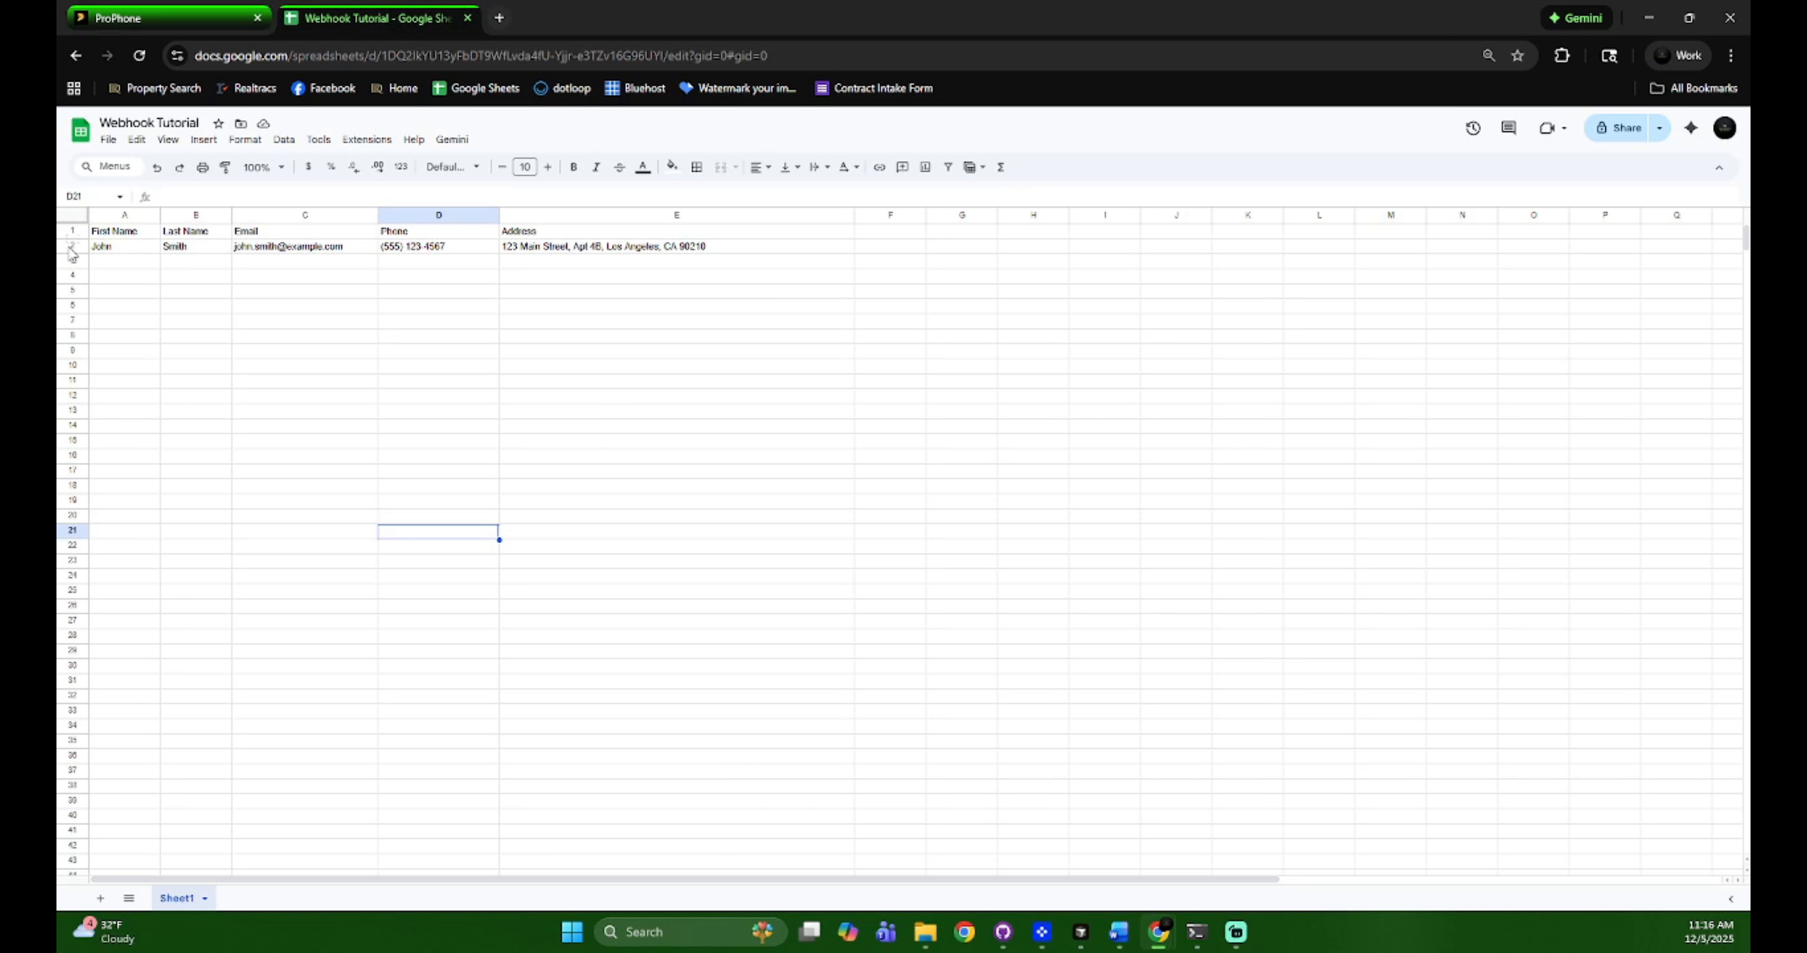
click(72, 245)
right_click(73, 246)
click(166, 420)
click(438, 394)
click(161, 18)
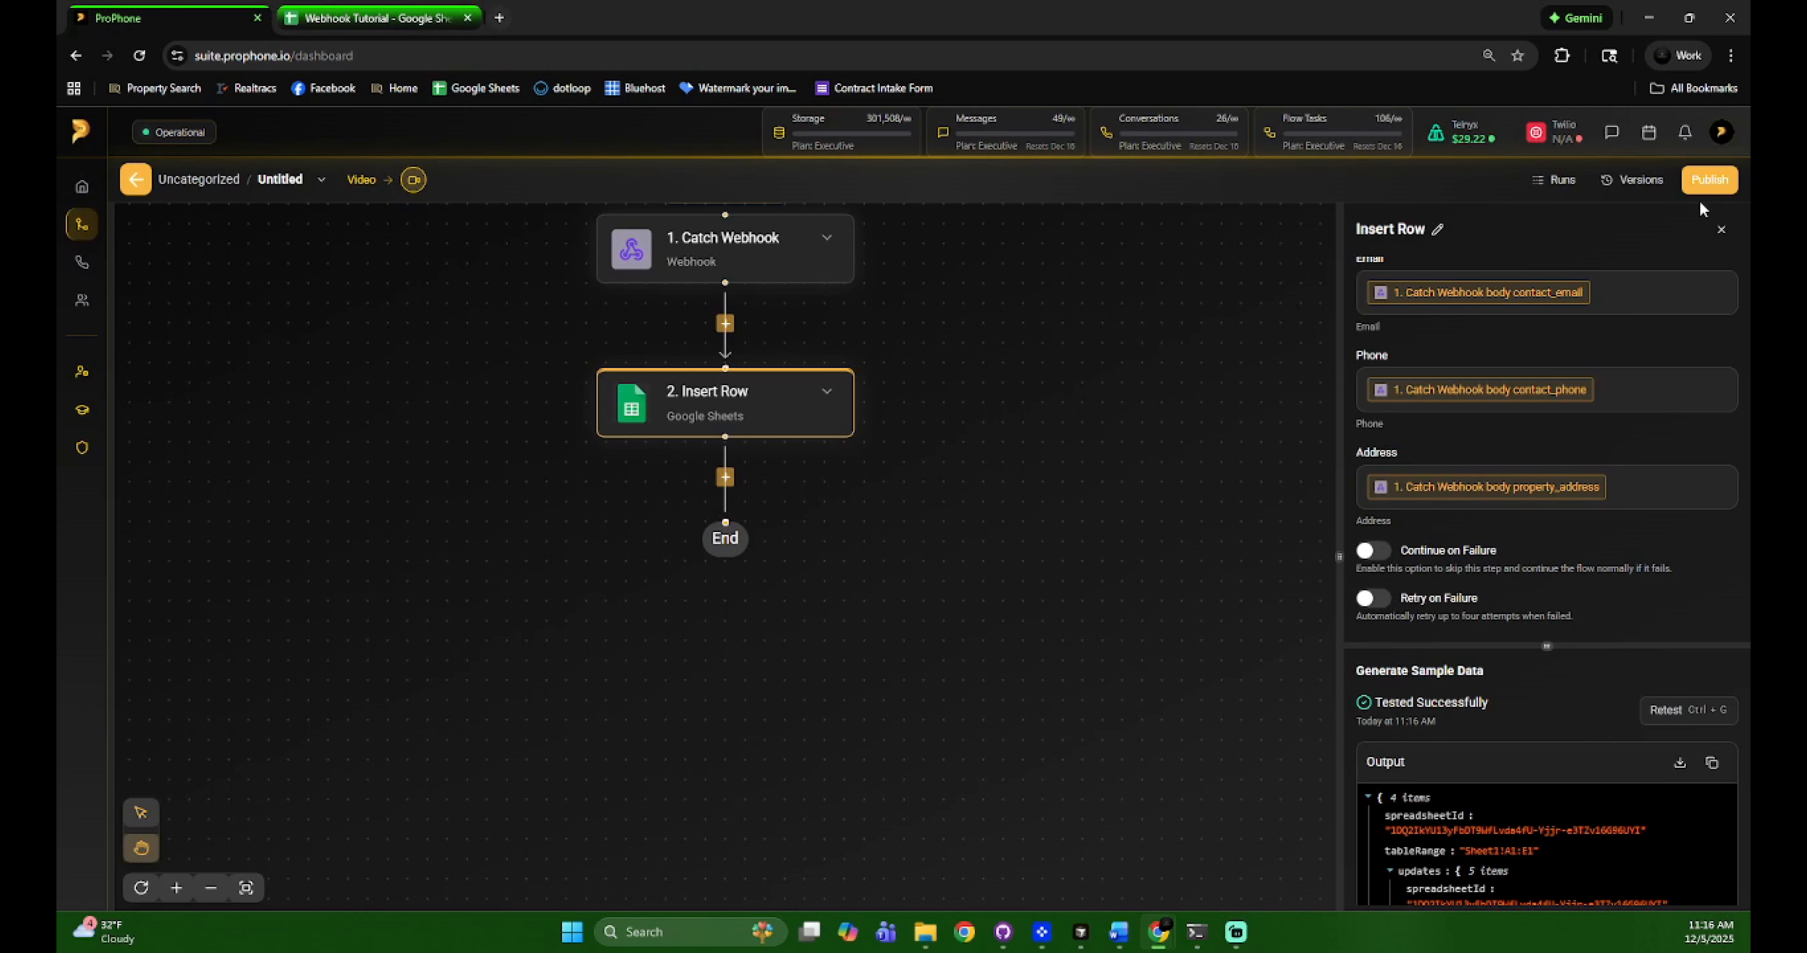
click(405, 9)
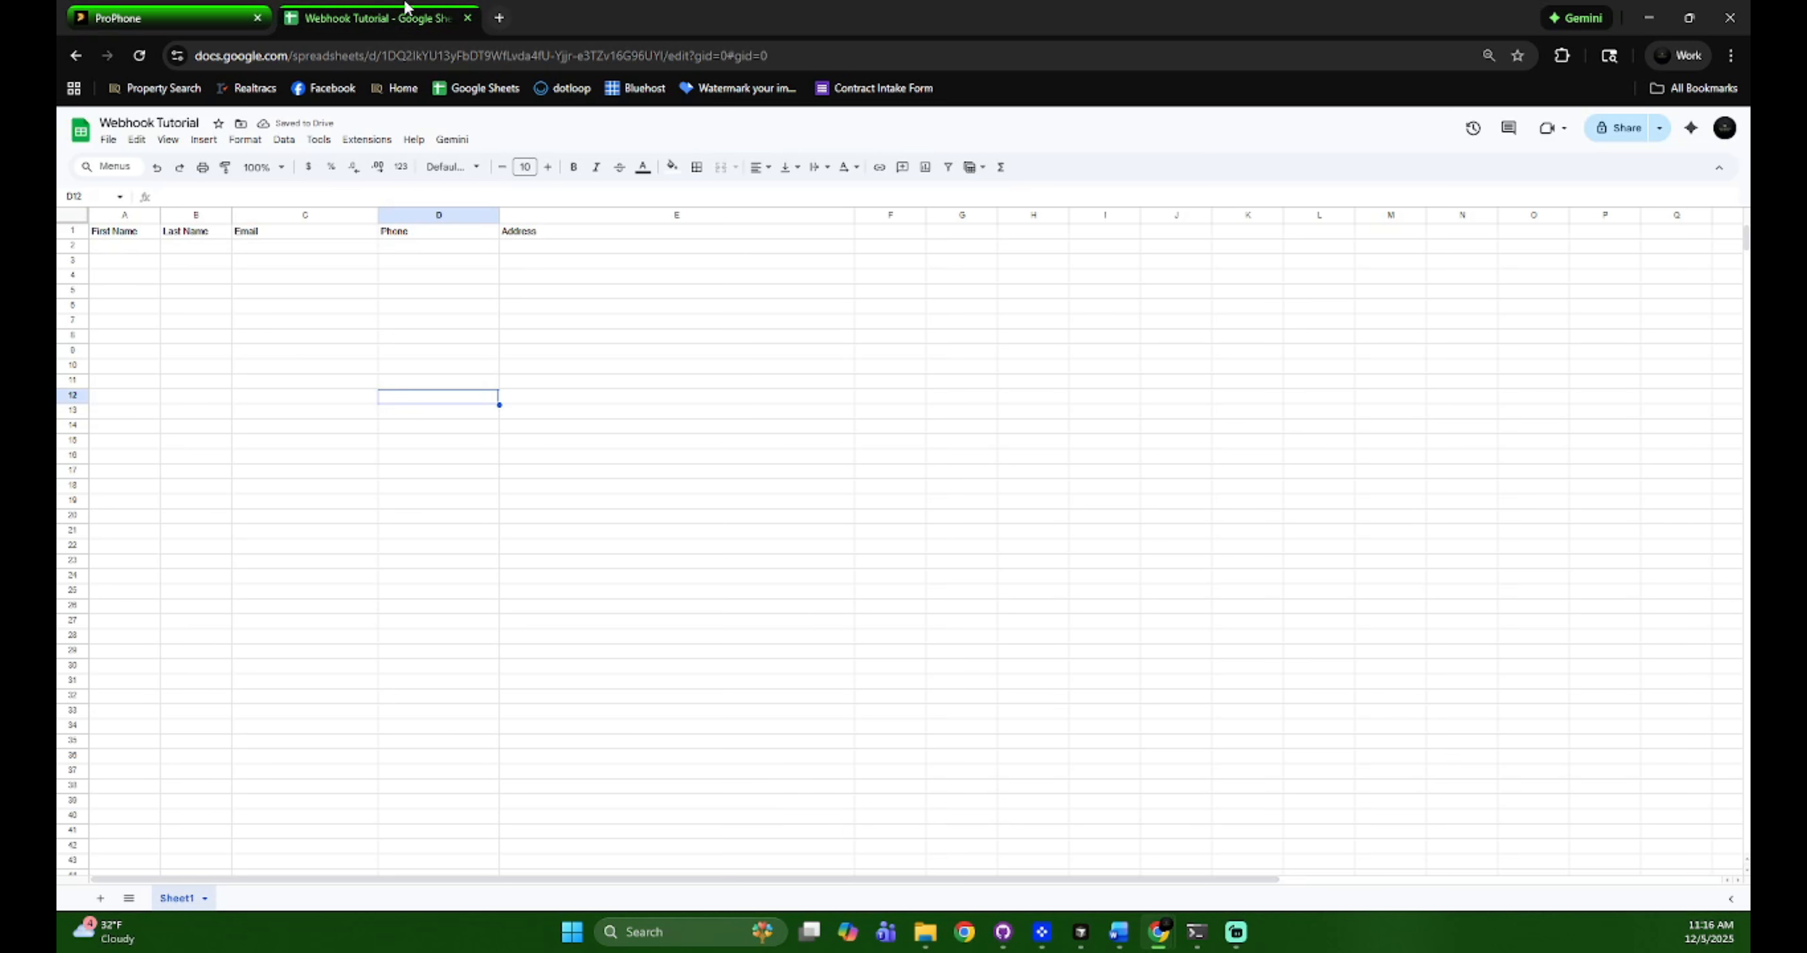
click(211, 15)
Publish the flow and begin renaming it to 'Journey Test'
click(1703, 182)
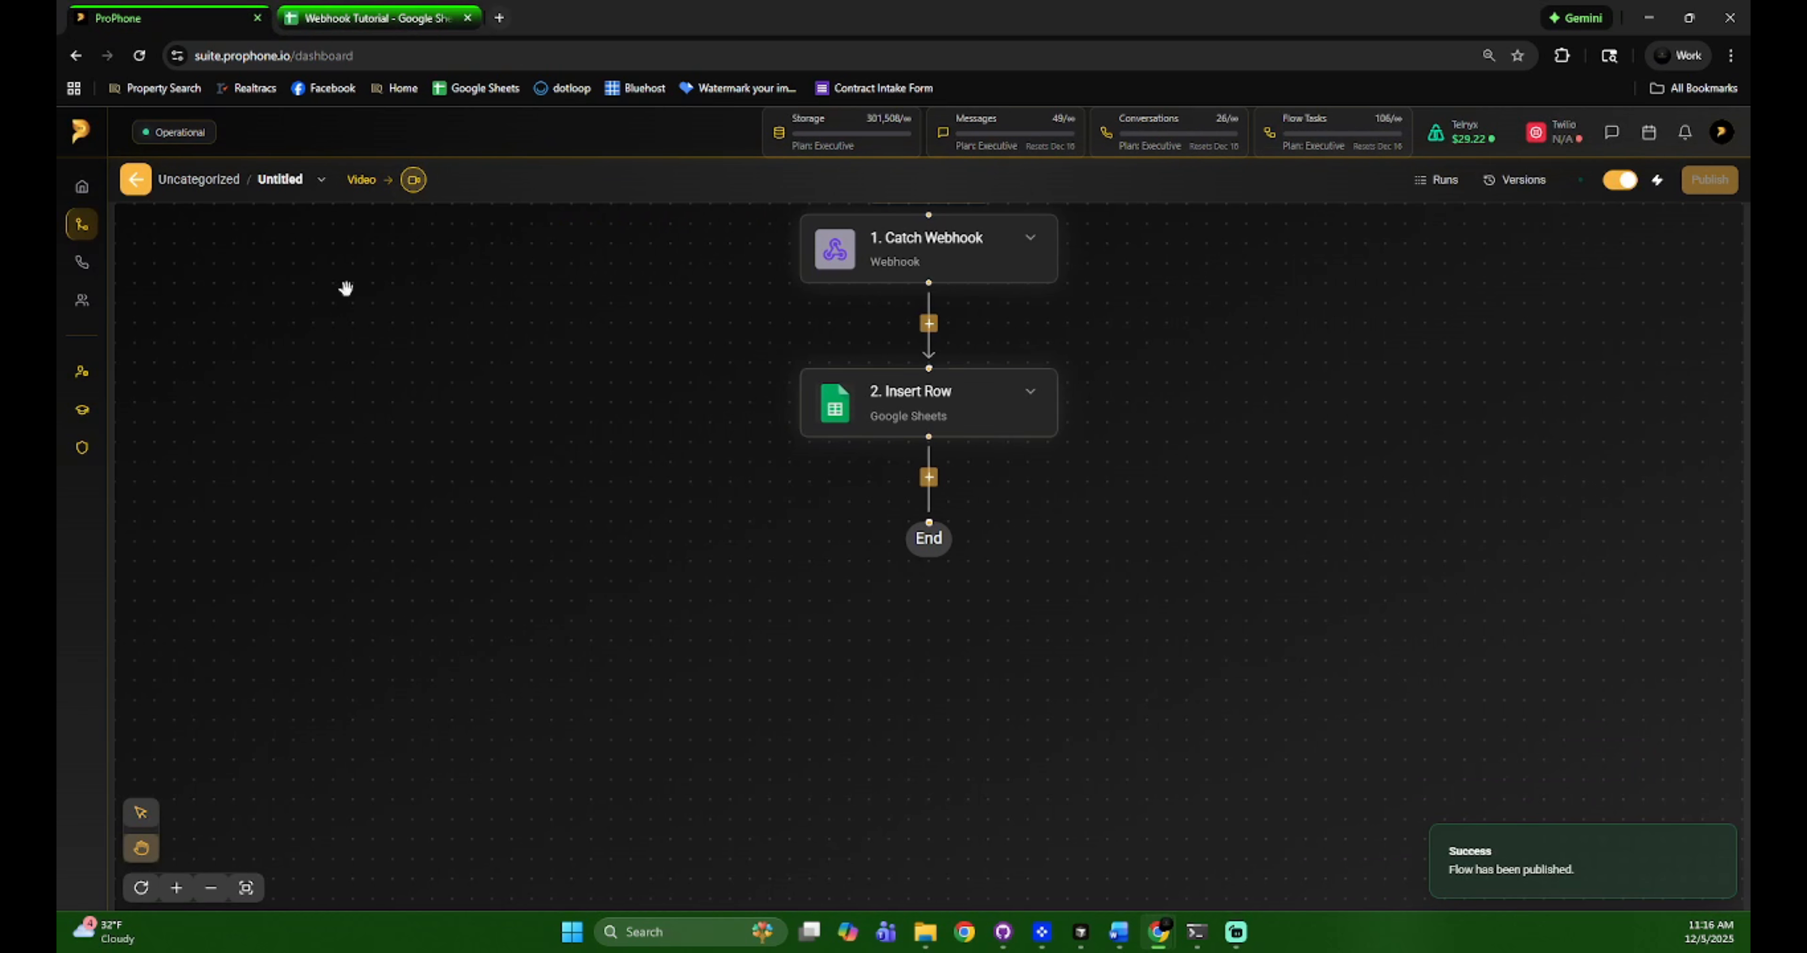
click(321, 180)
click(325, 210)
text(Journey Test)
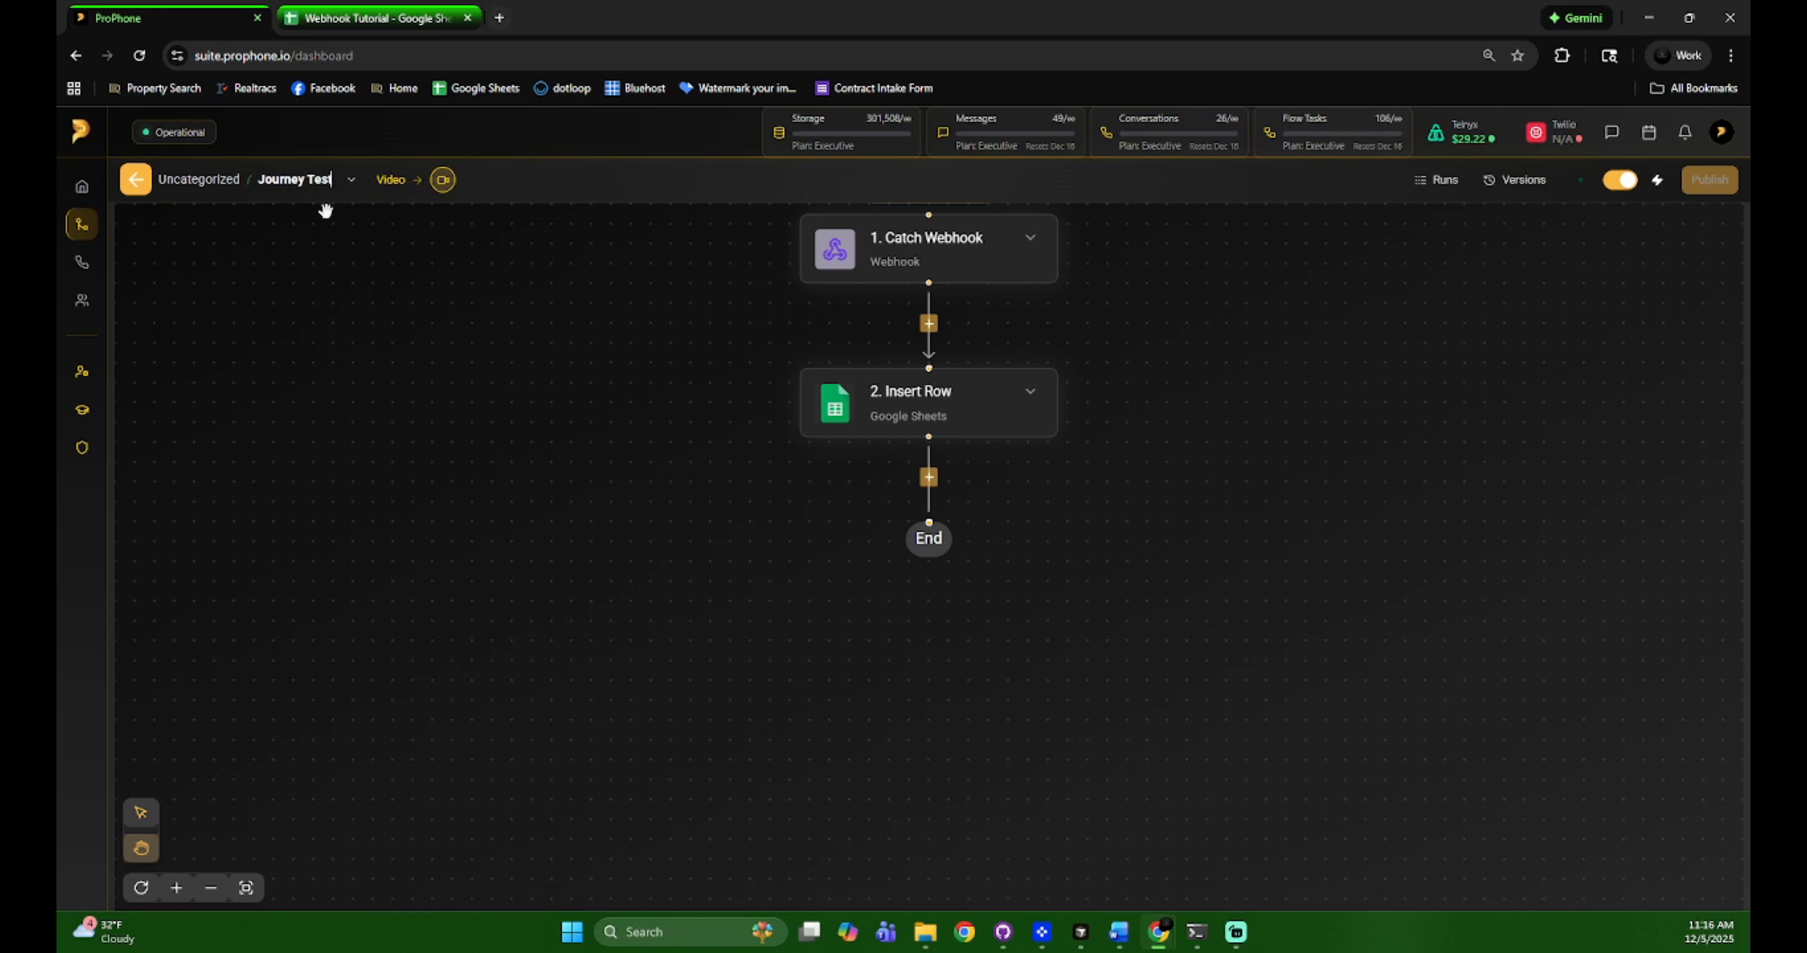
Confirm the flow name 'Journey Test' and go to the CRM Journeys list
key(Return)
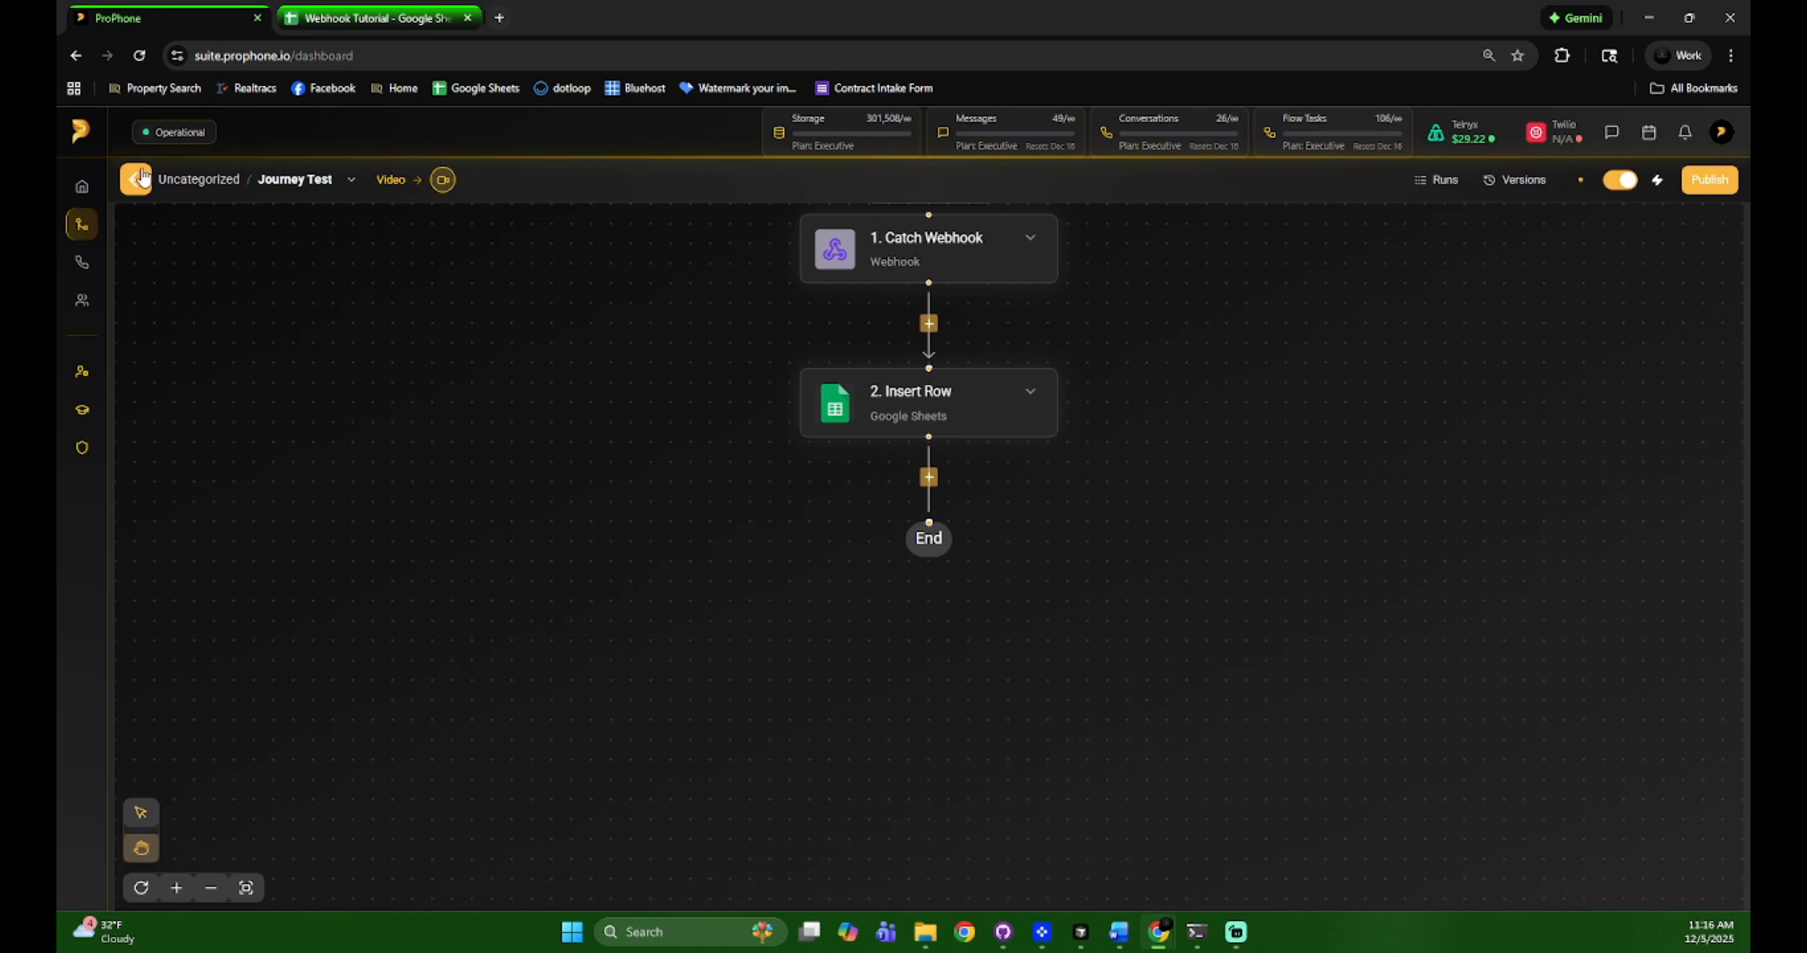
click(140, 175)
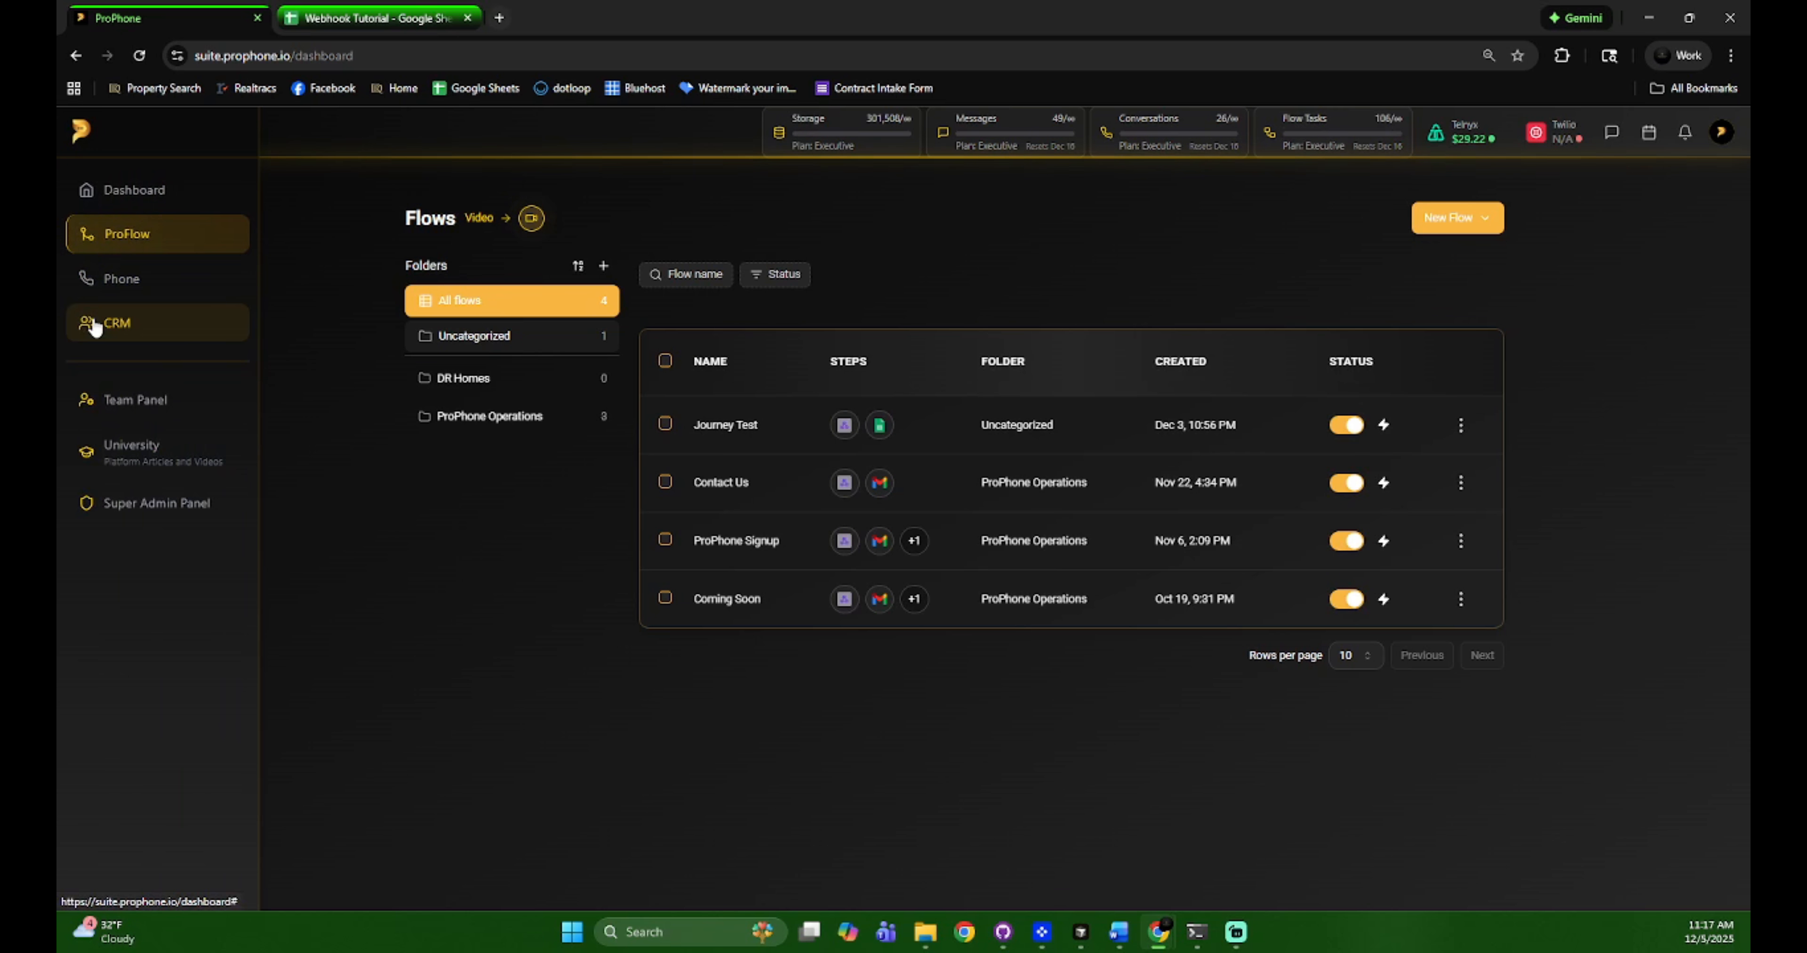
click(95, 325)
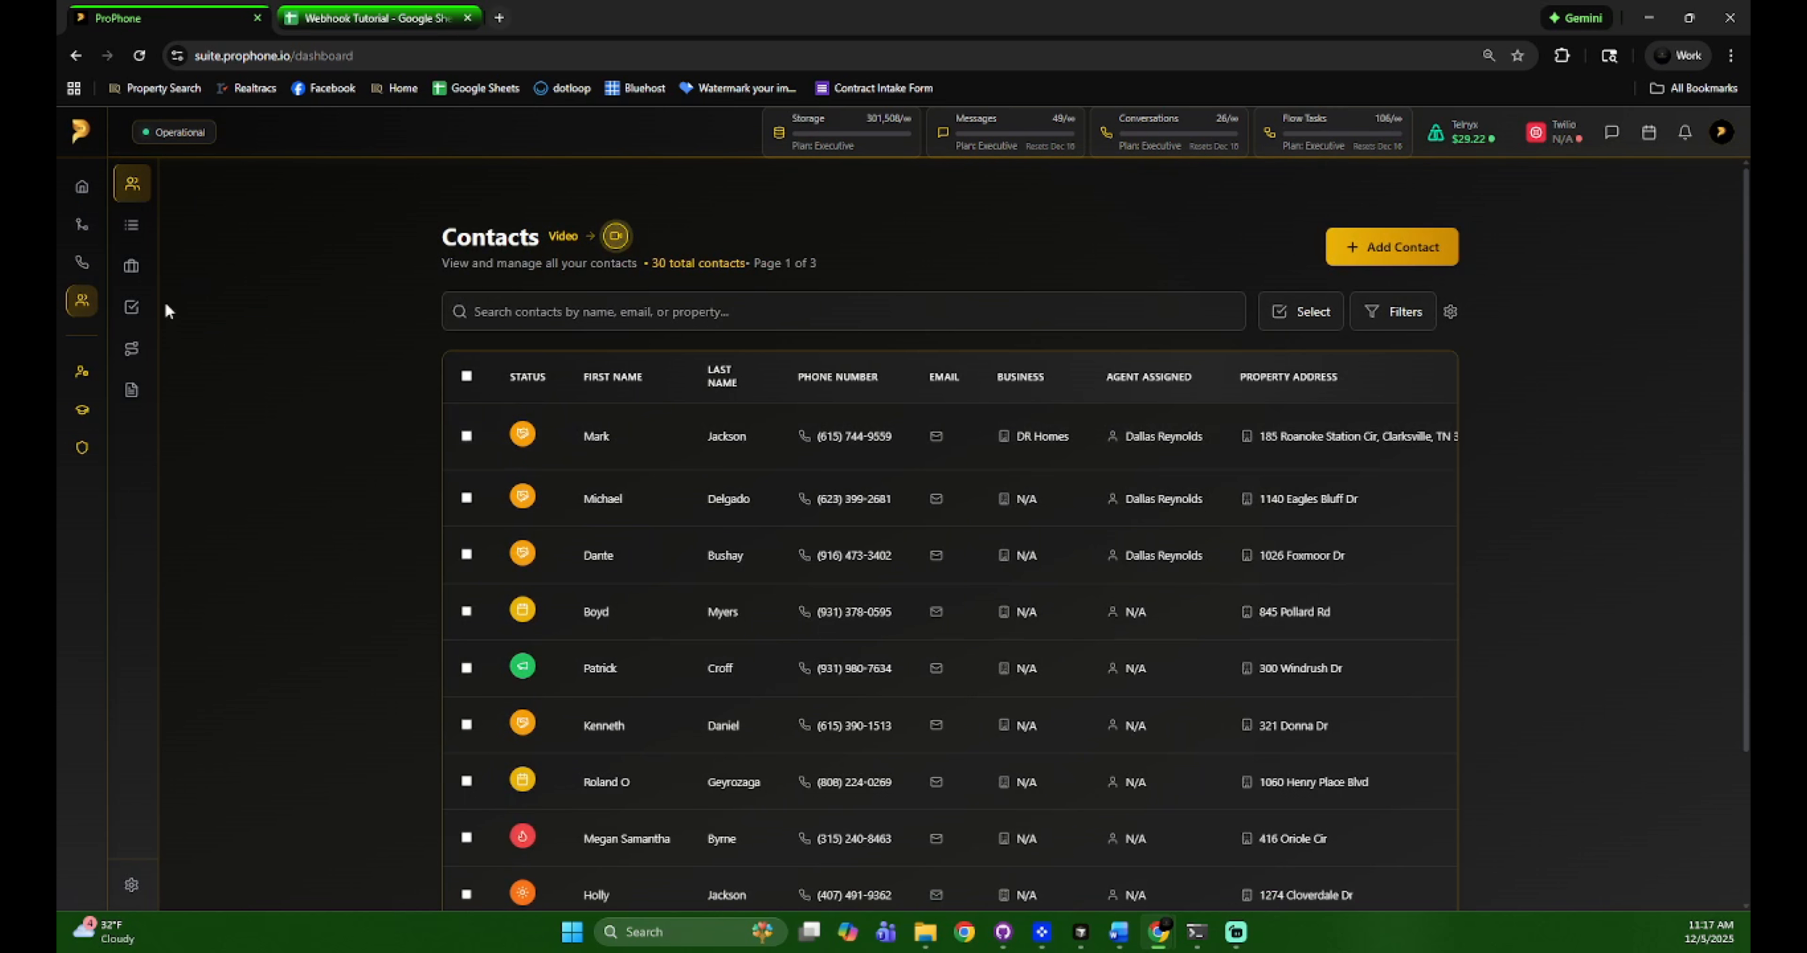
click(176, 350)
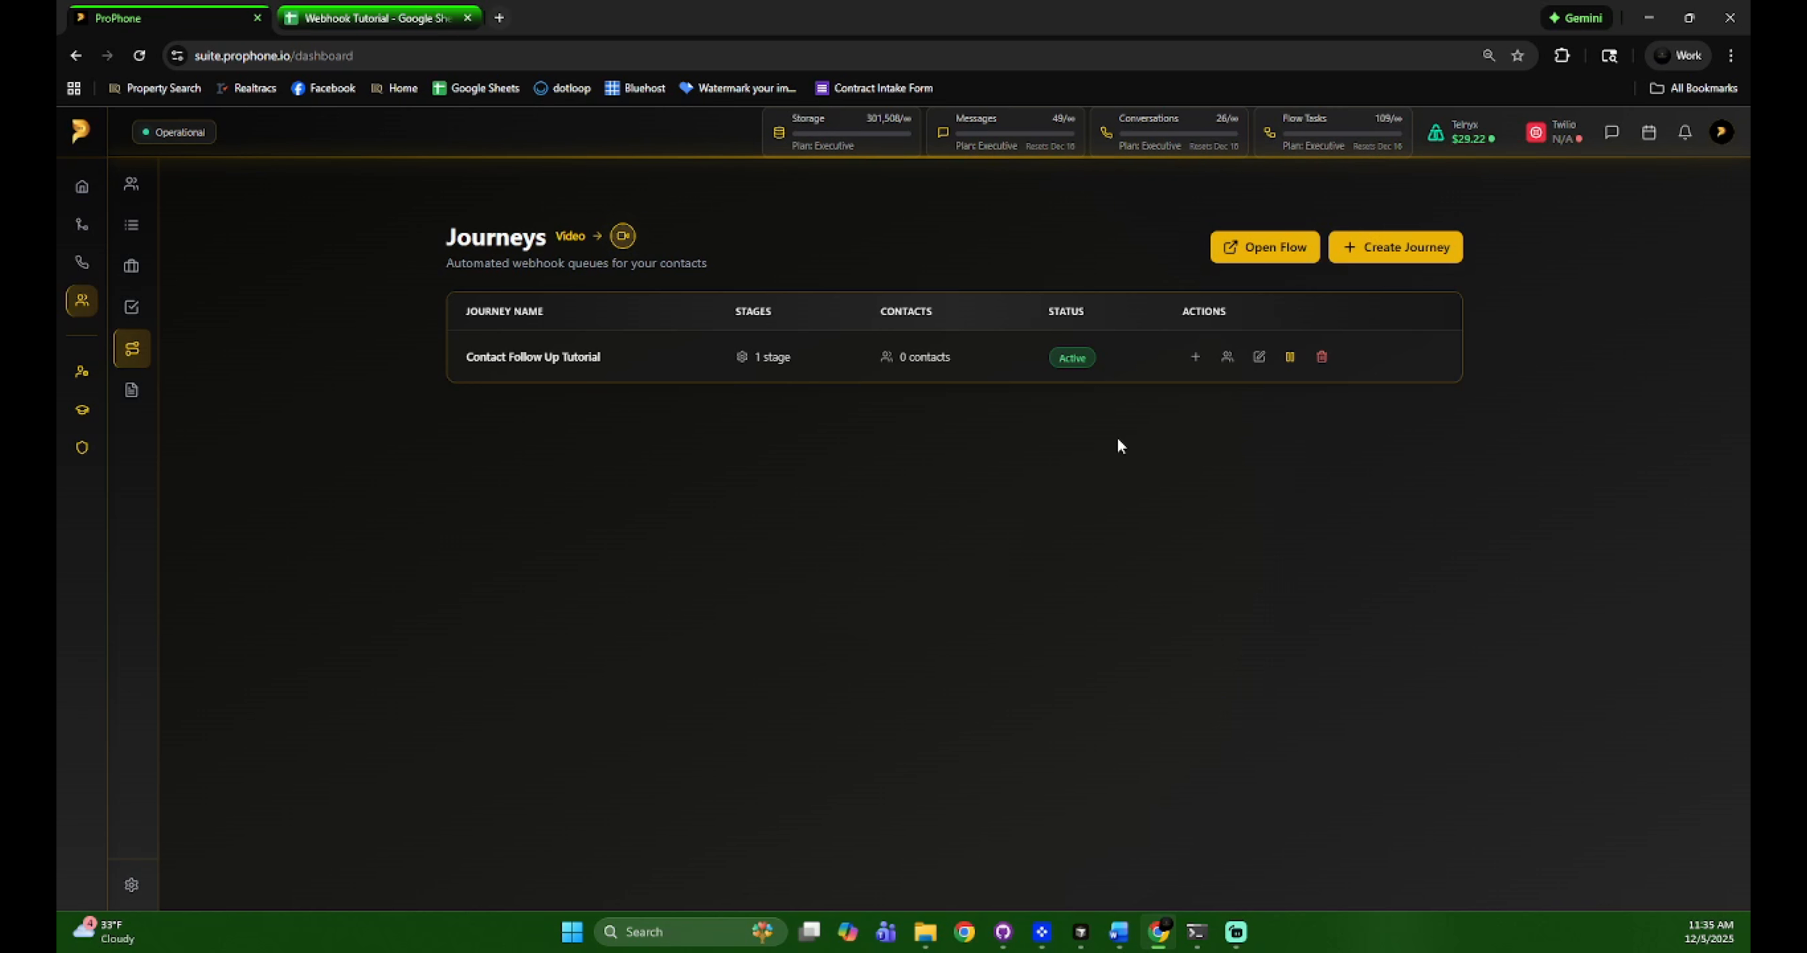
Select the top four contacts and bulk-assign them to the Contact Follow Up Tutorial journey
click(132, 183)
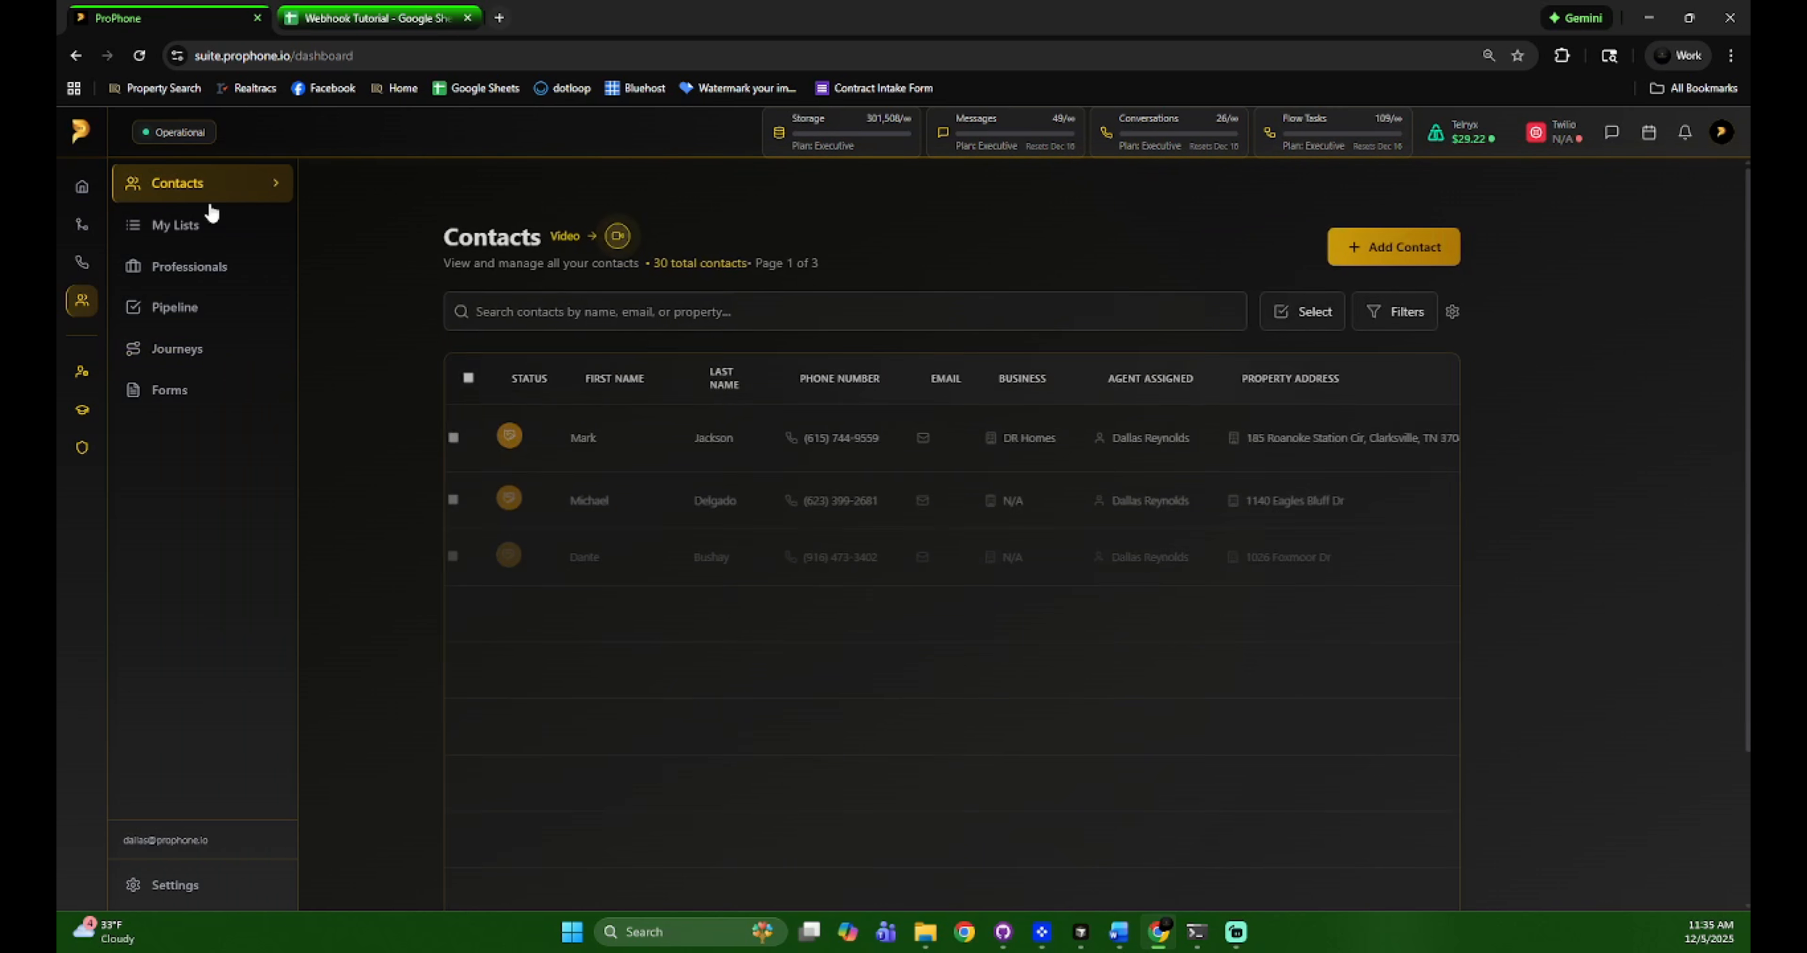
click(467, 436)
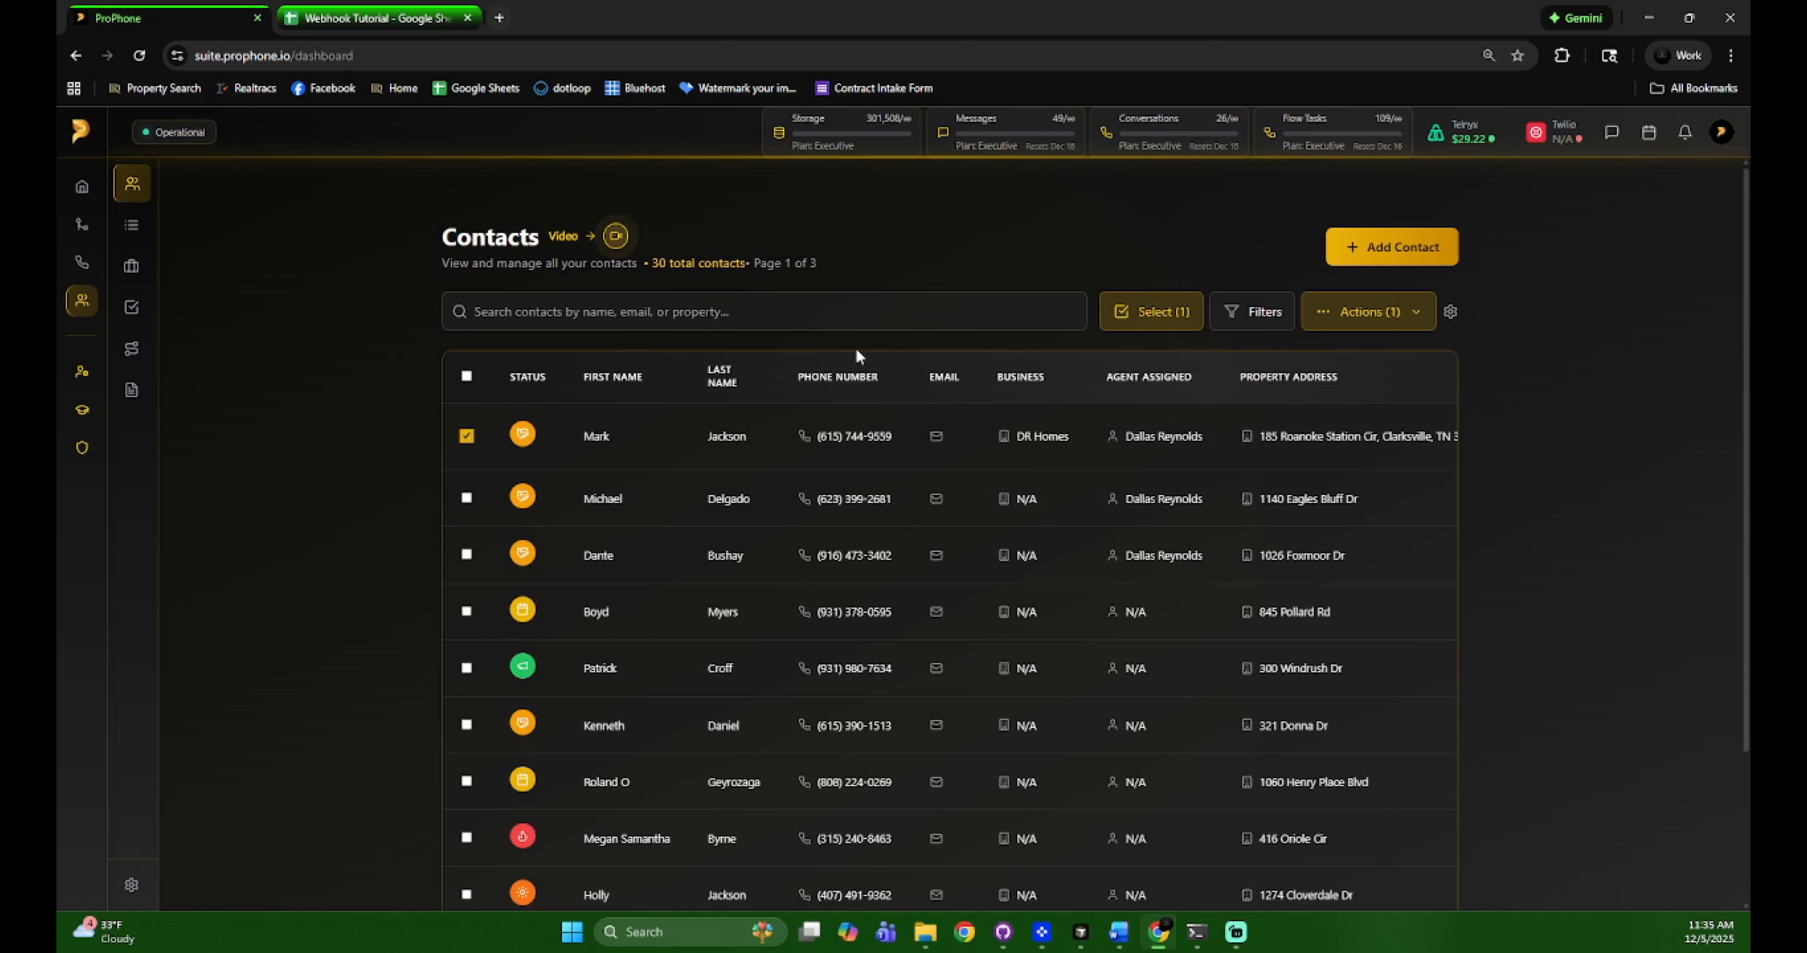
click(466, 498)
click(466, 555)
click(466, 612)
click(1385, 308)
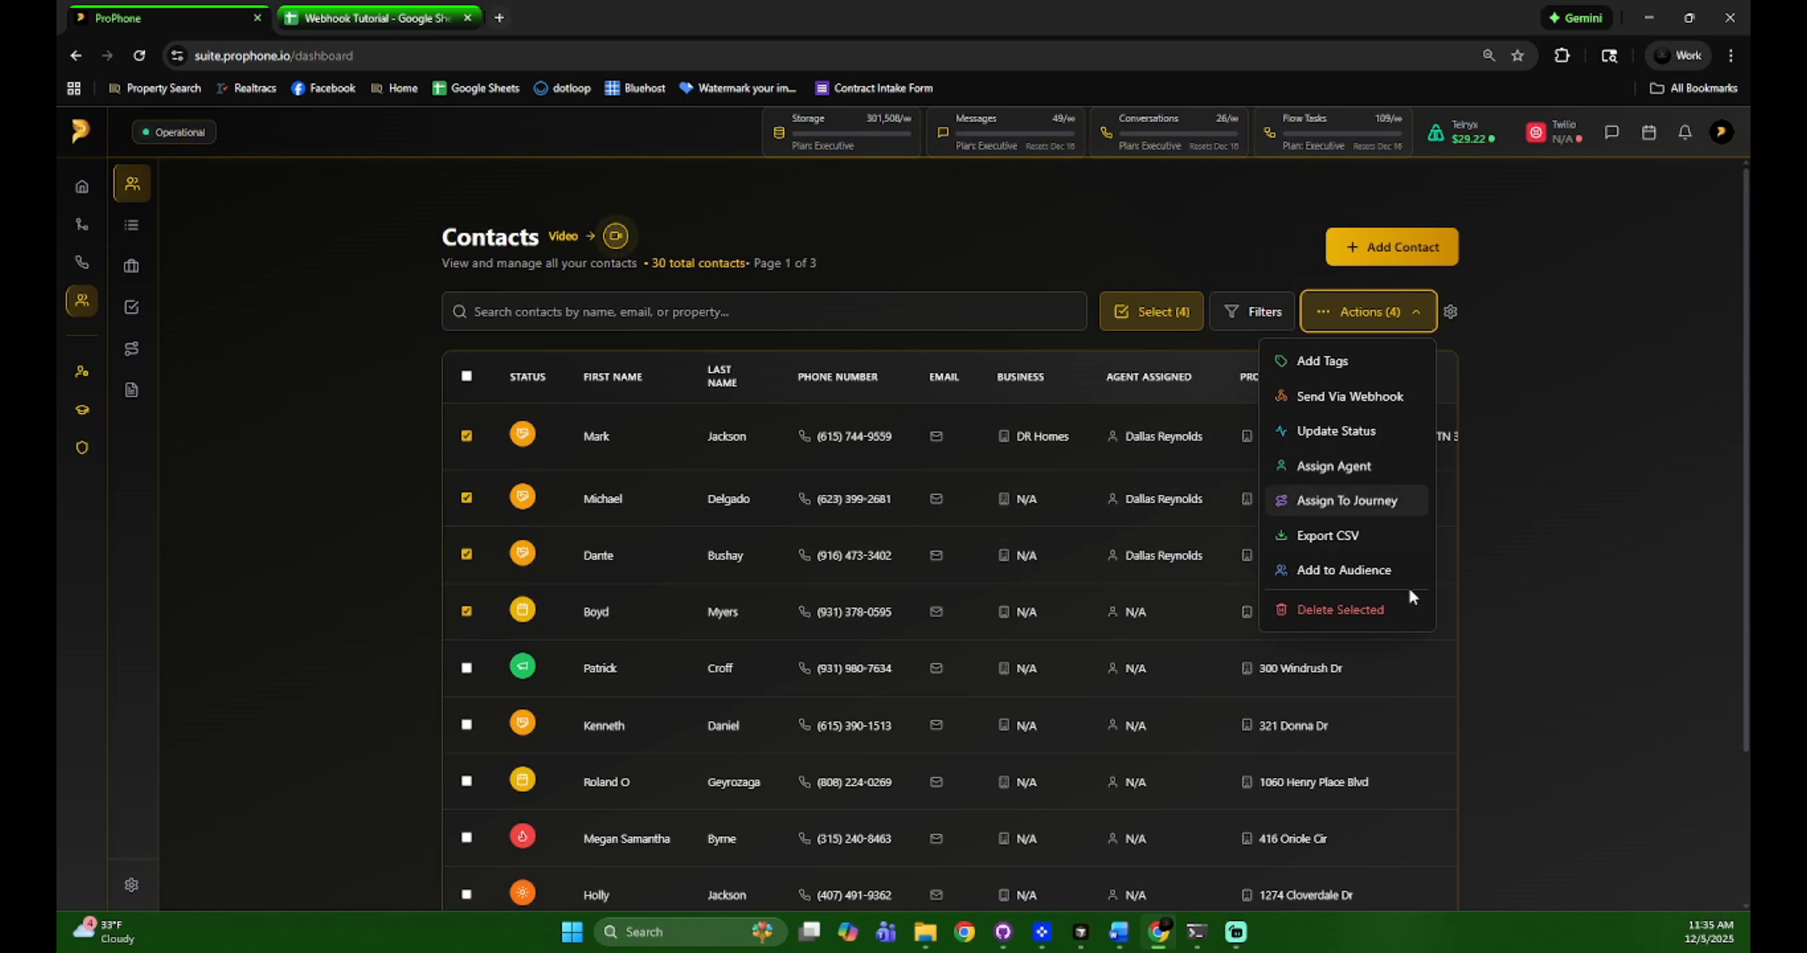
click(1343, 501)
click(945, 563)
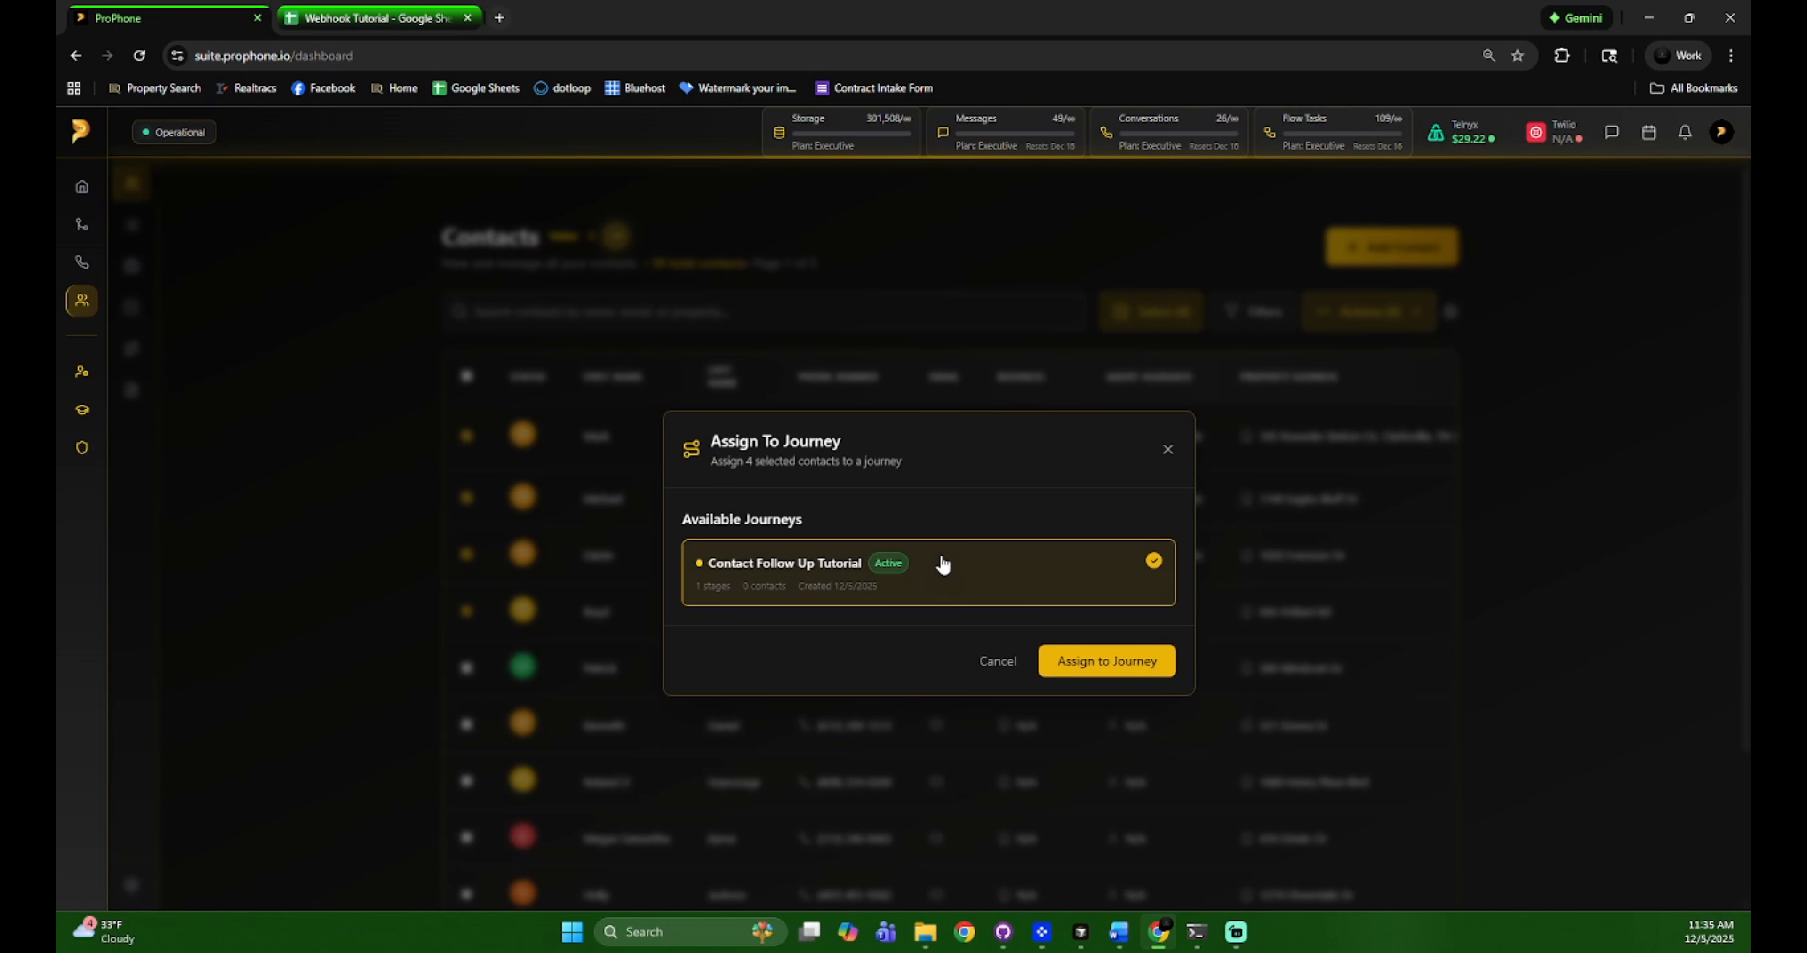
click(998, 661)
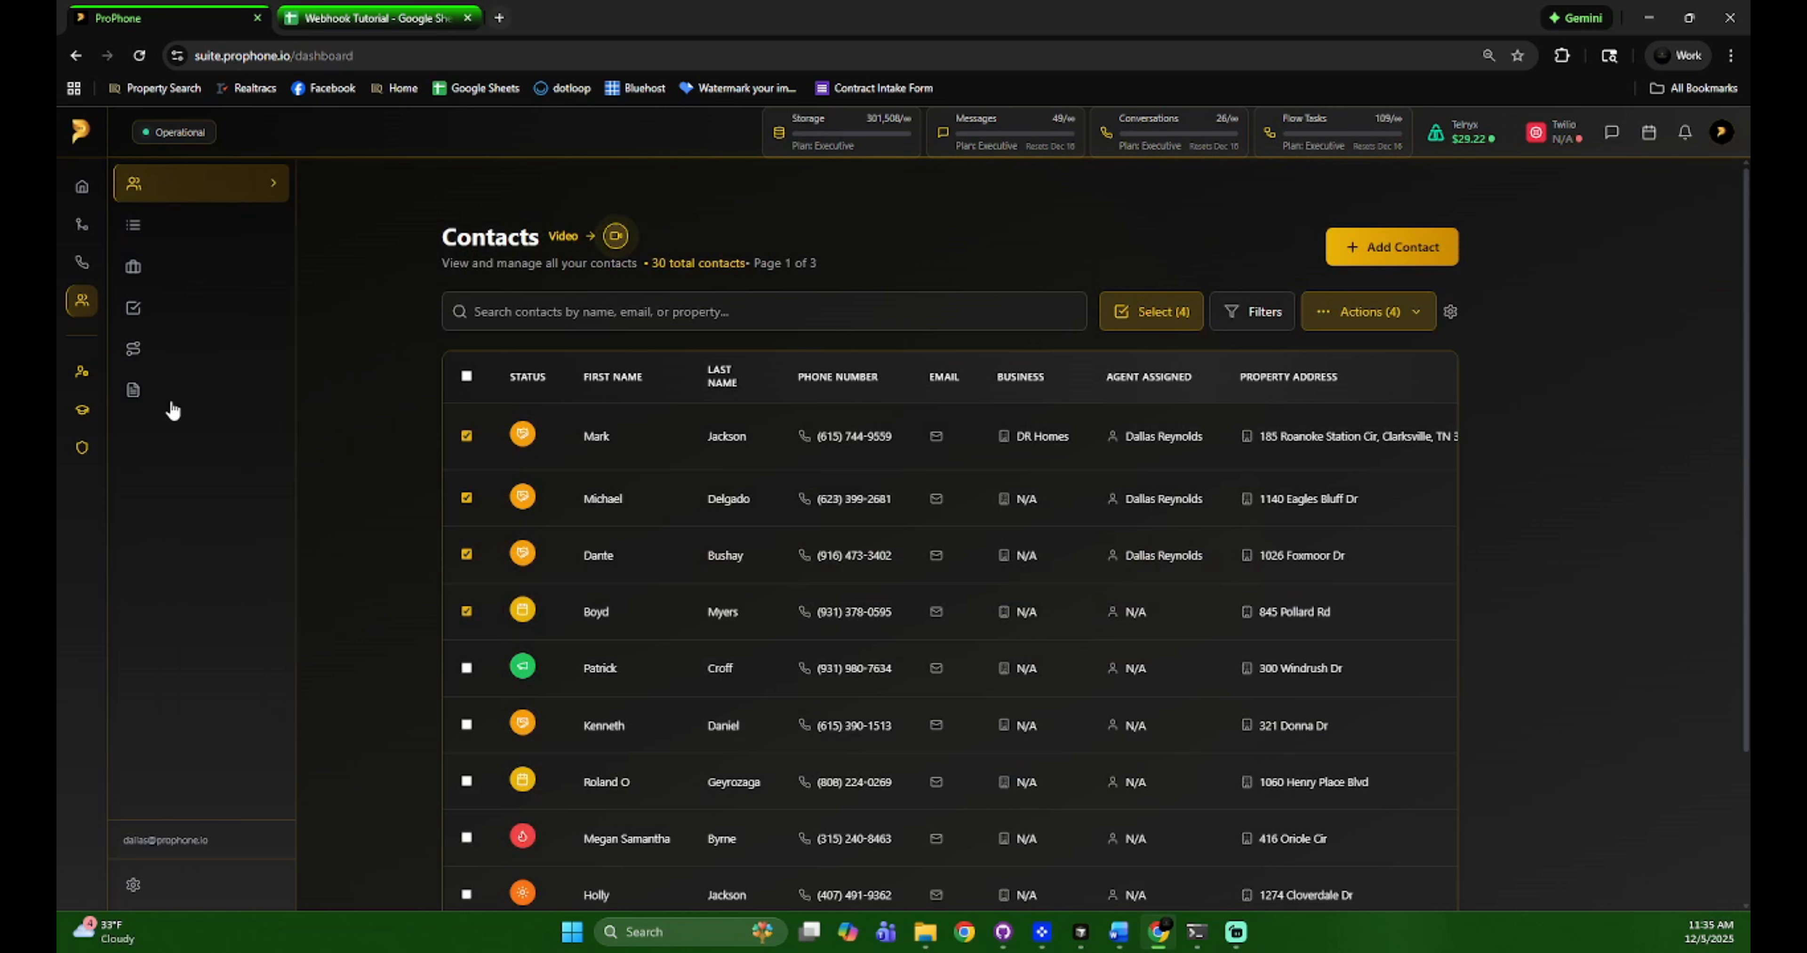
click(190, 346)
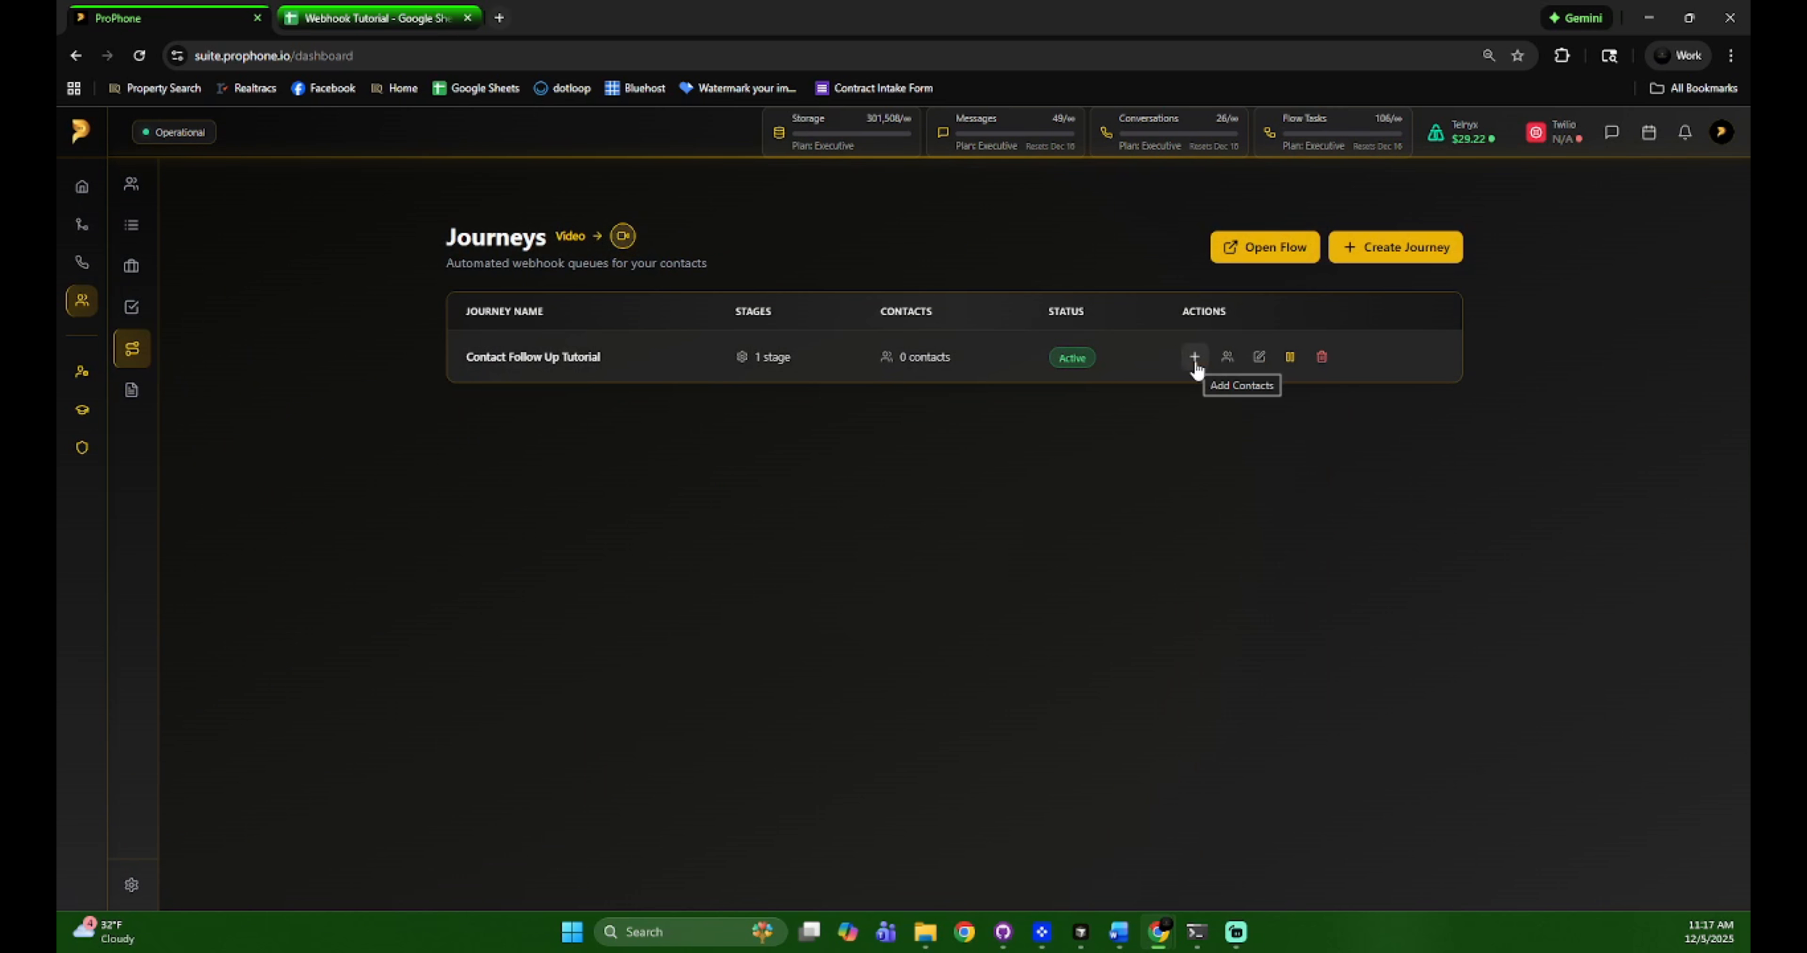
Start adding a contact to the journey, entering the contact's first name, last name and phone number
click(1195, 358)
click(833, 447)
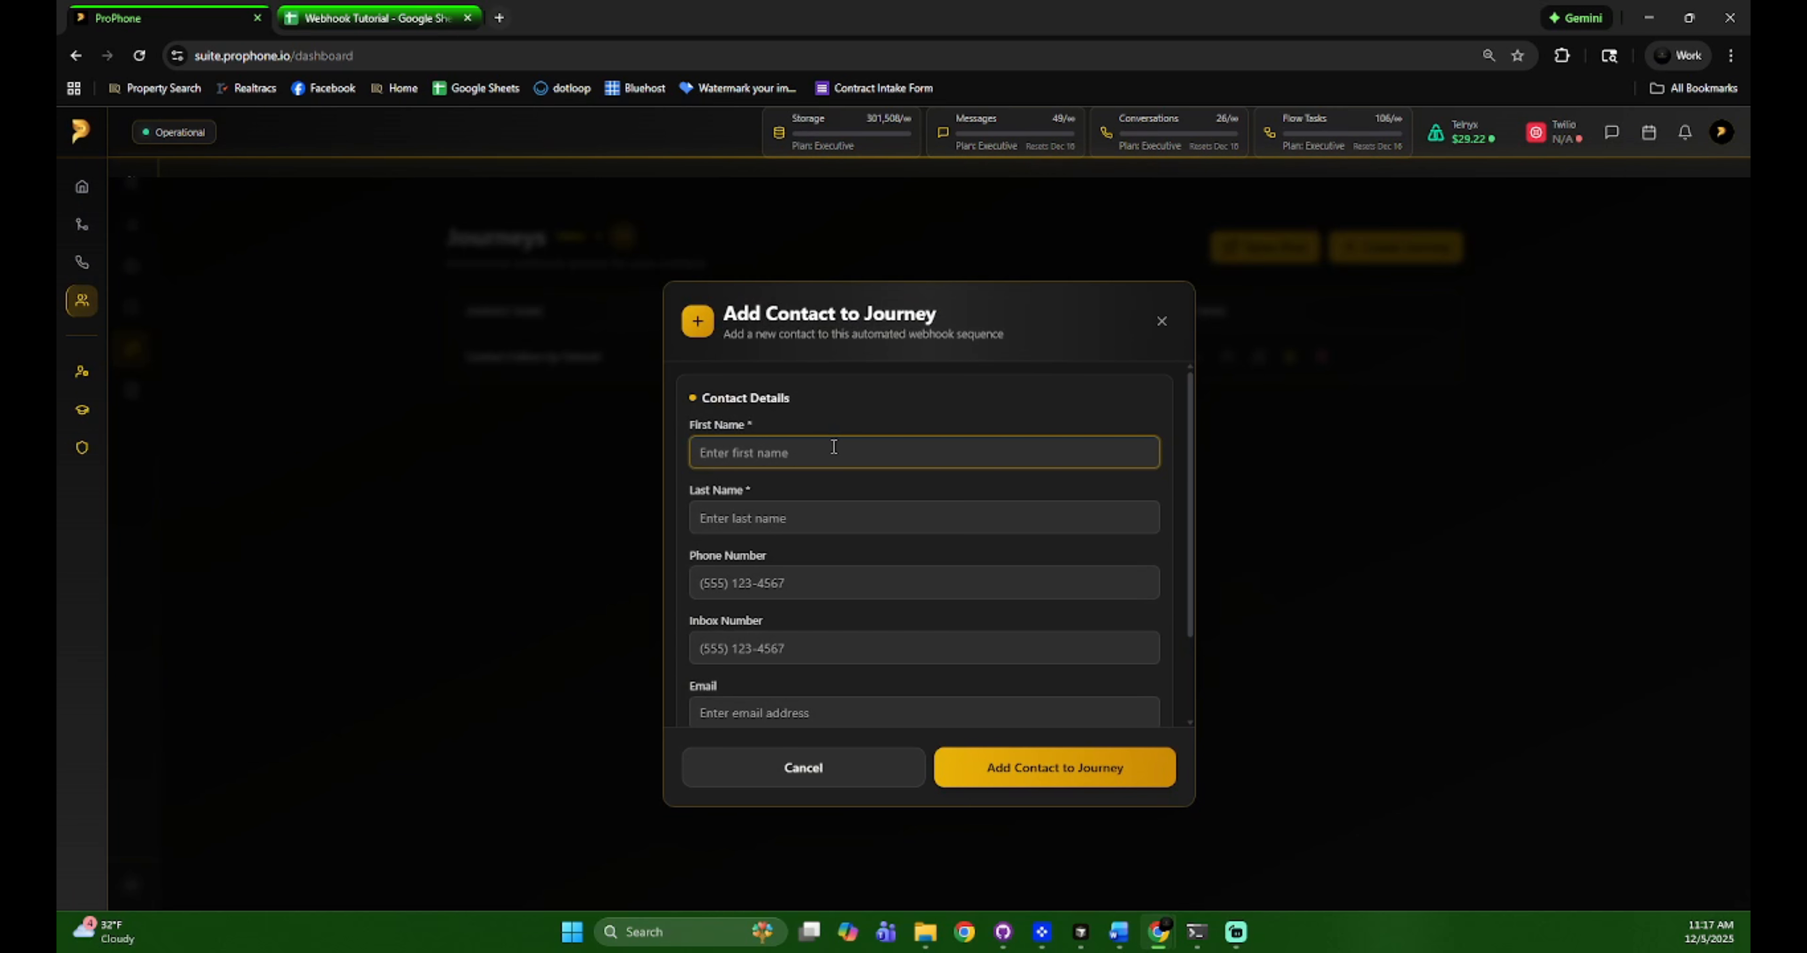
key(Tab)
key(Tab)
text(44992)
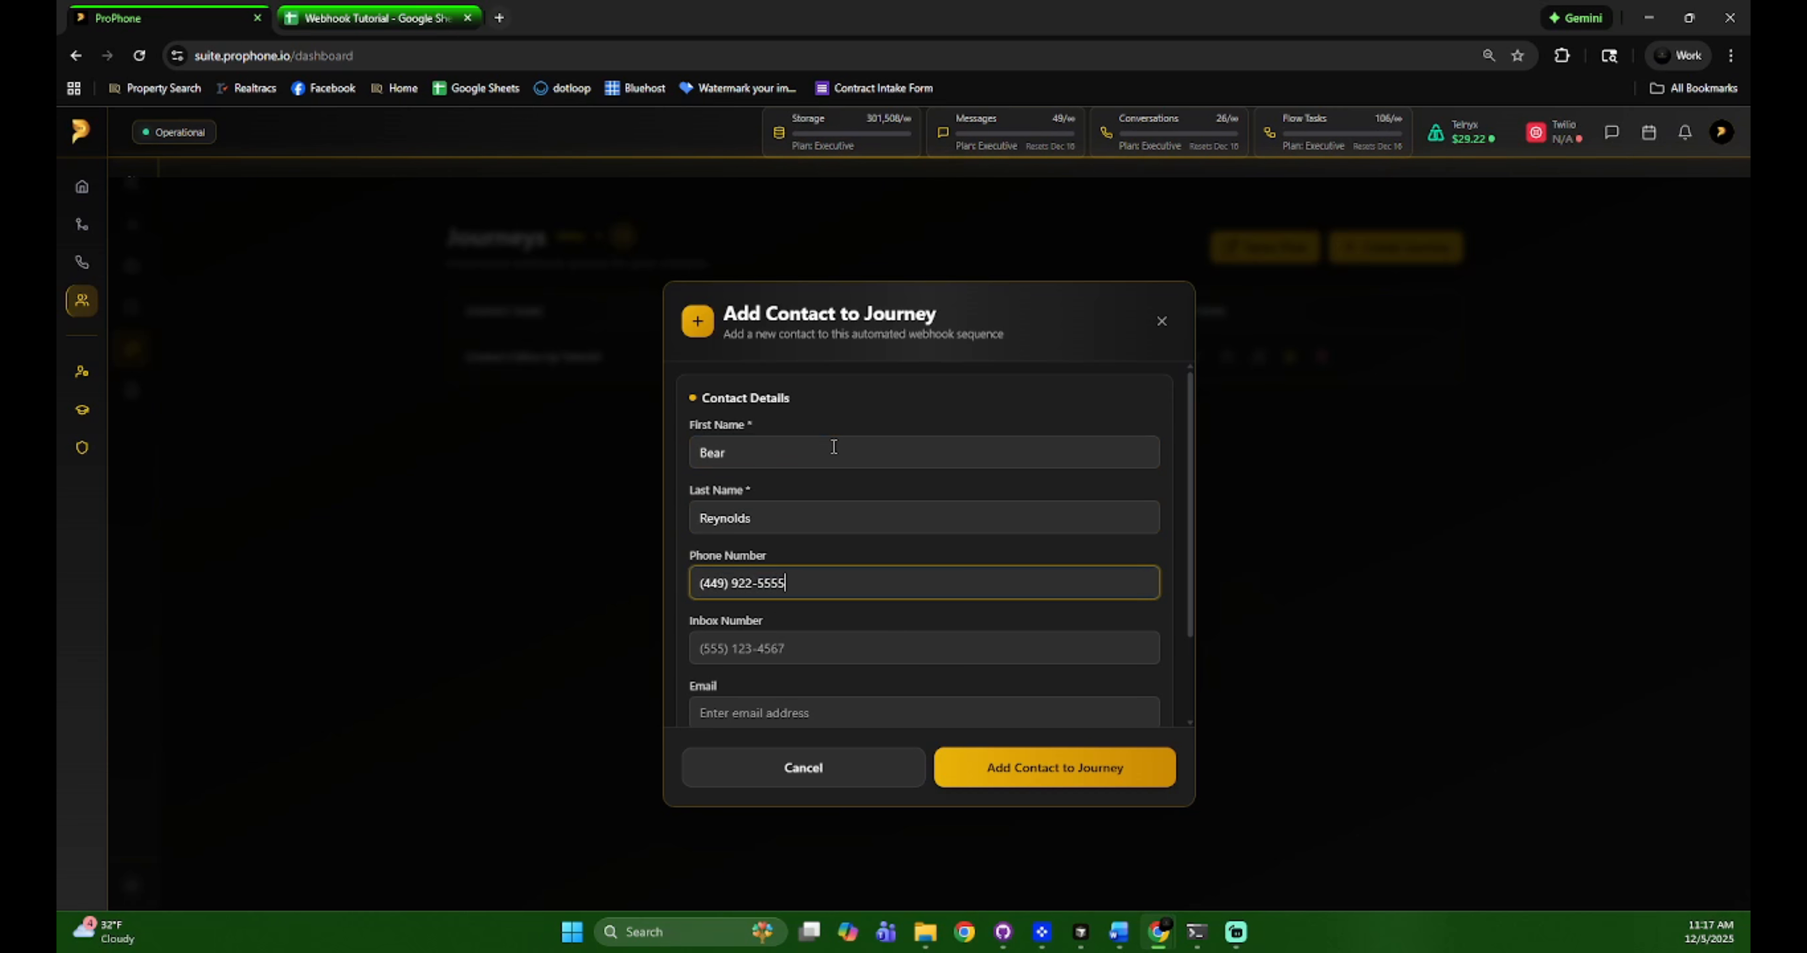
key(Tab)
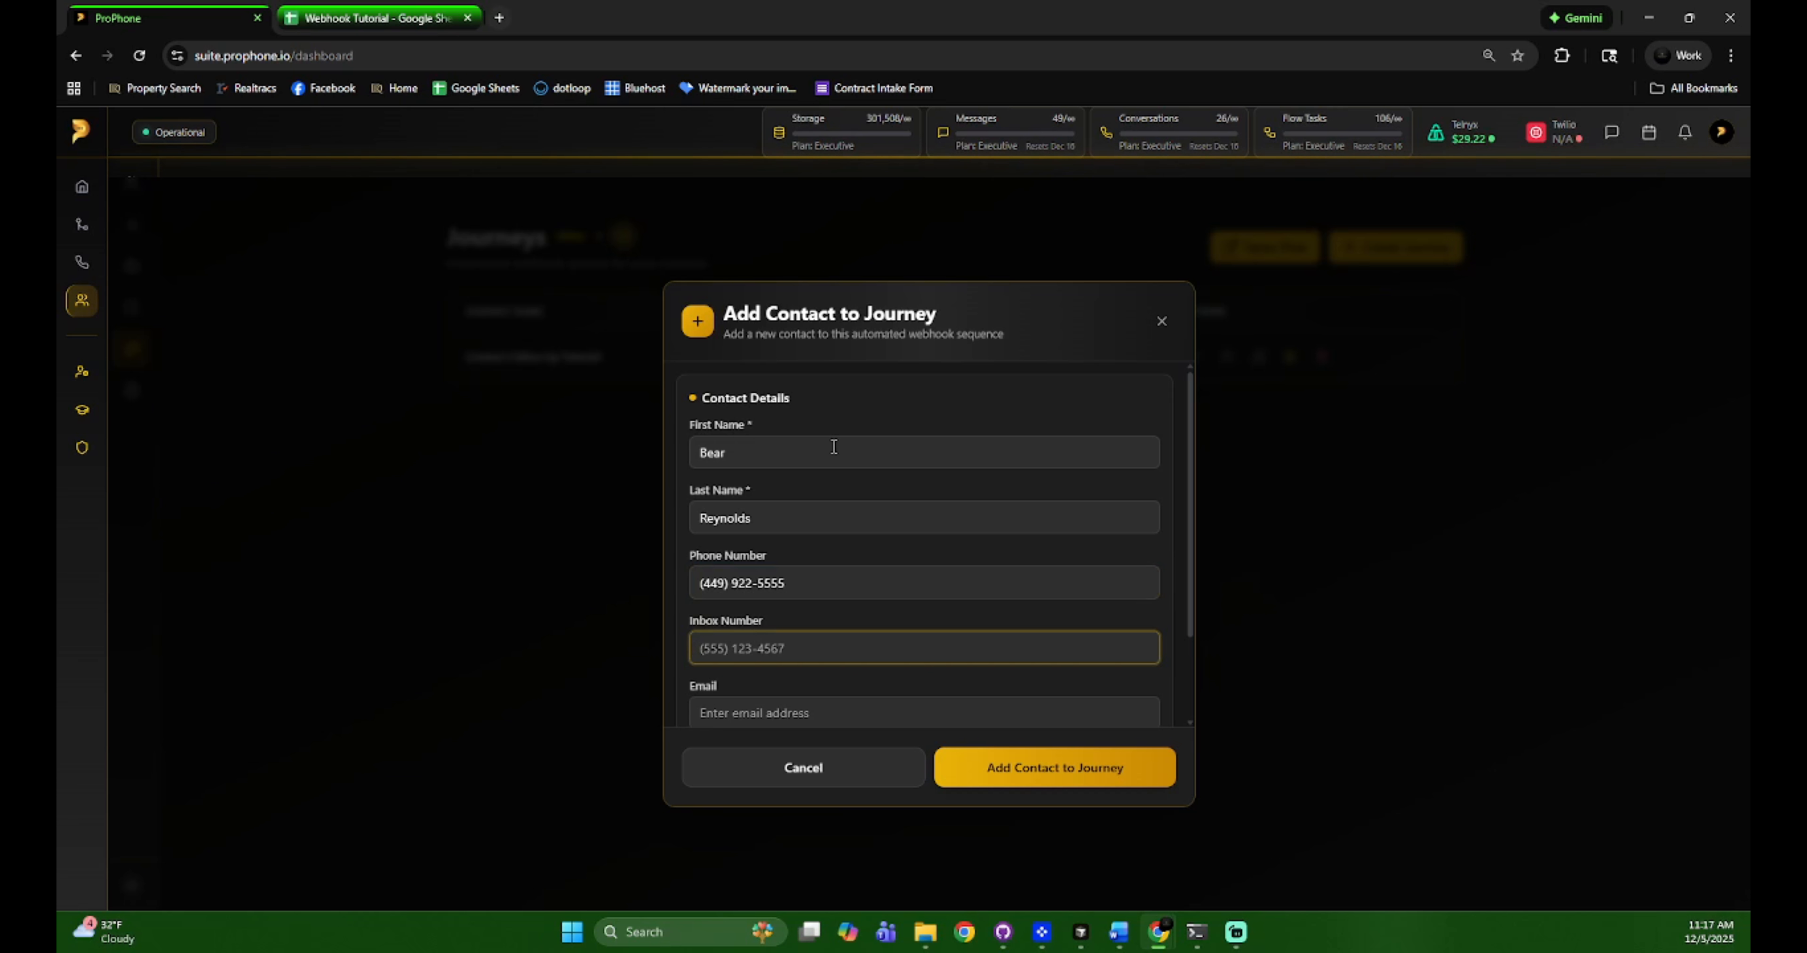
Fill in the contact's inbox number and email, and choose the suggested property address
scroll(843, 598, down, 1)
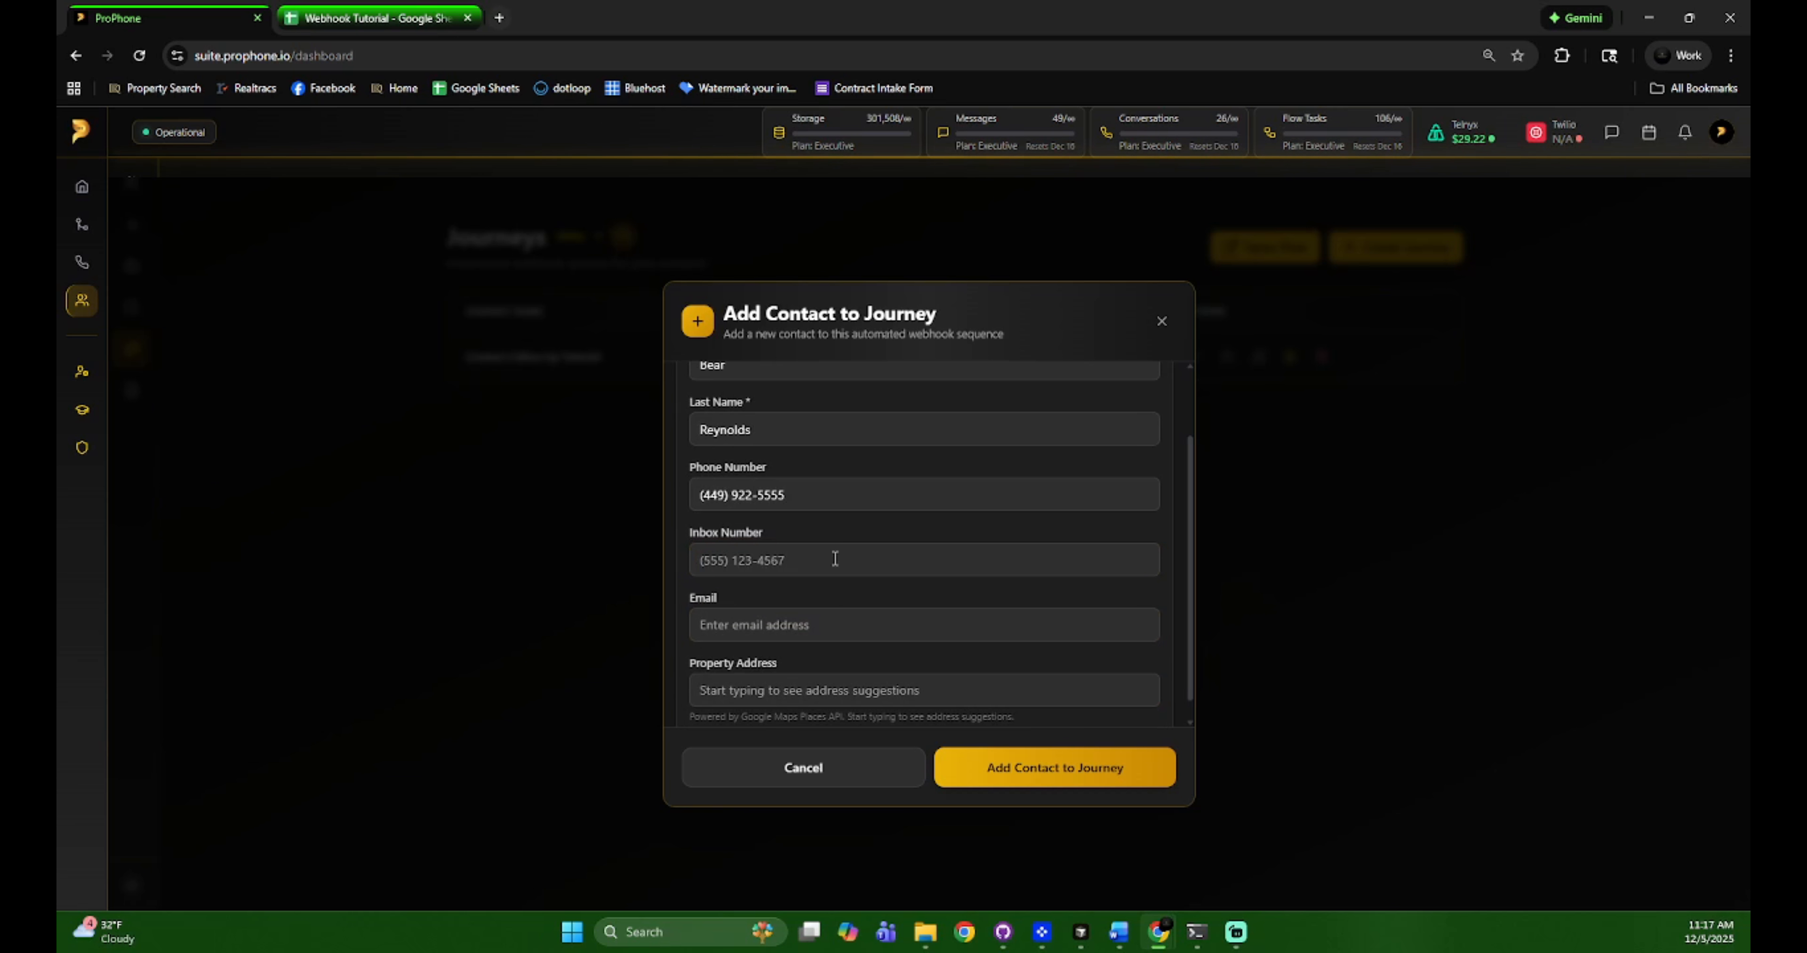
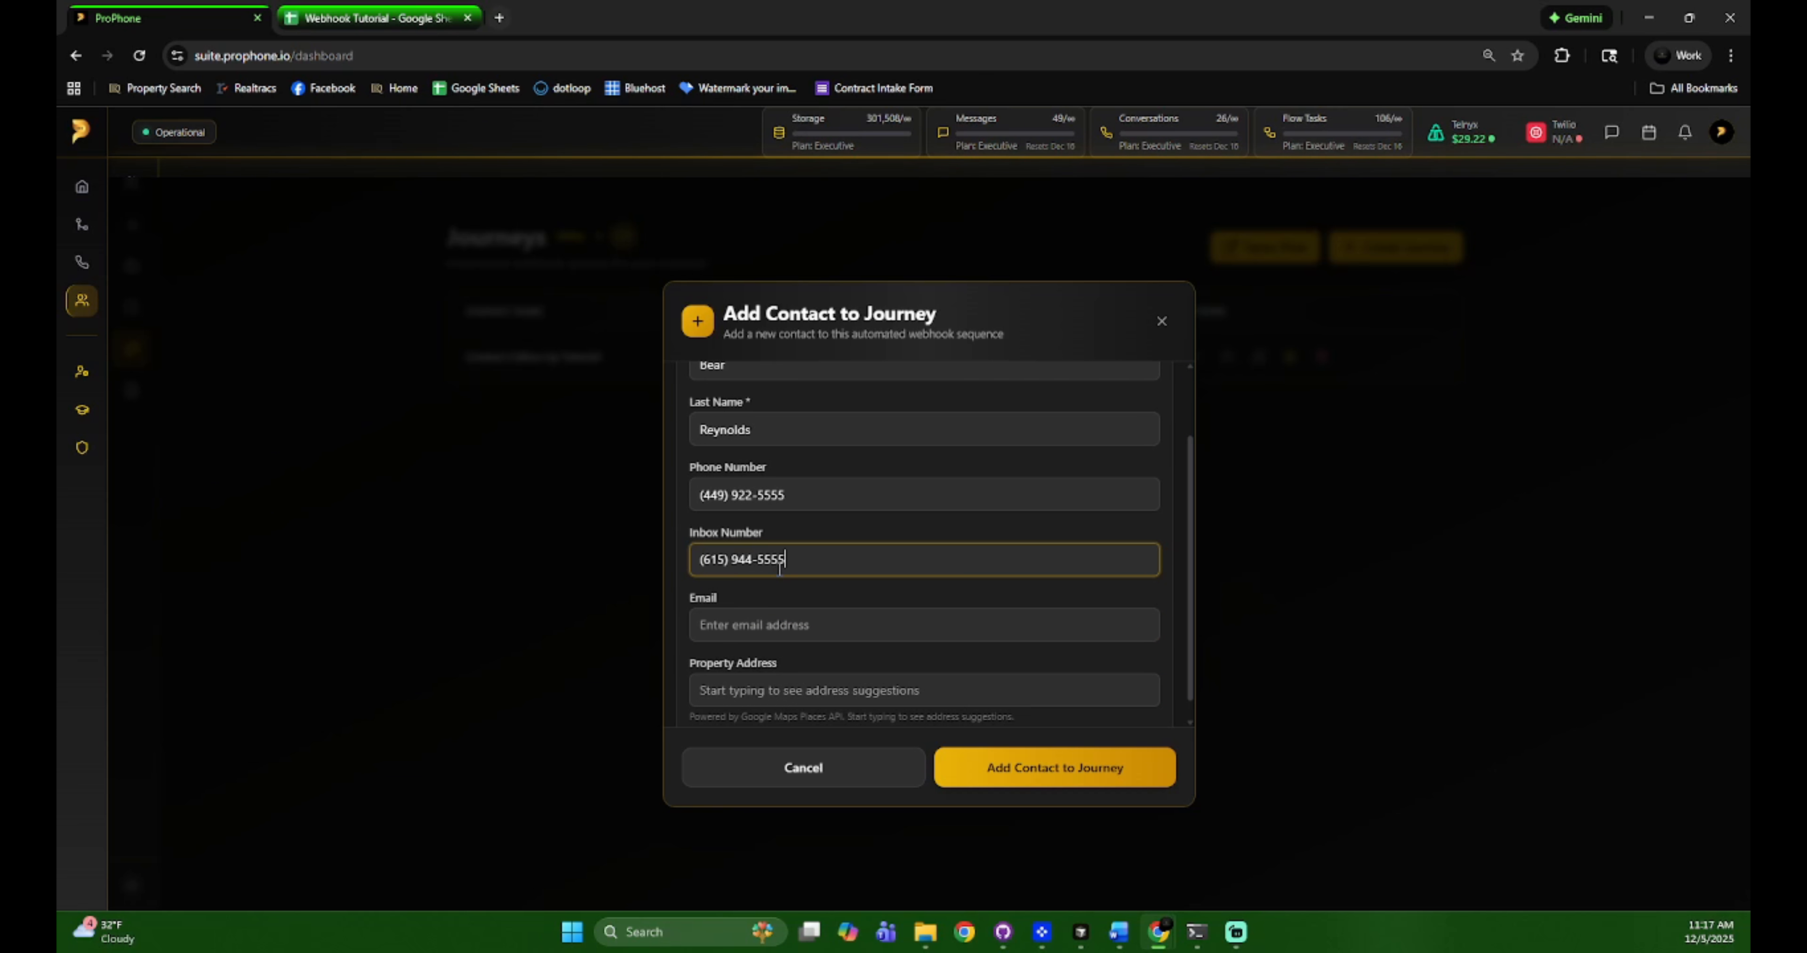
click(781, 615)
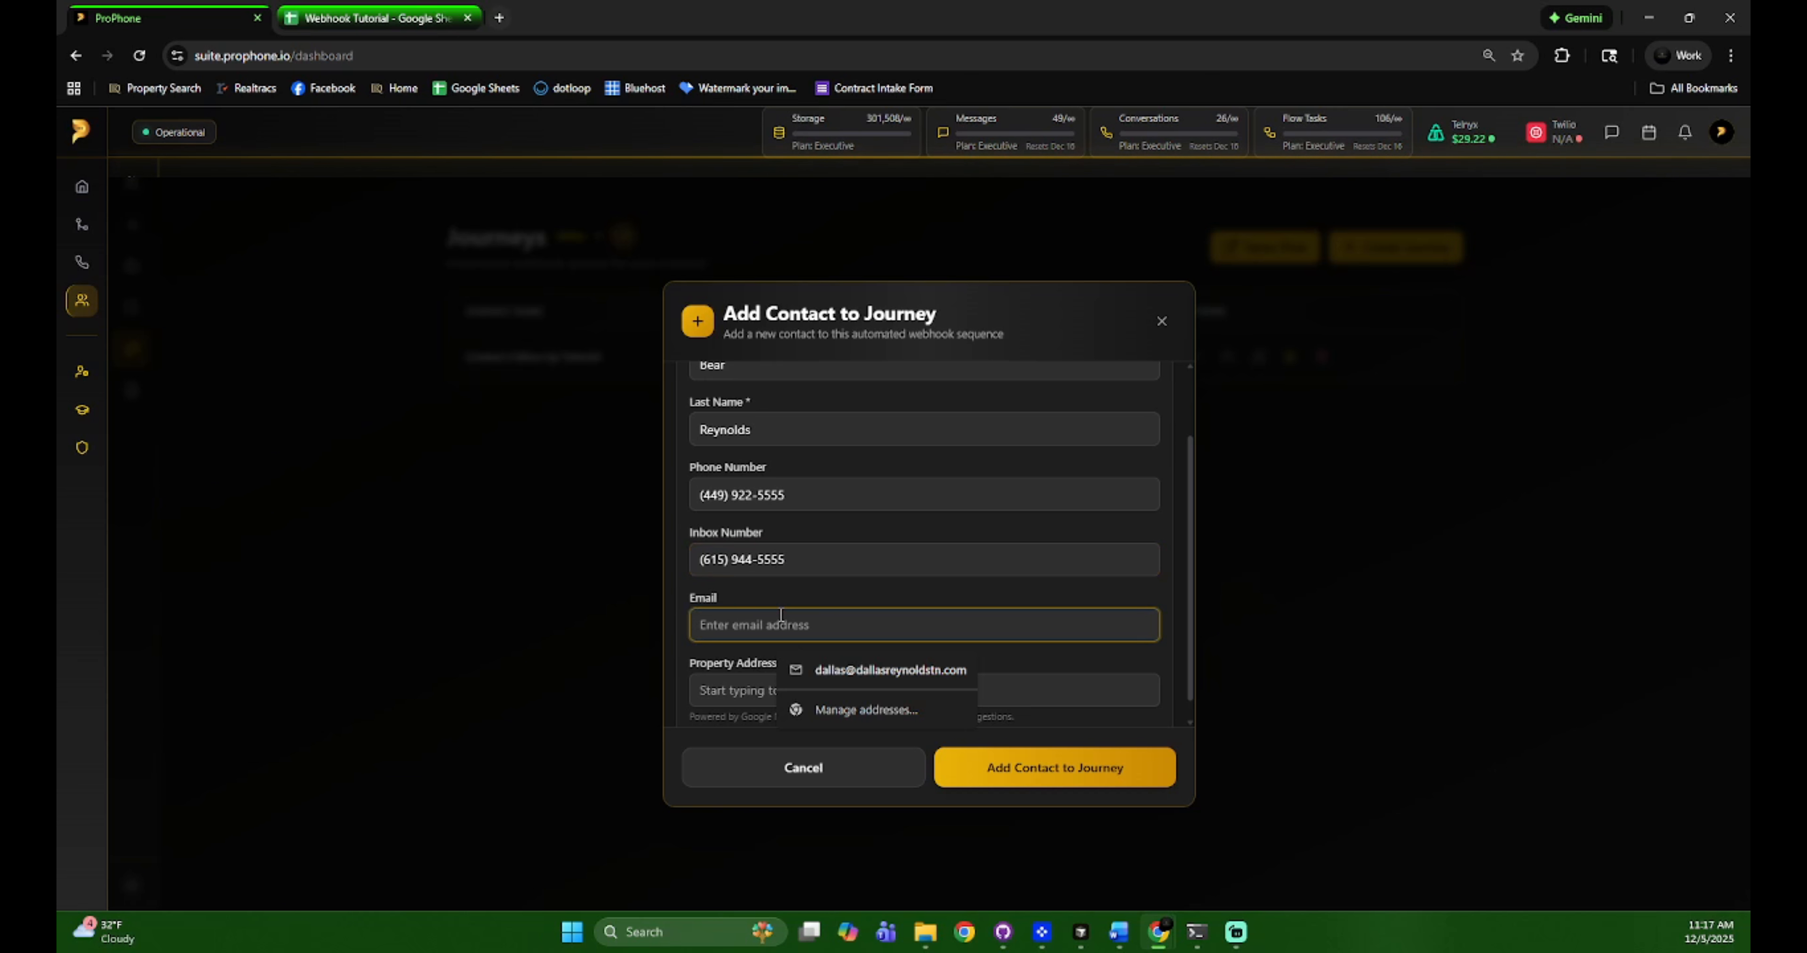
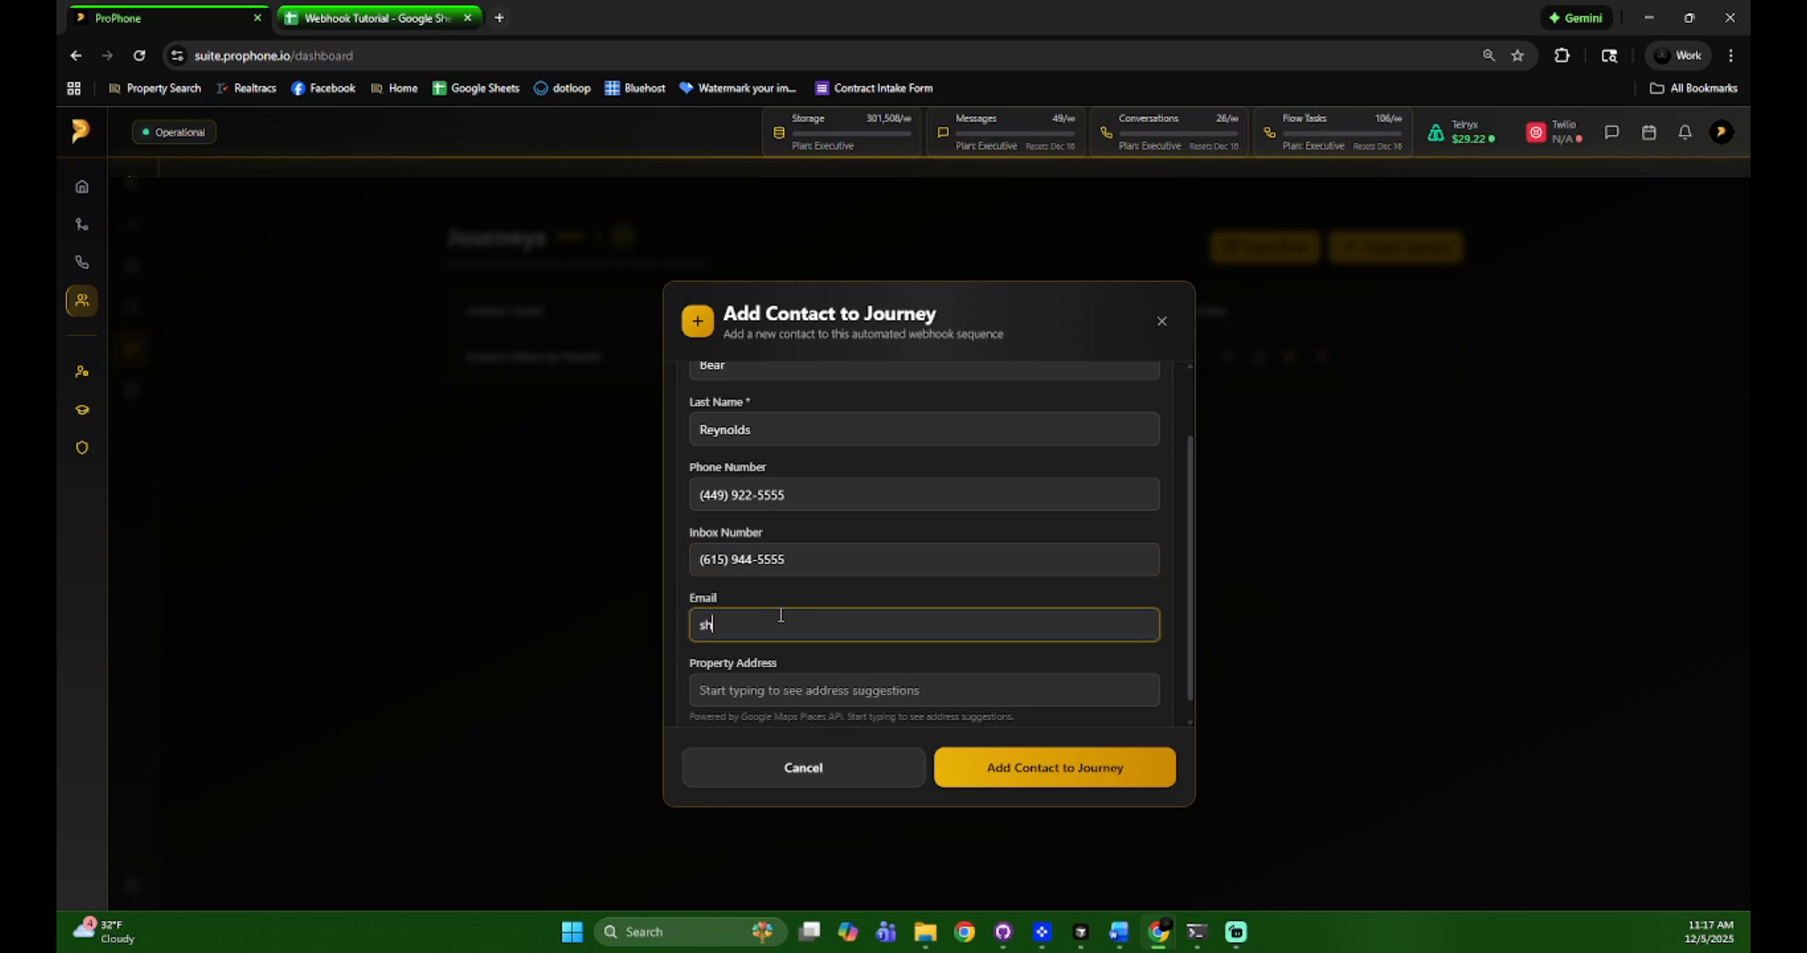
key(Tab)
text(555)
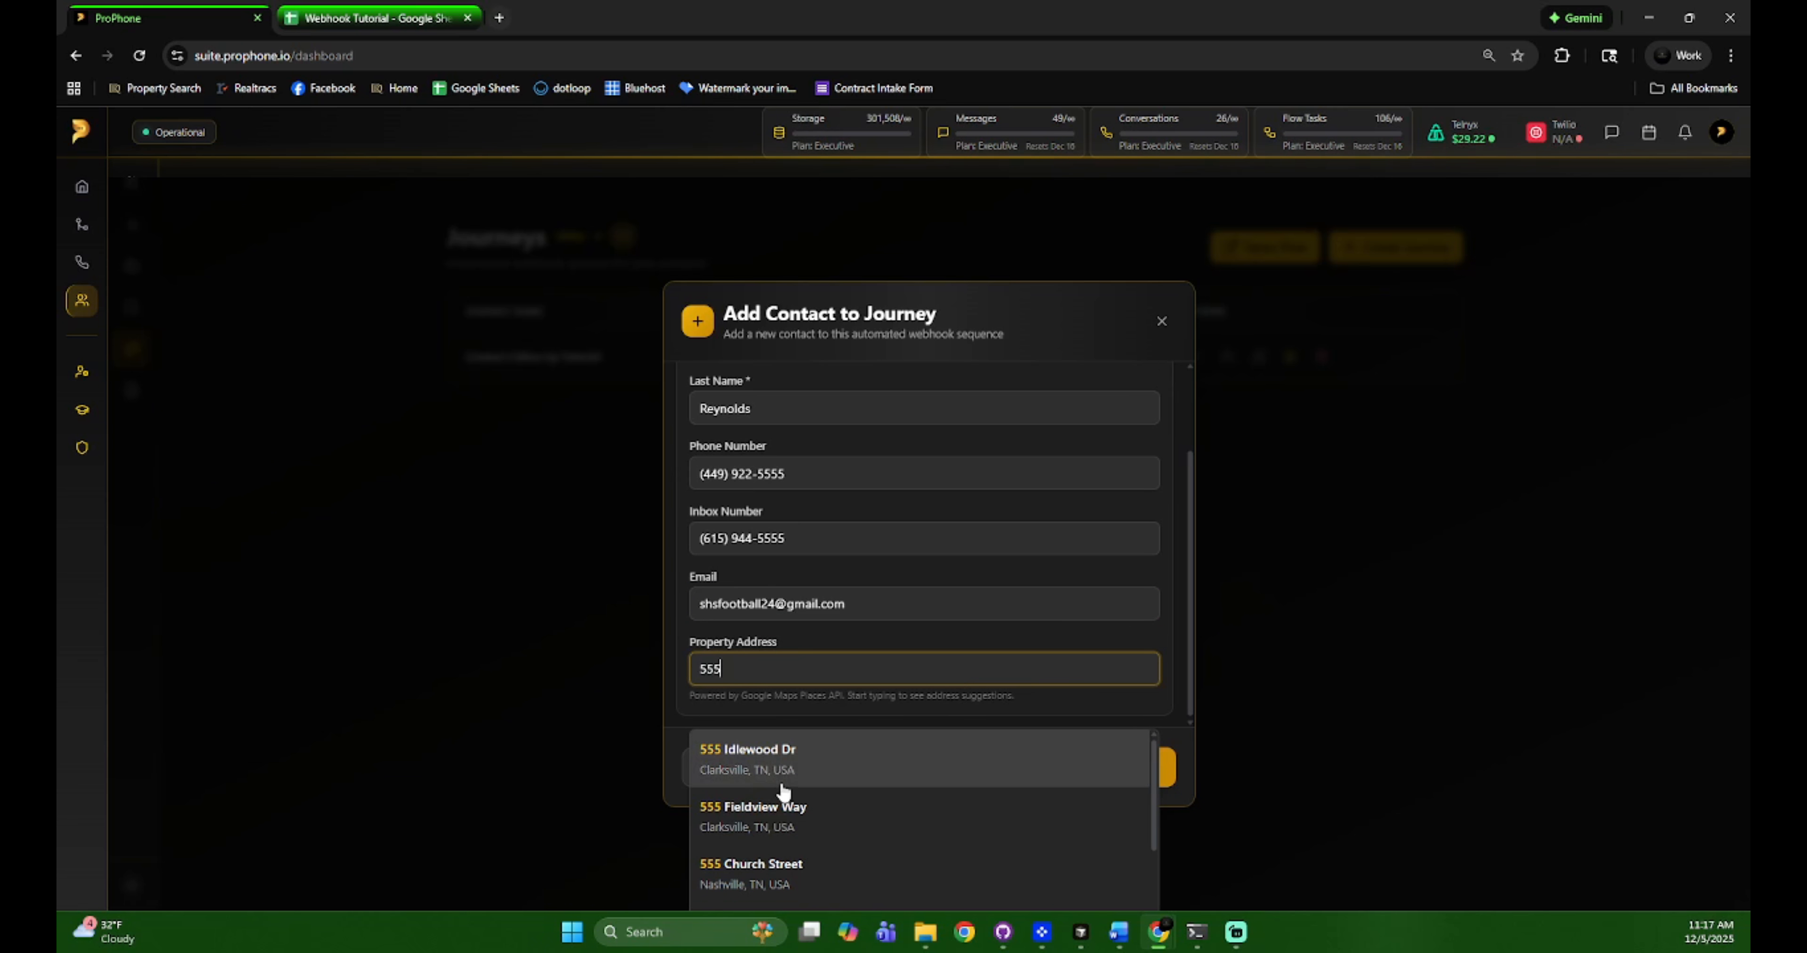
click(789, 764)
Add the contact to the journey and check its scheduled Next Send in the journey's contact list
click(1012, 771)
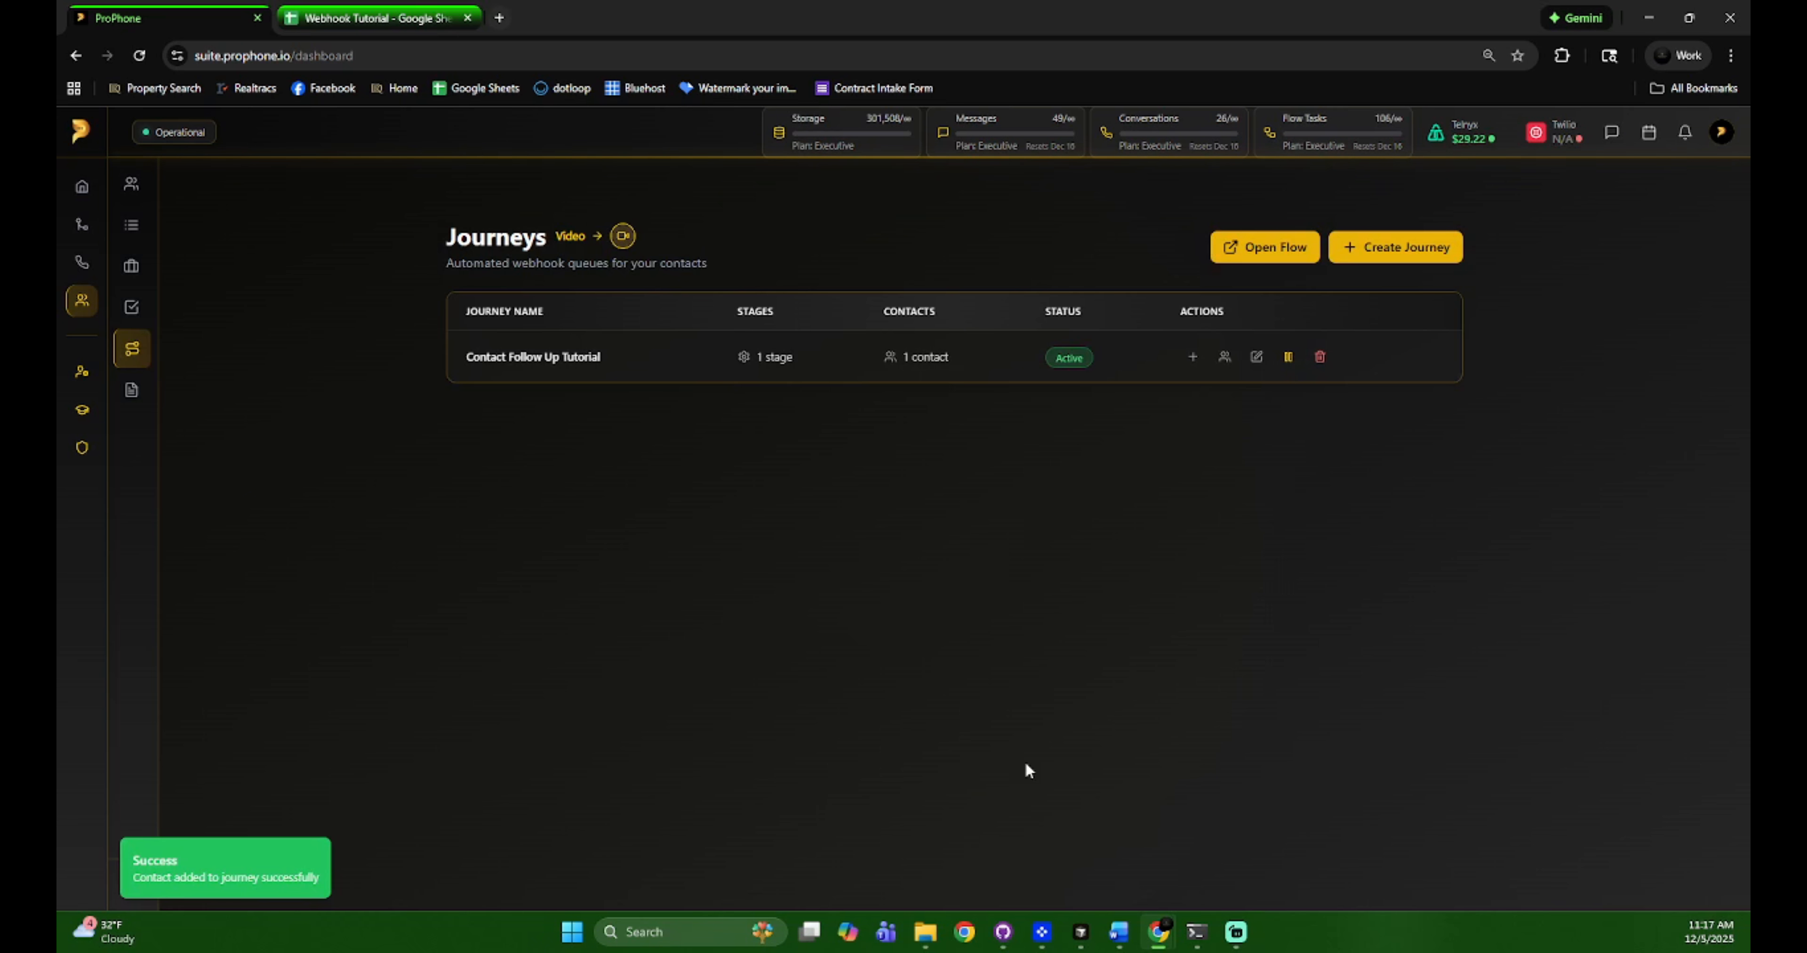
click(979, 375)
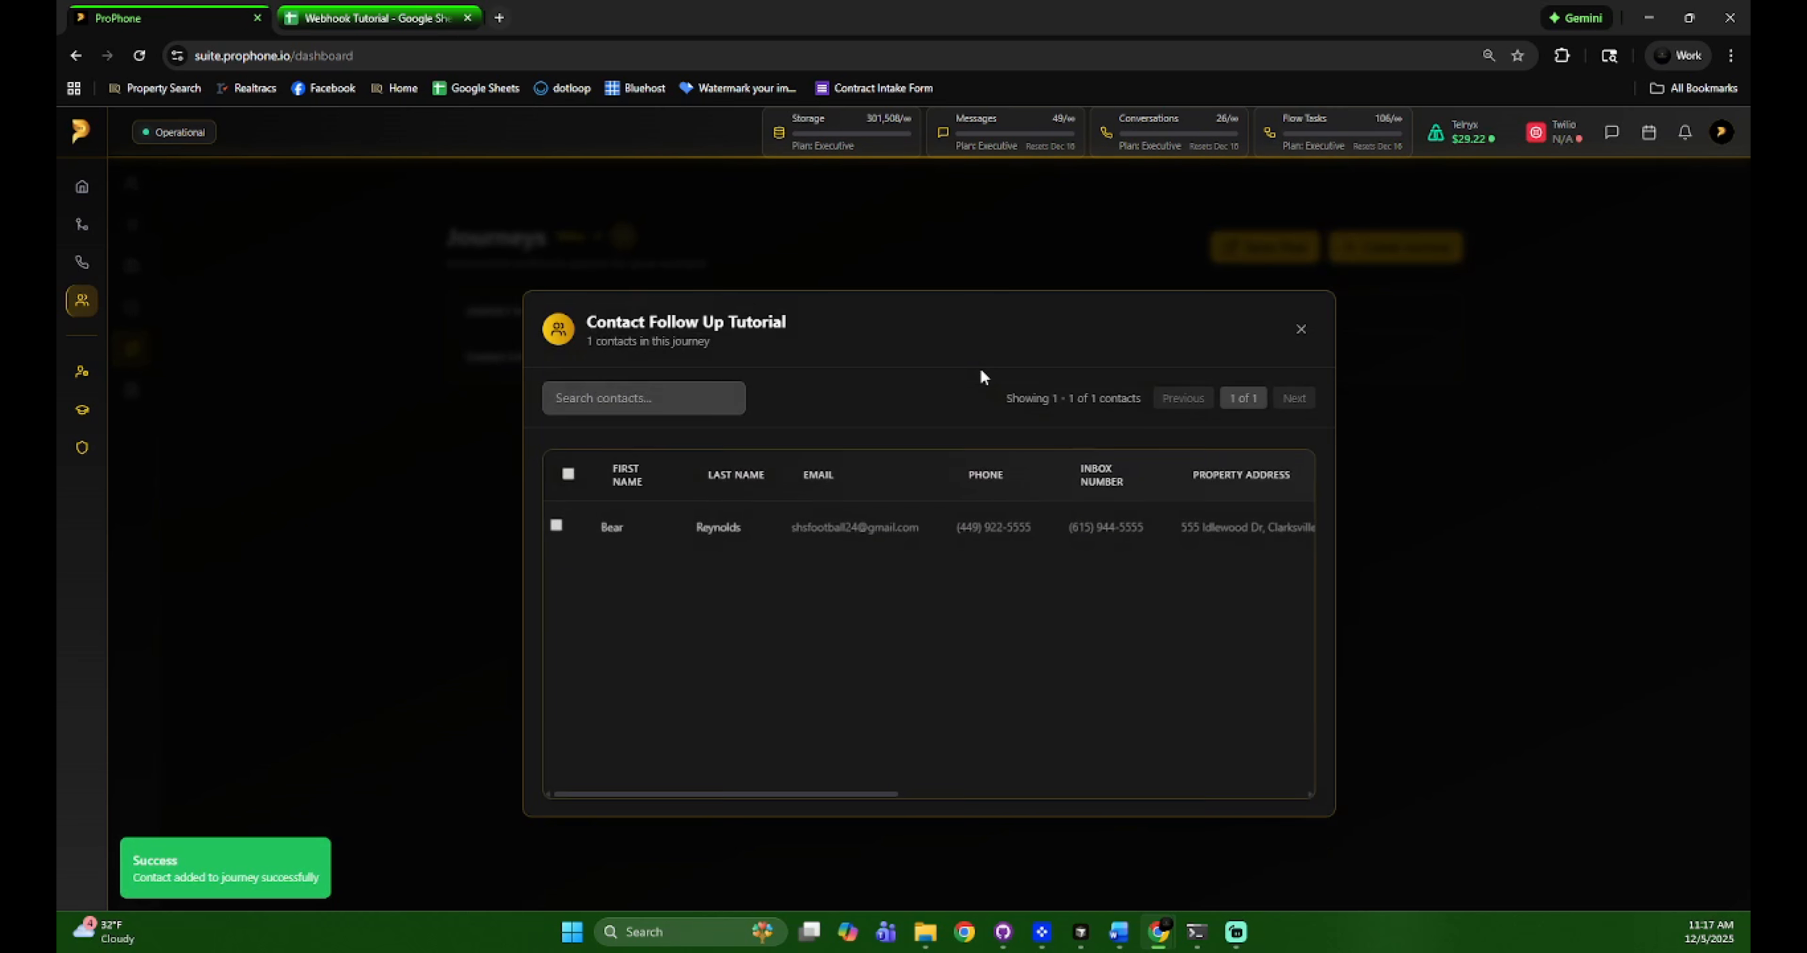
drag(821, 792, 1227, 793)
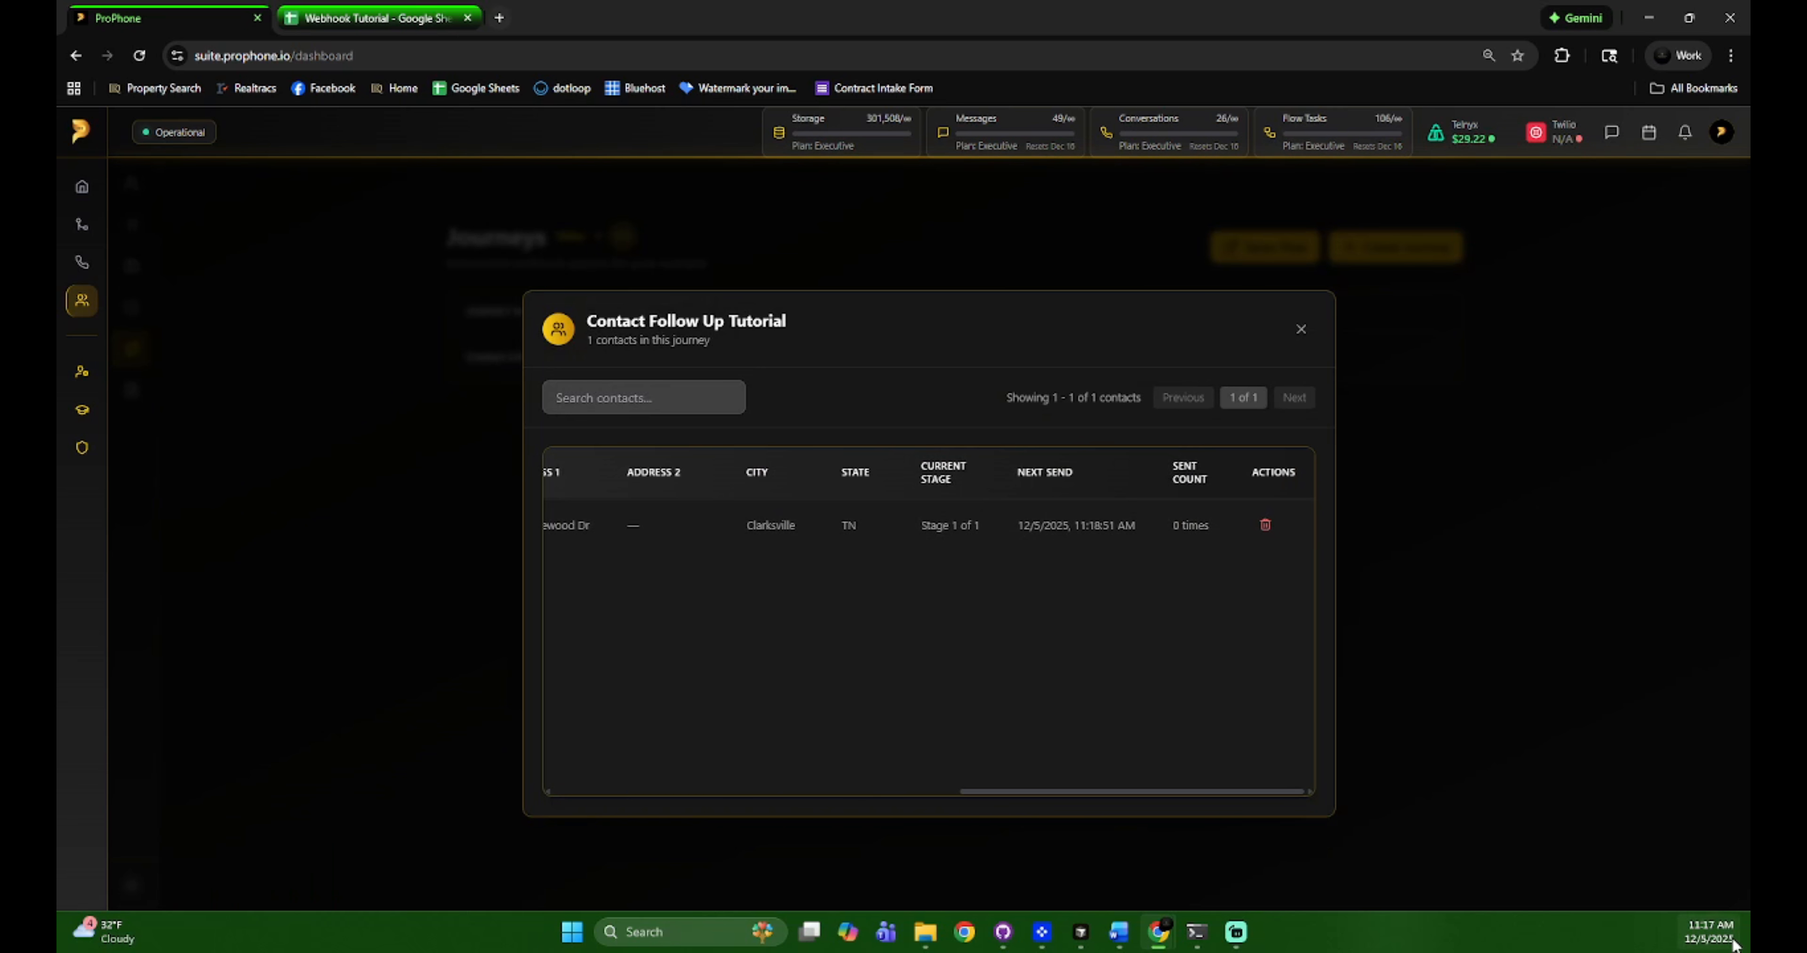
drag(1116, 525, 1104, 525)
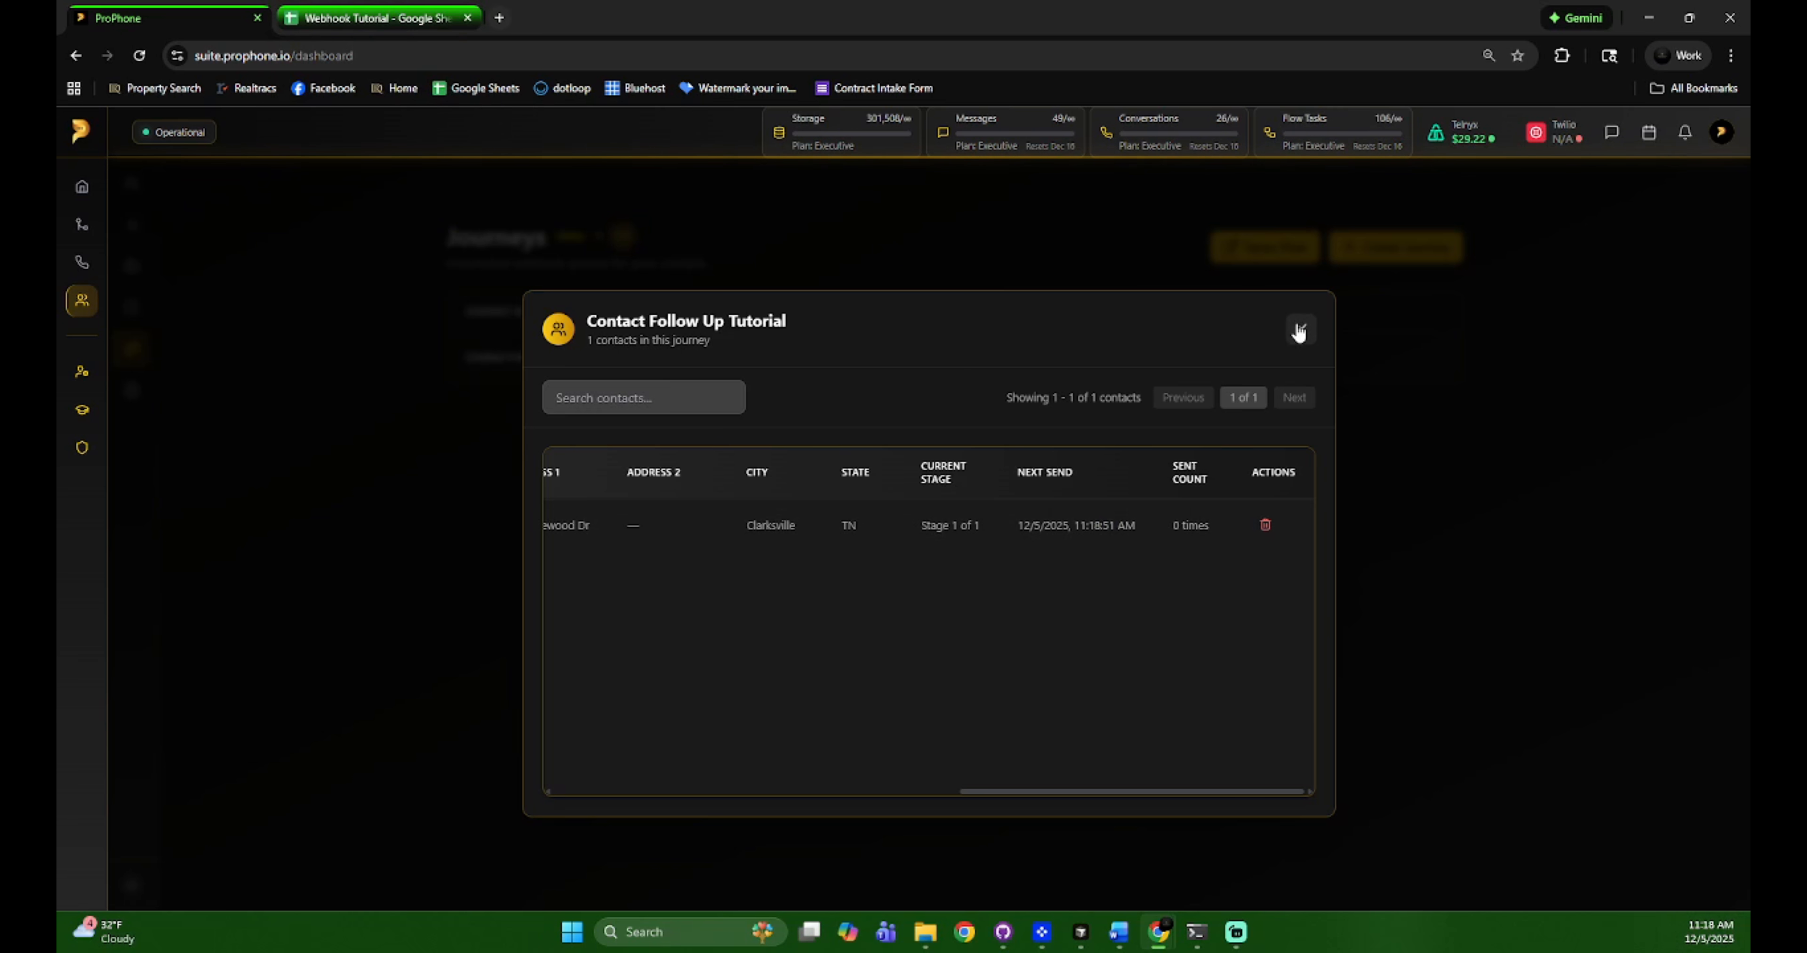
click(1298, 332)
Check the Webhook Tutorial sheet for new rows, switching back and forth with the ProPhone journeys page
click(379, 18)
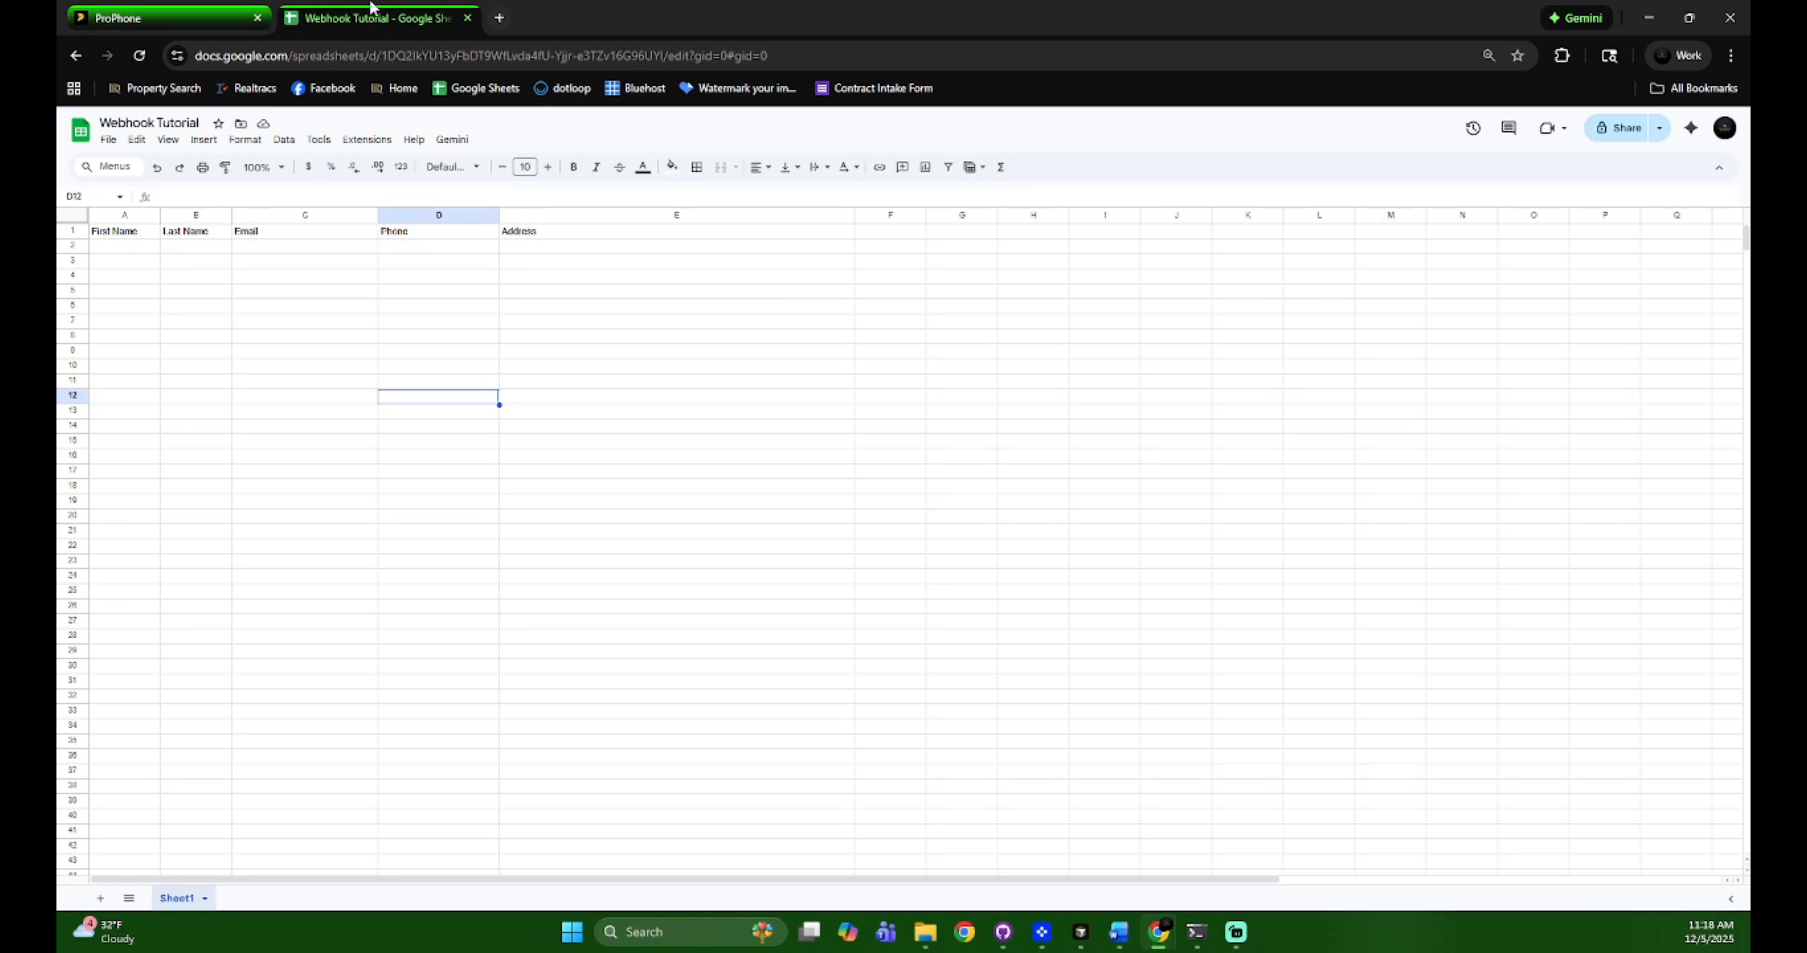
click(123, 9)
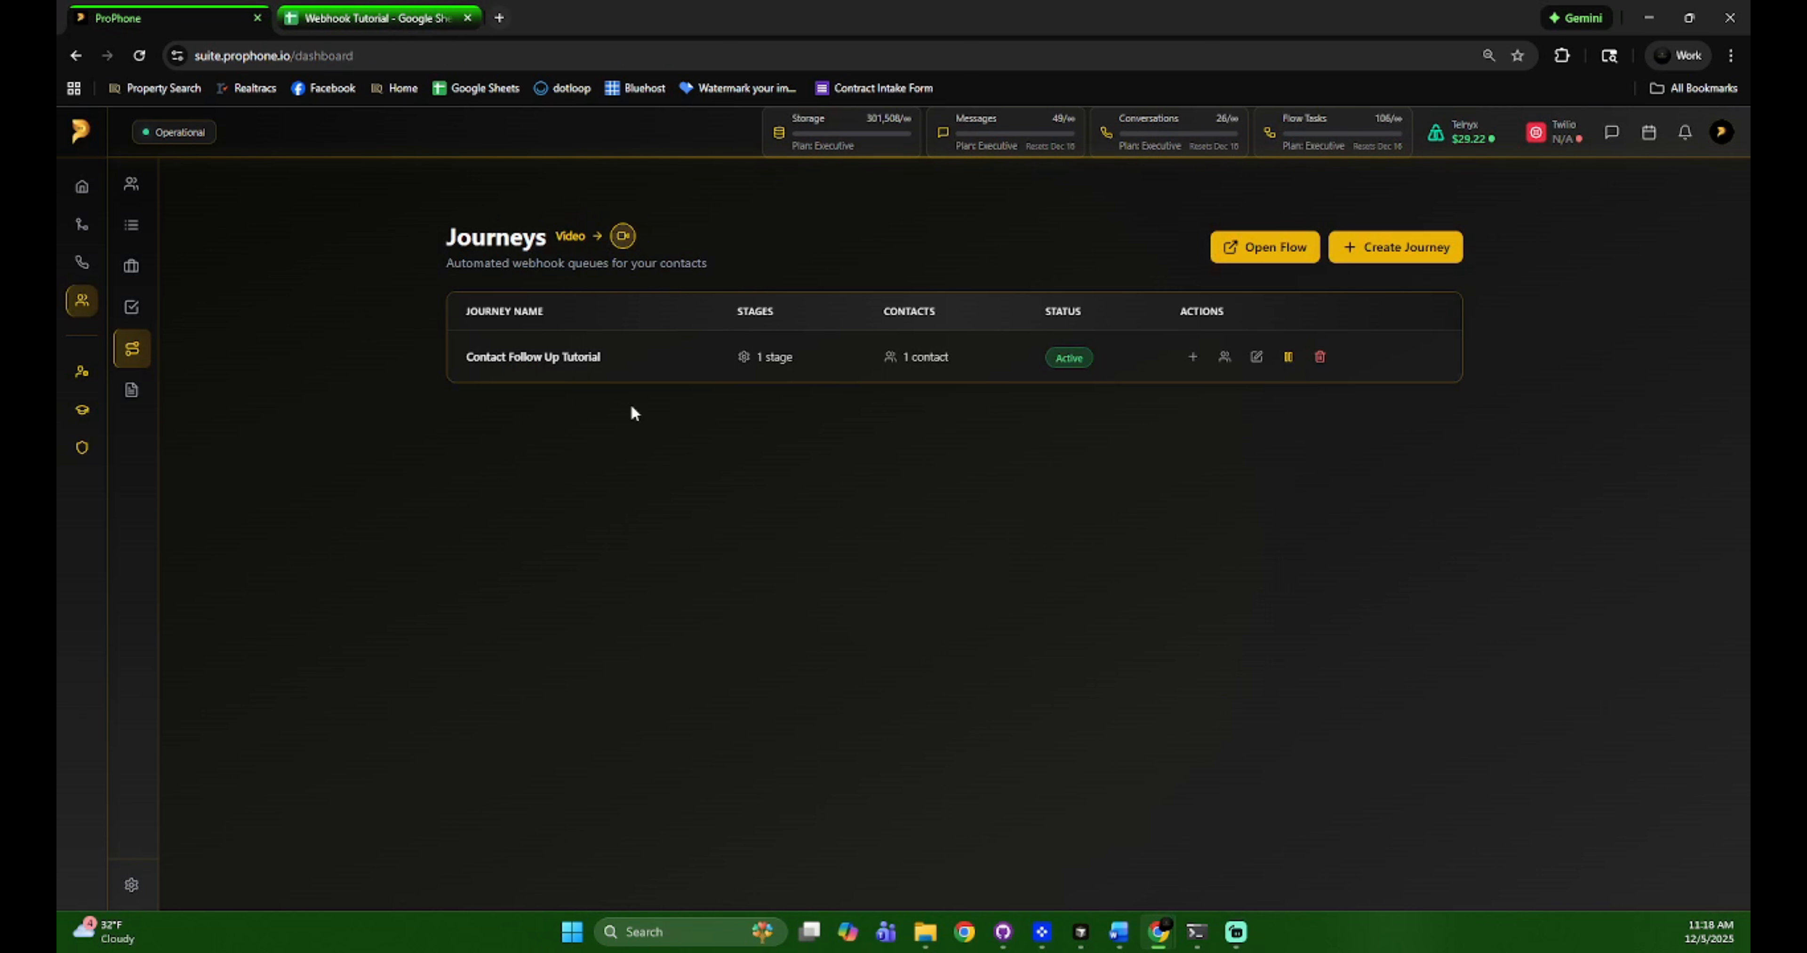
click(393, 9)
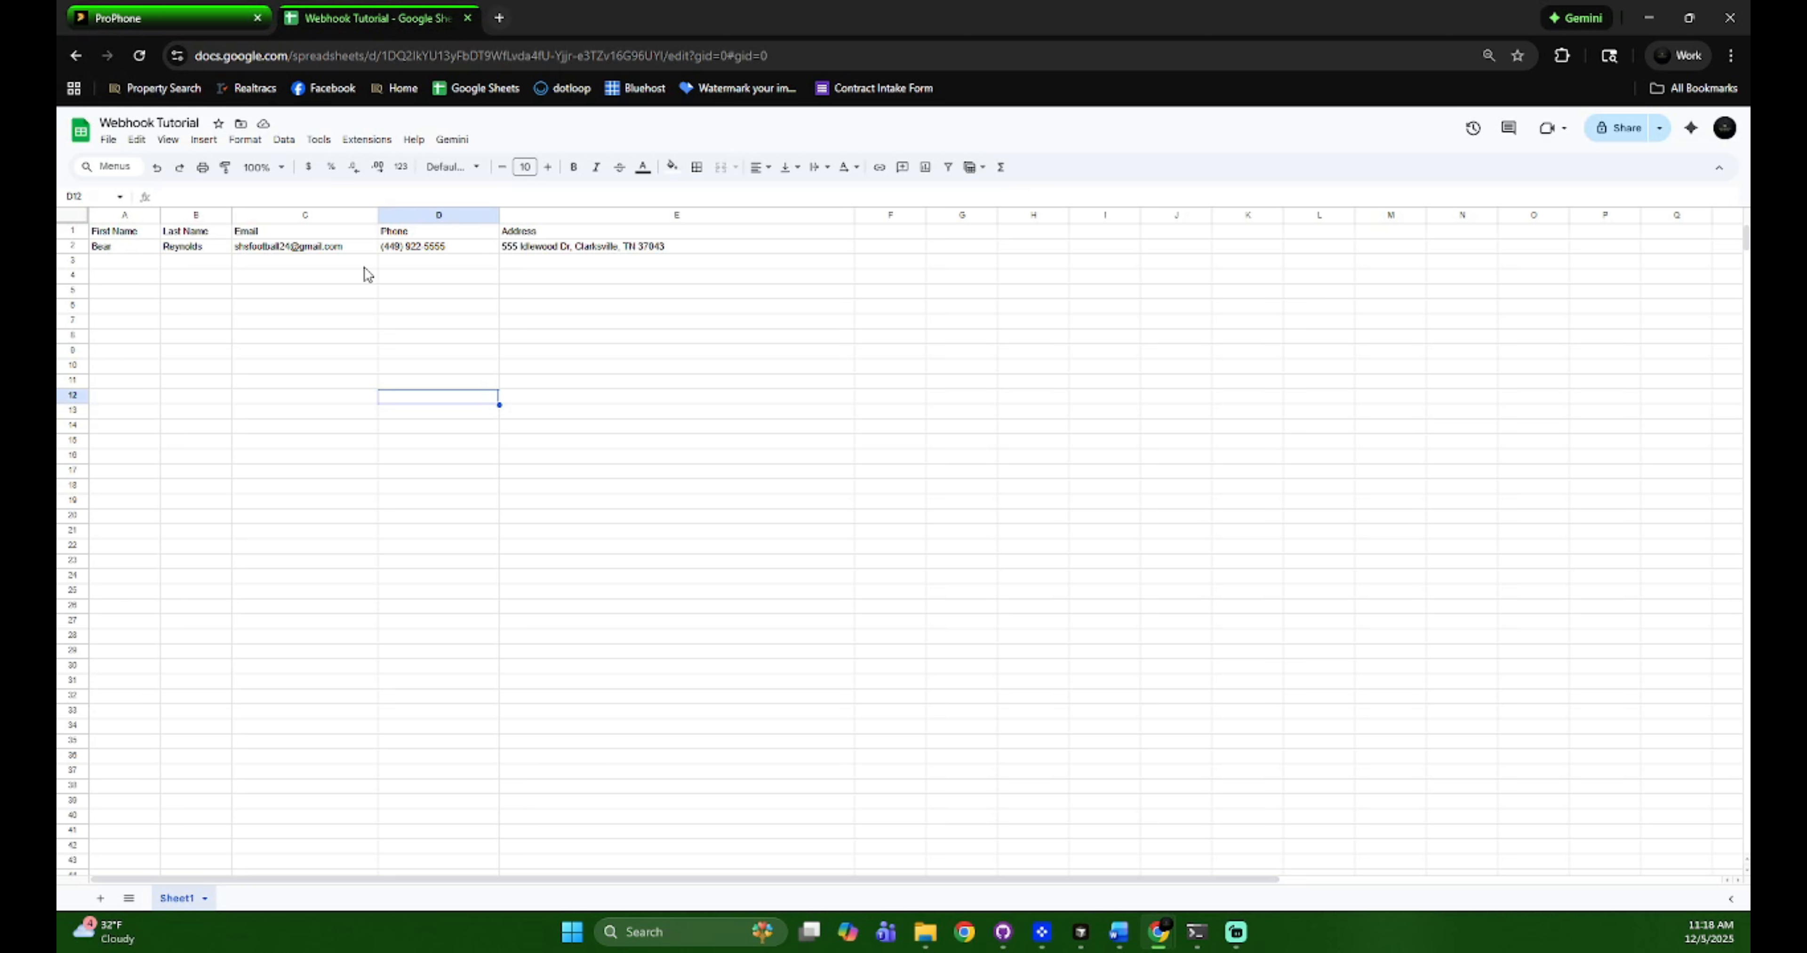
click(161, 17)
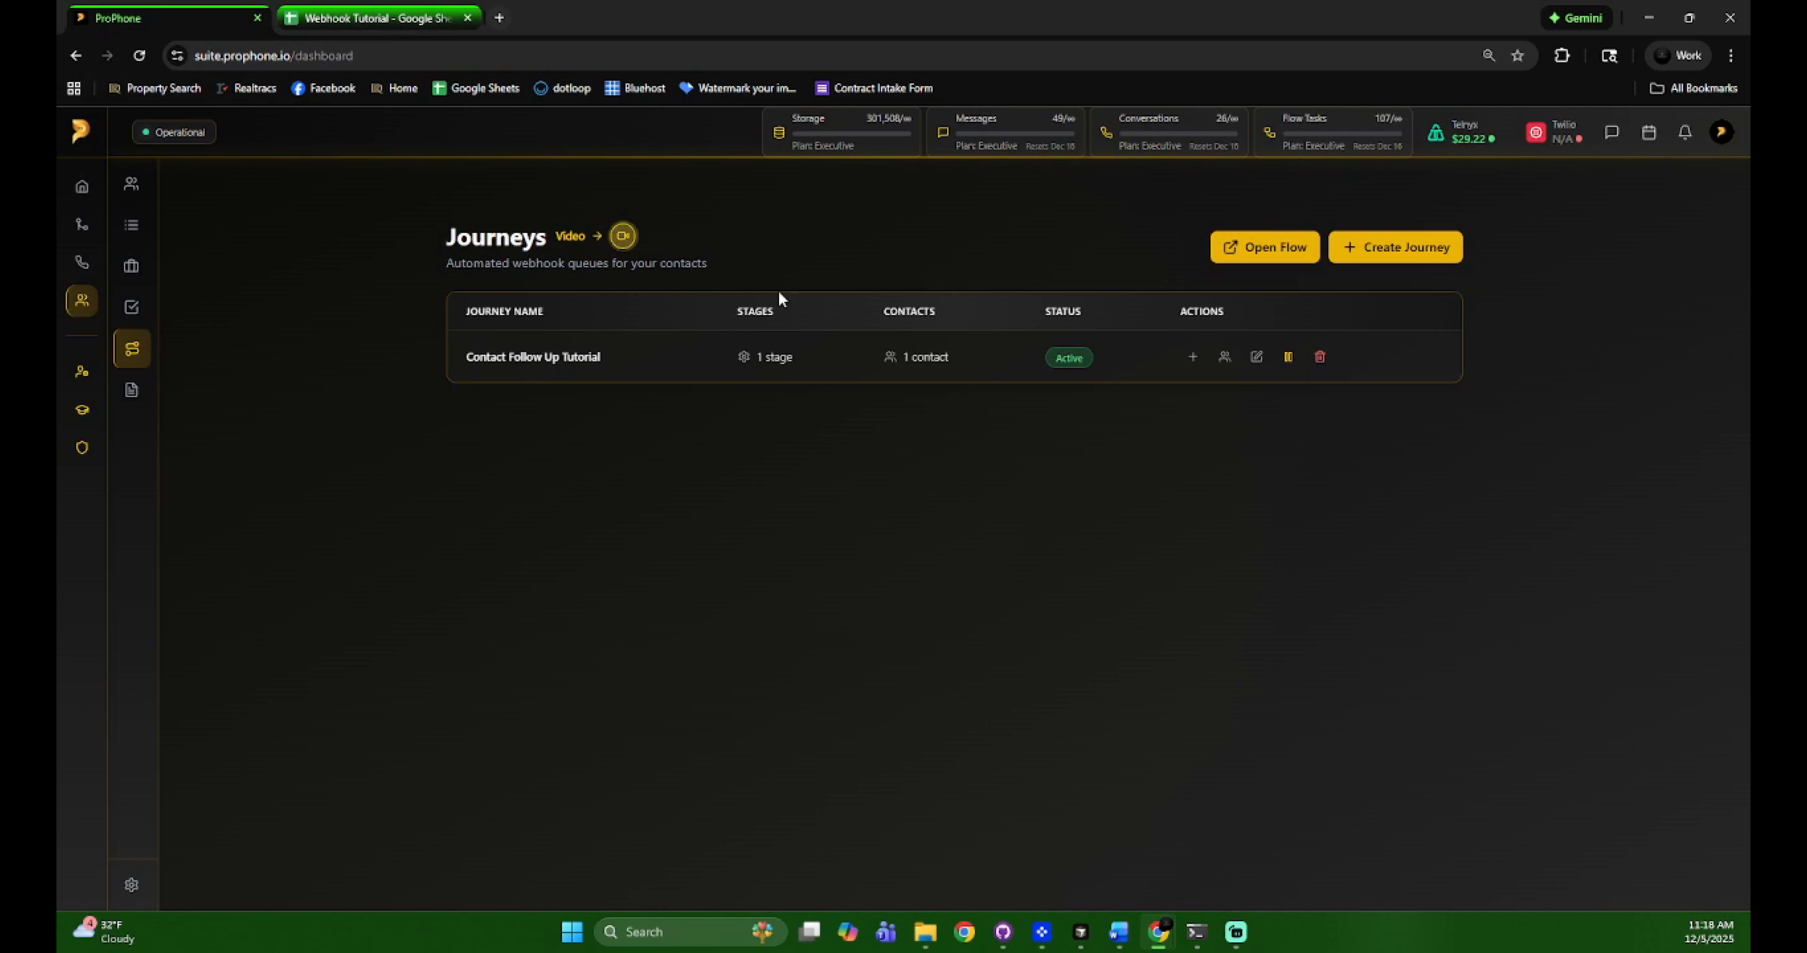
Recheck the contact's sent count and next send time, then confirm the new rows in the sheet
click(971, 370)
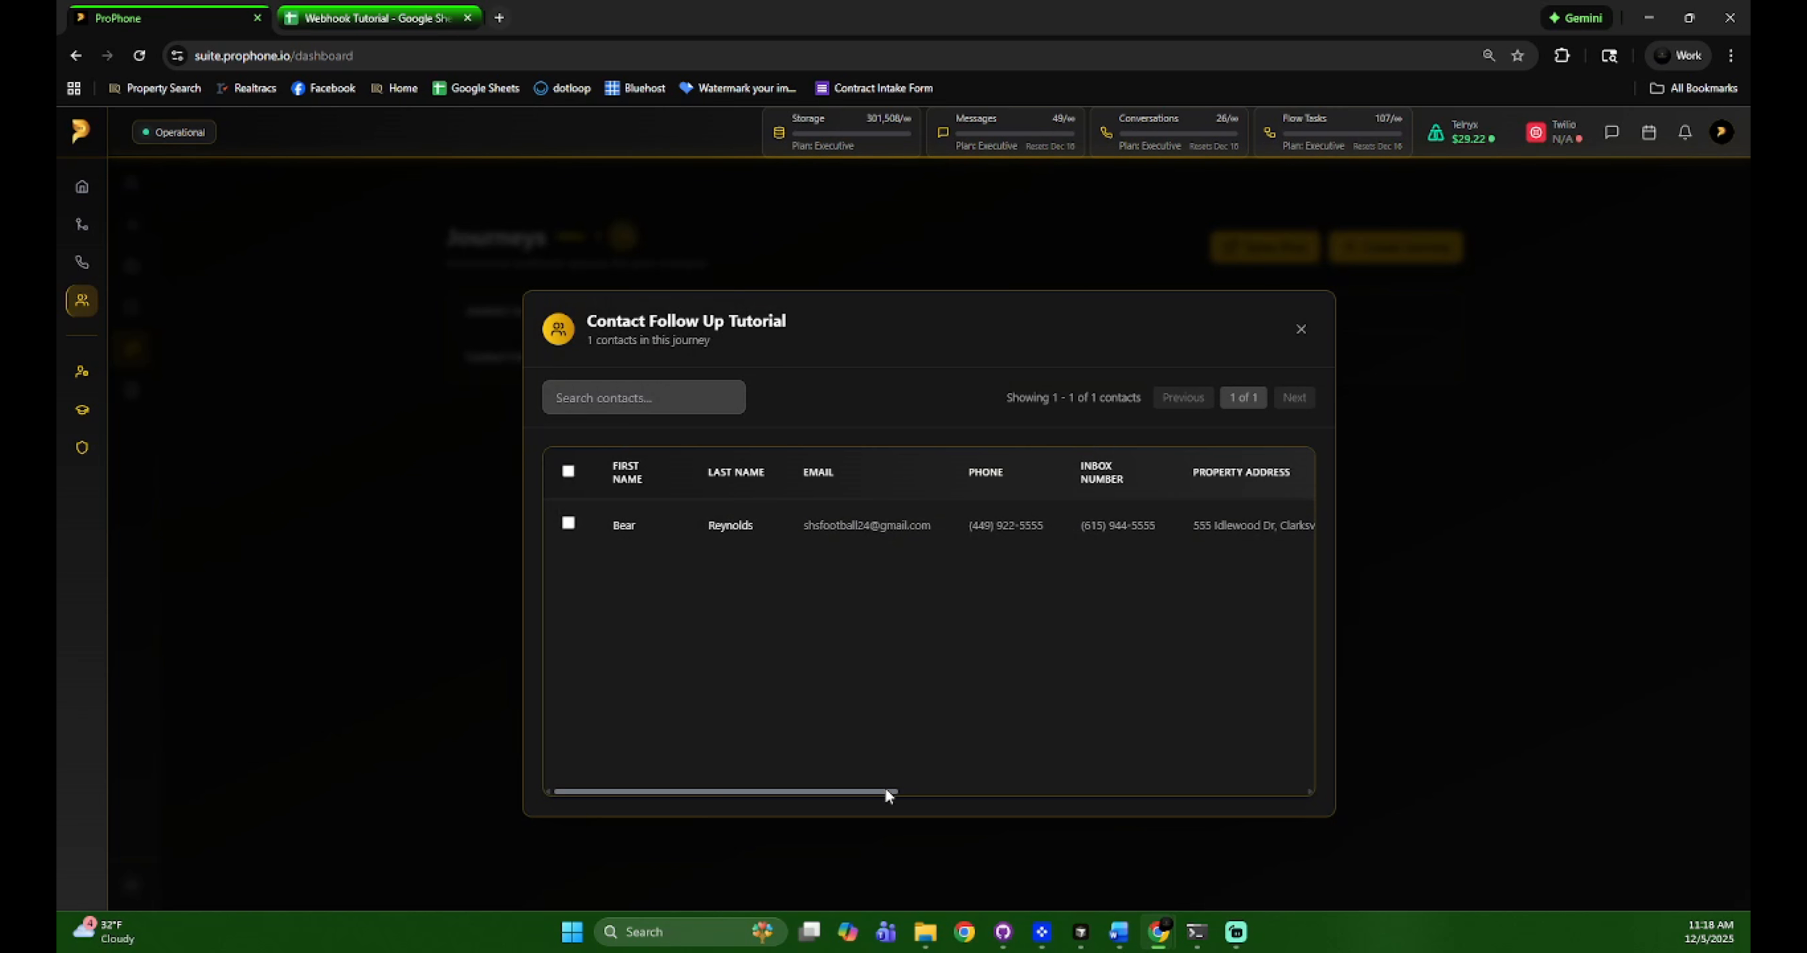
drag(887, 793, 1331, 793)
drag(1213, 525, 1192, 527)
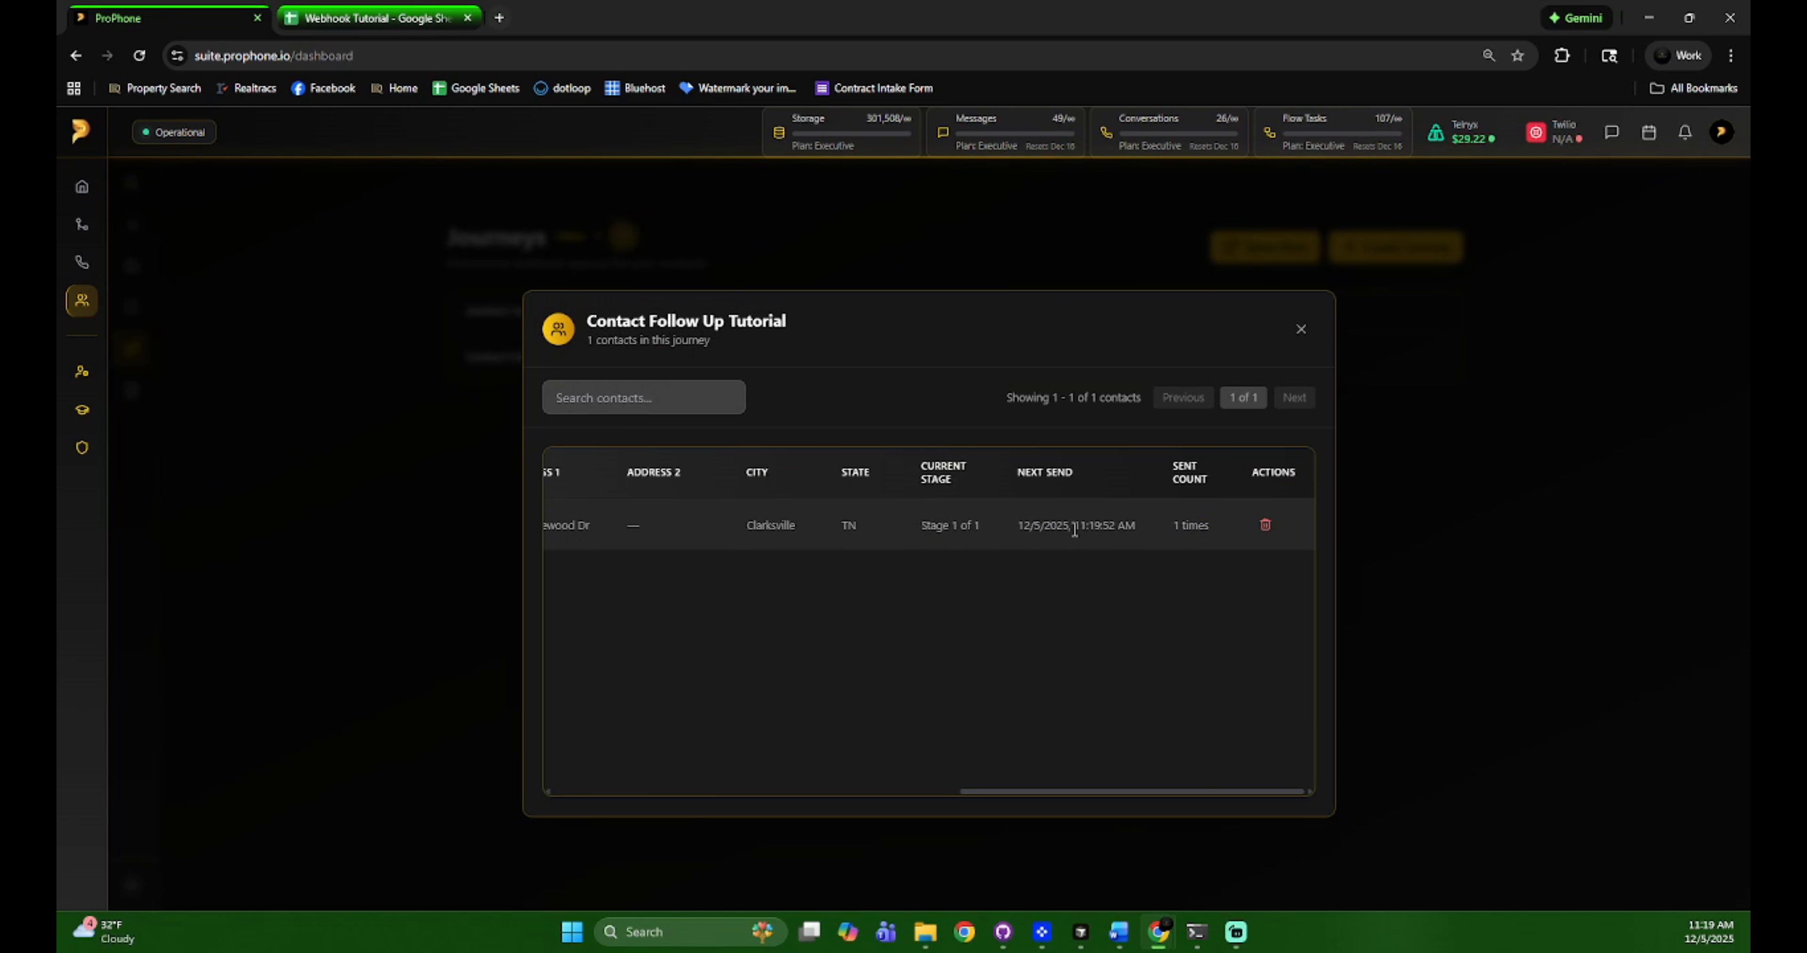
drag(1105, 527, 1134, 527)
click(1134, 527)
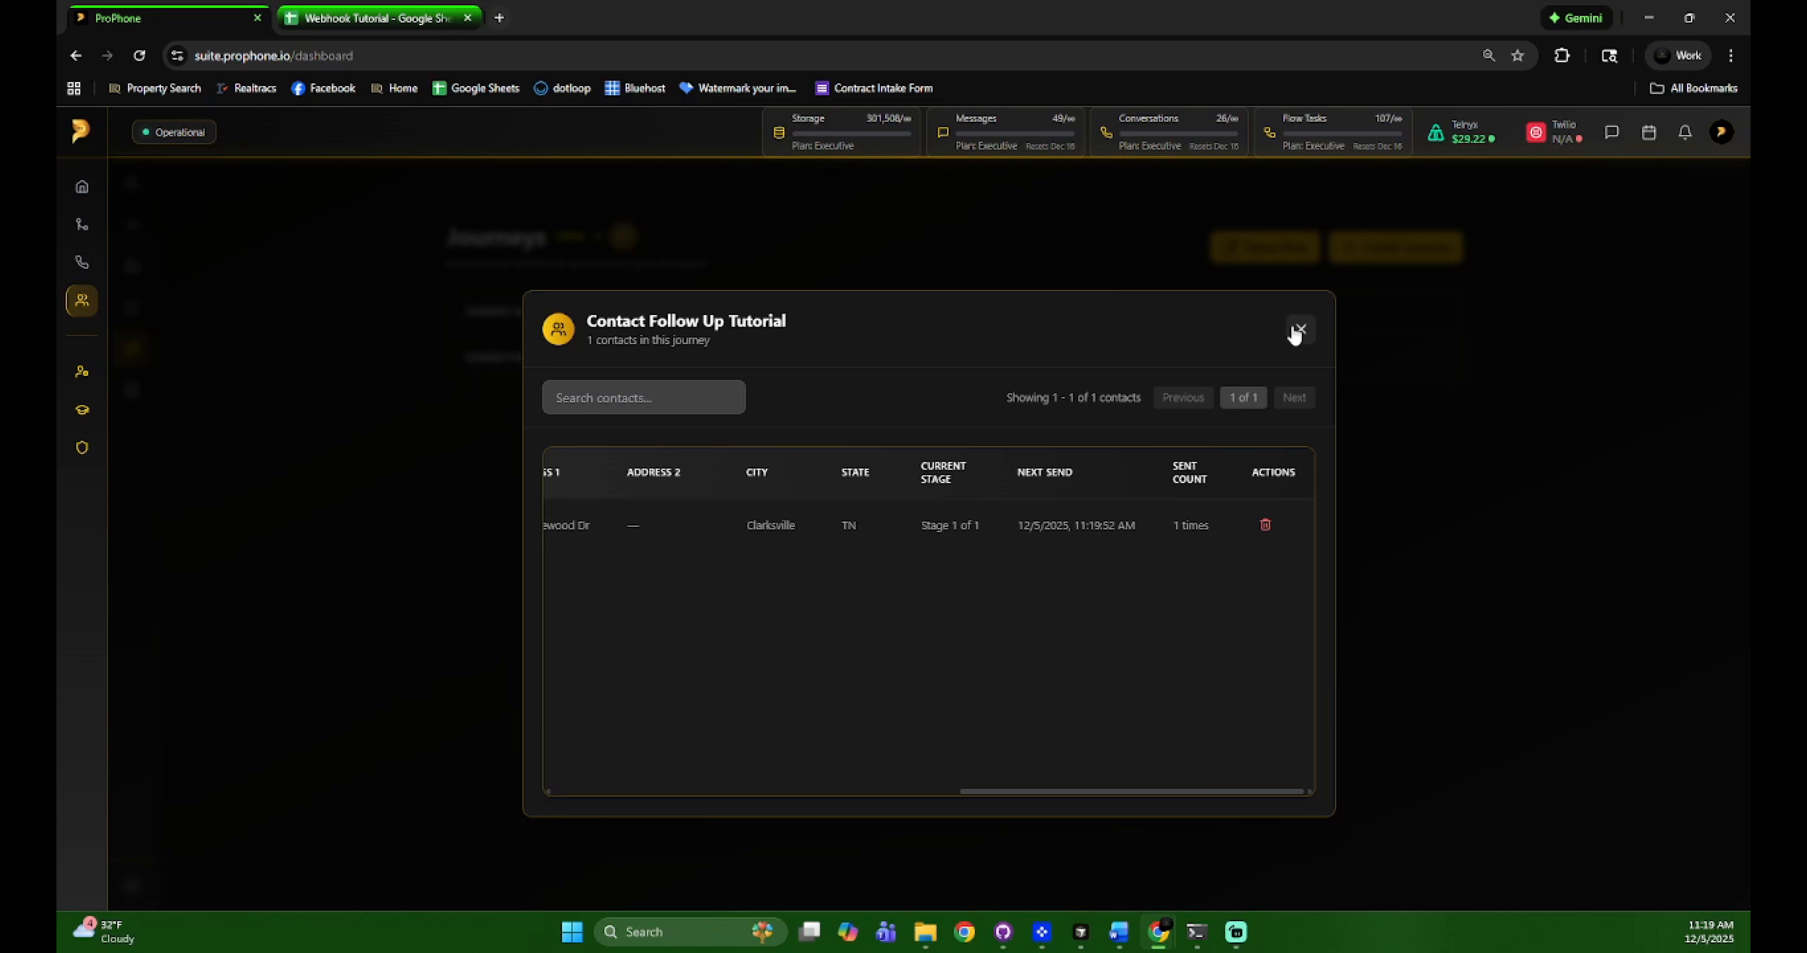
click(1295, 334)
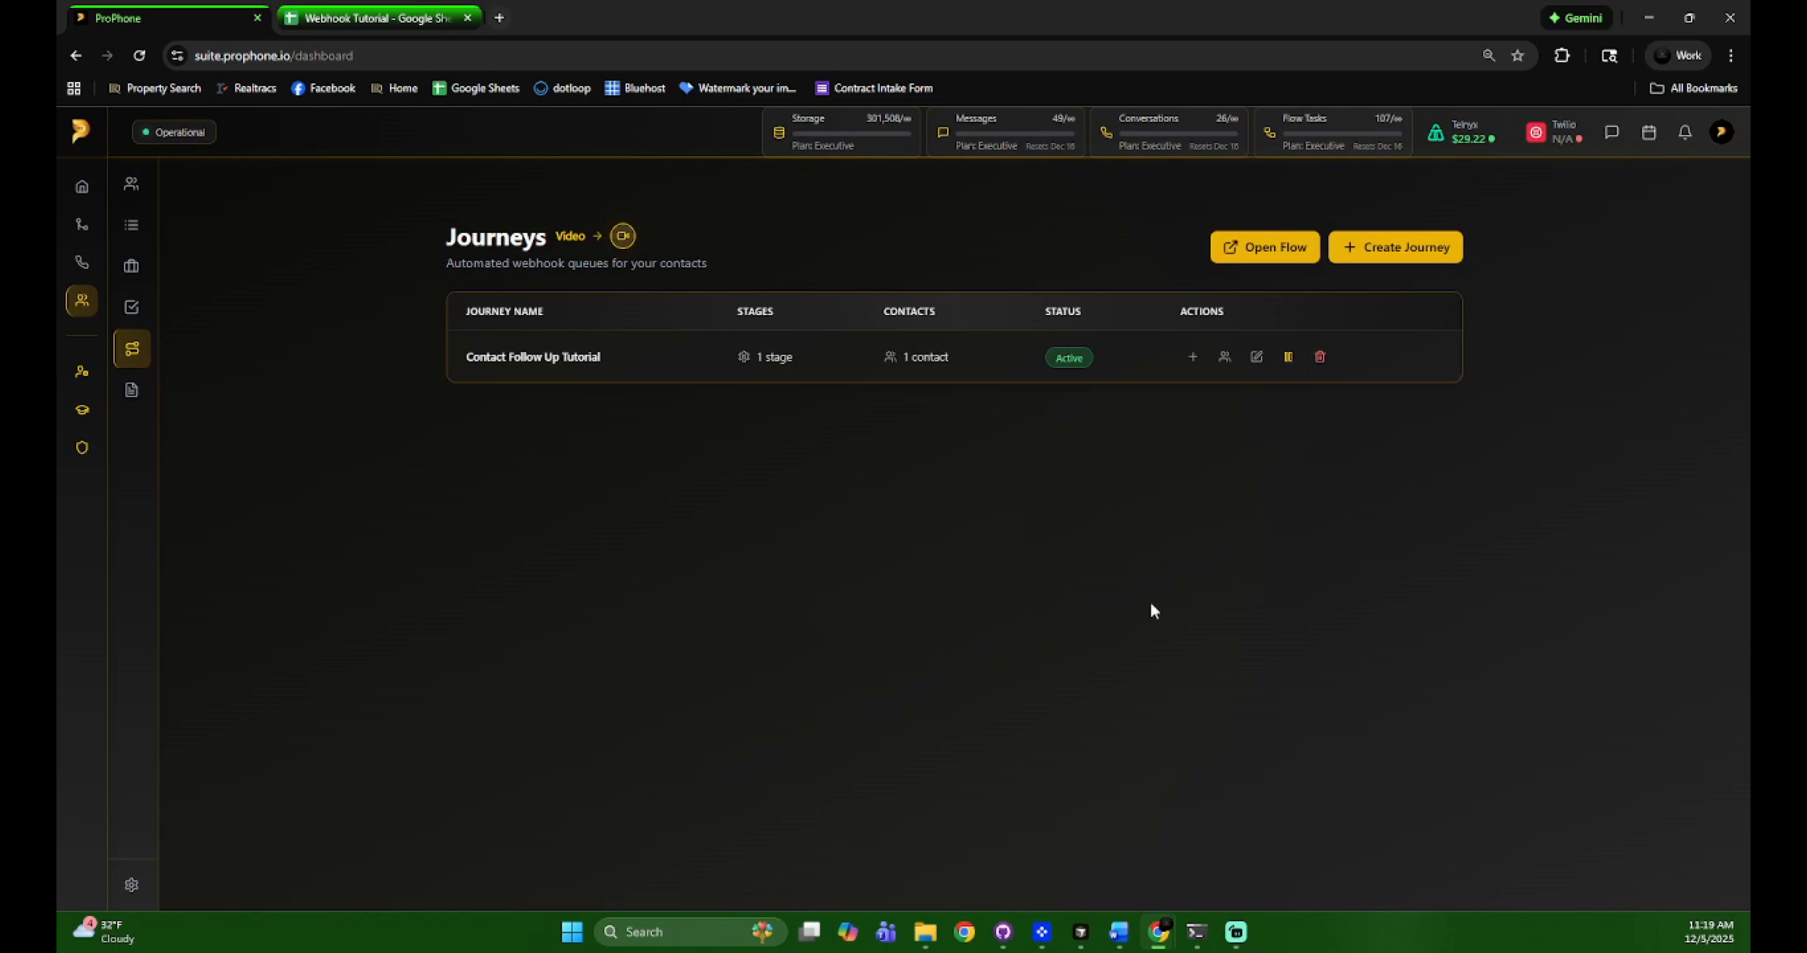
click(384, 7)
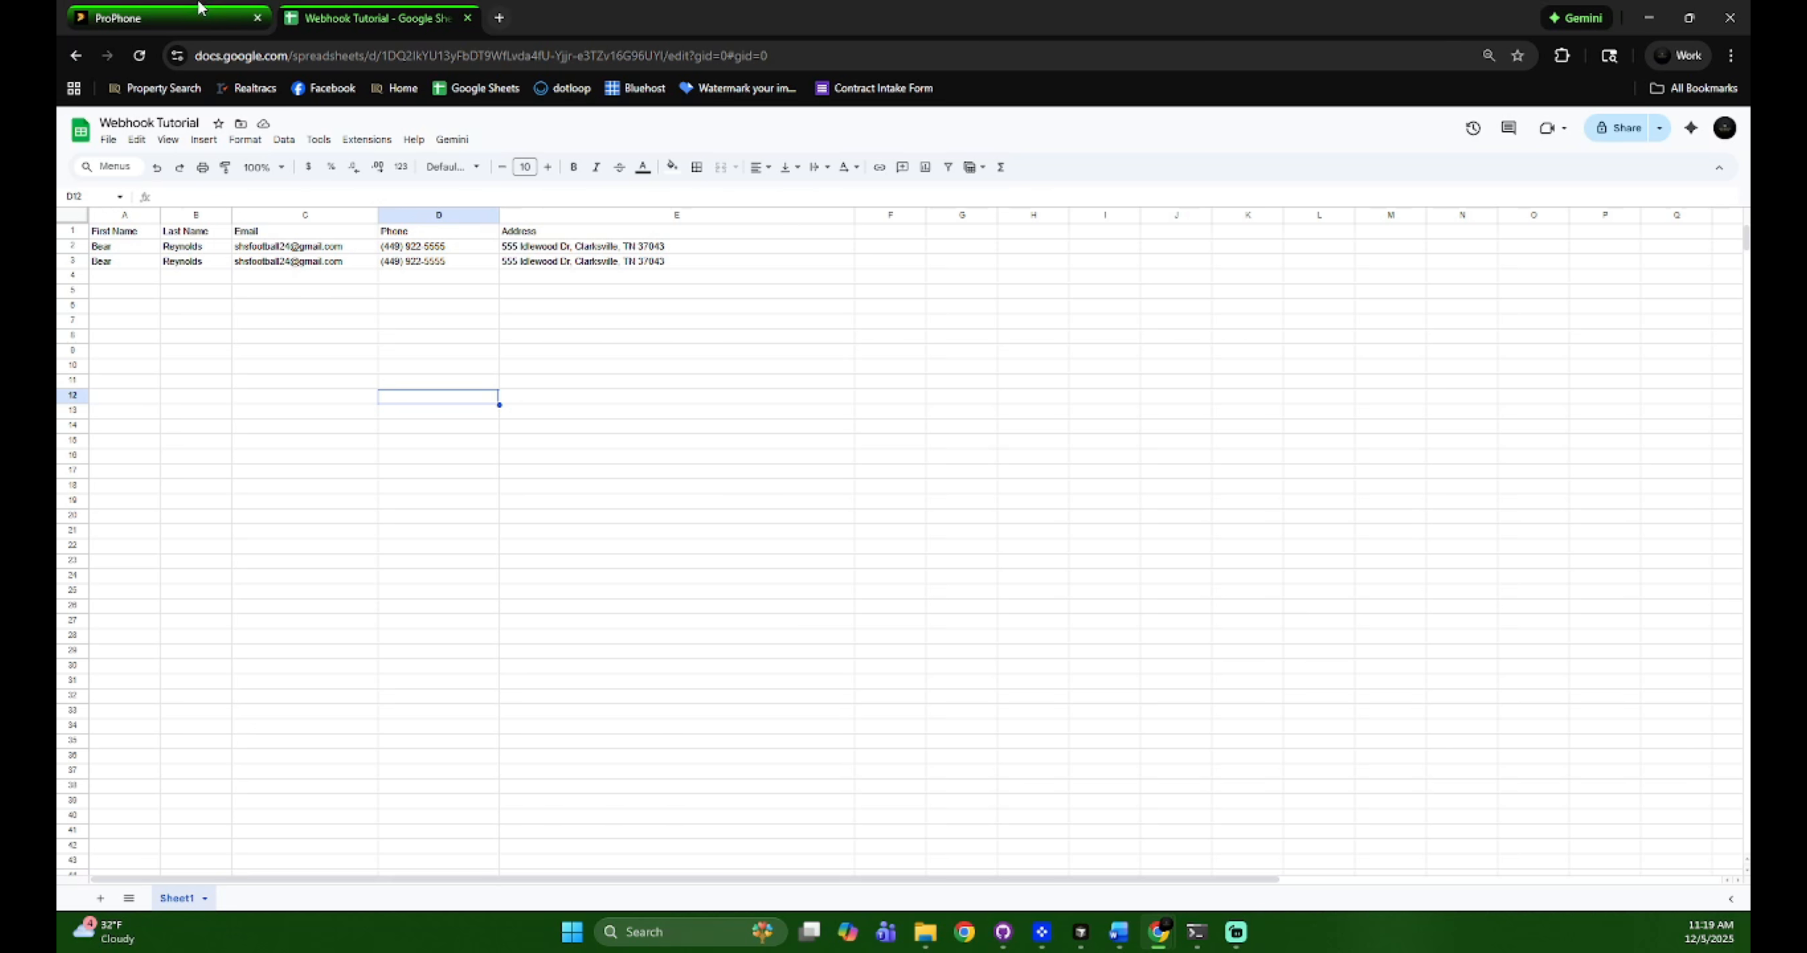
click(232, 21)
click(1125, 361)
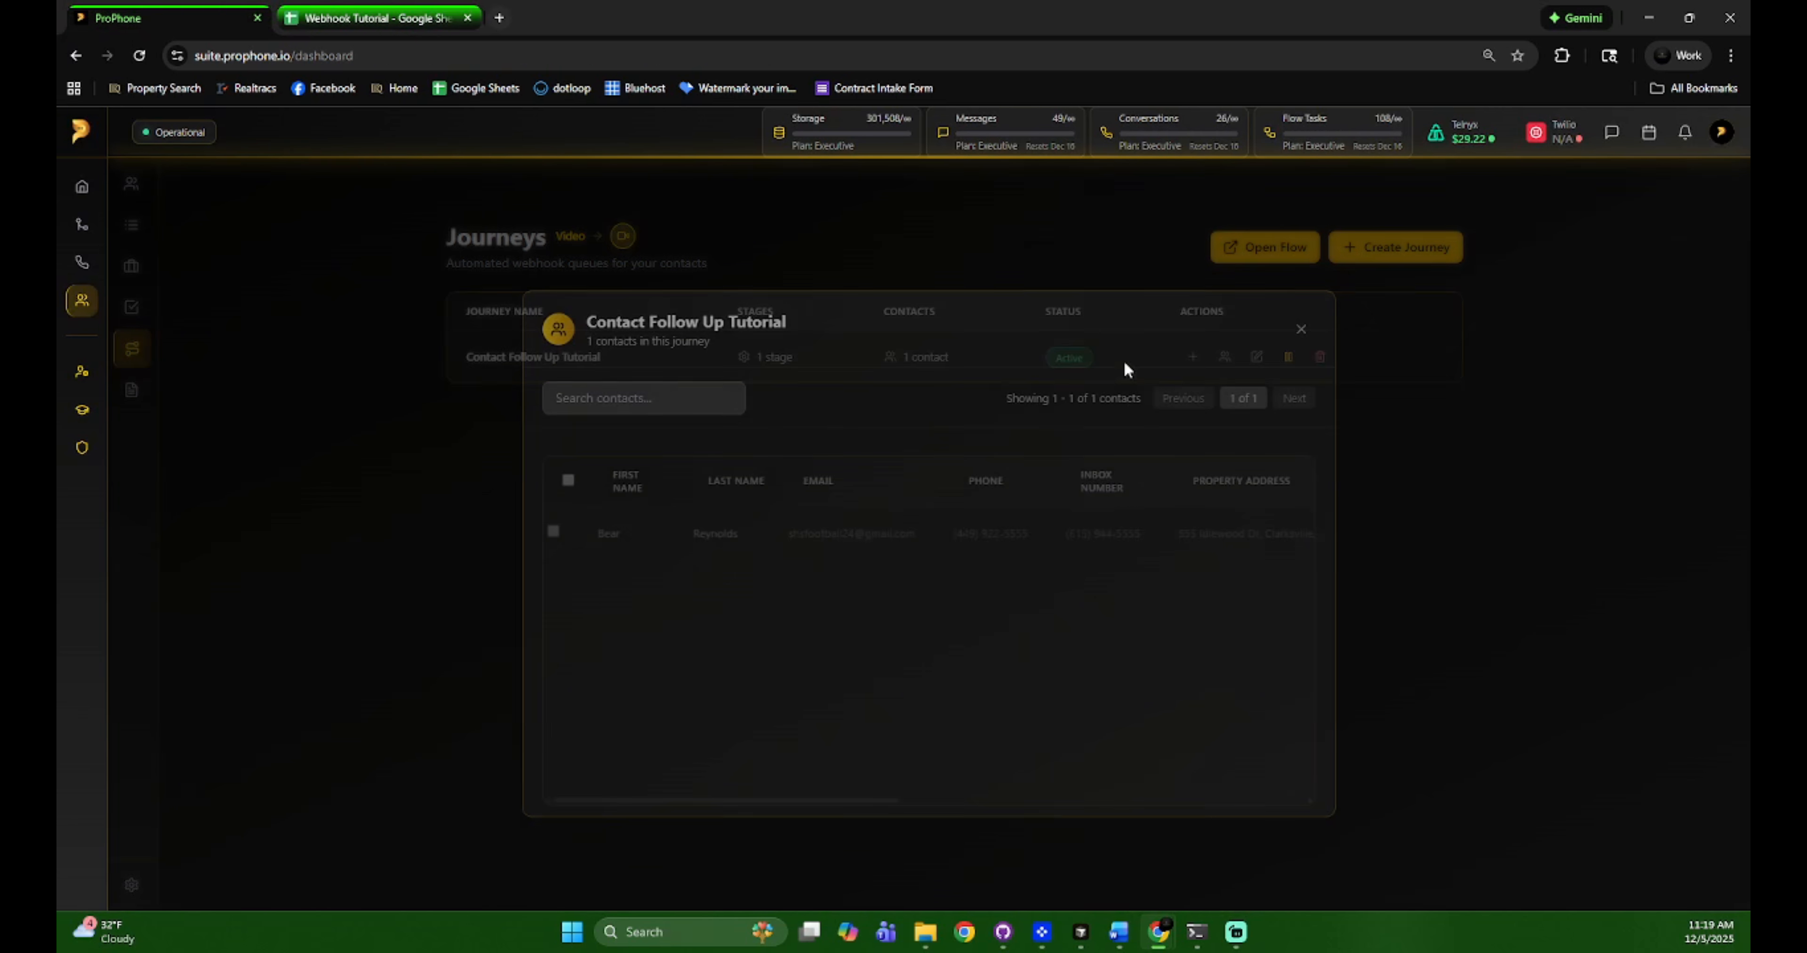
drag(847, 790, 1413, 802)
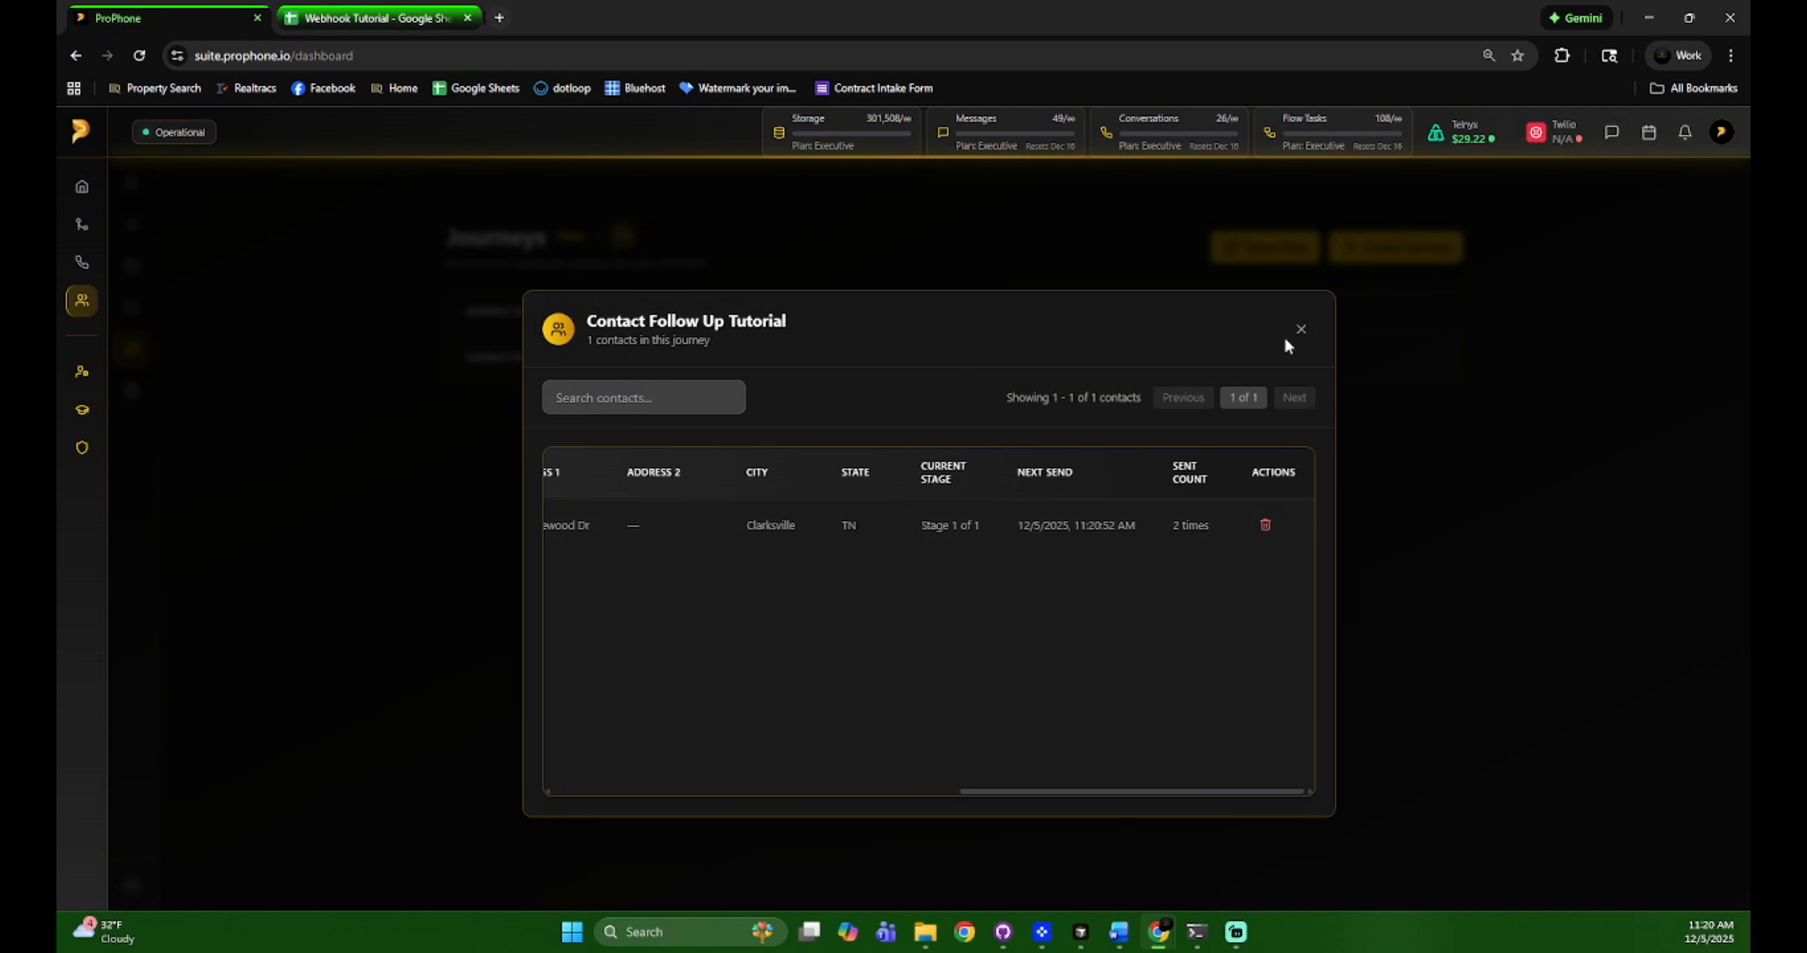
click(1298, 330)
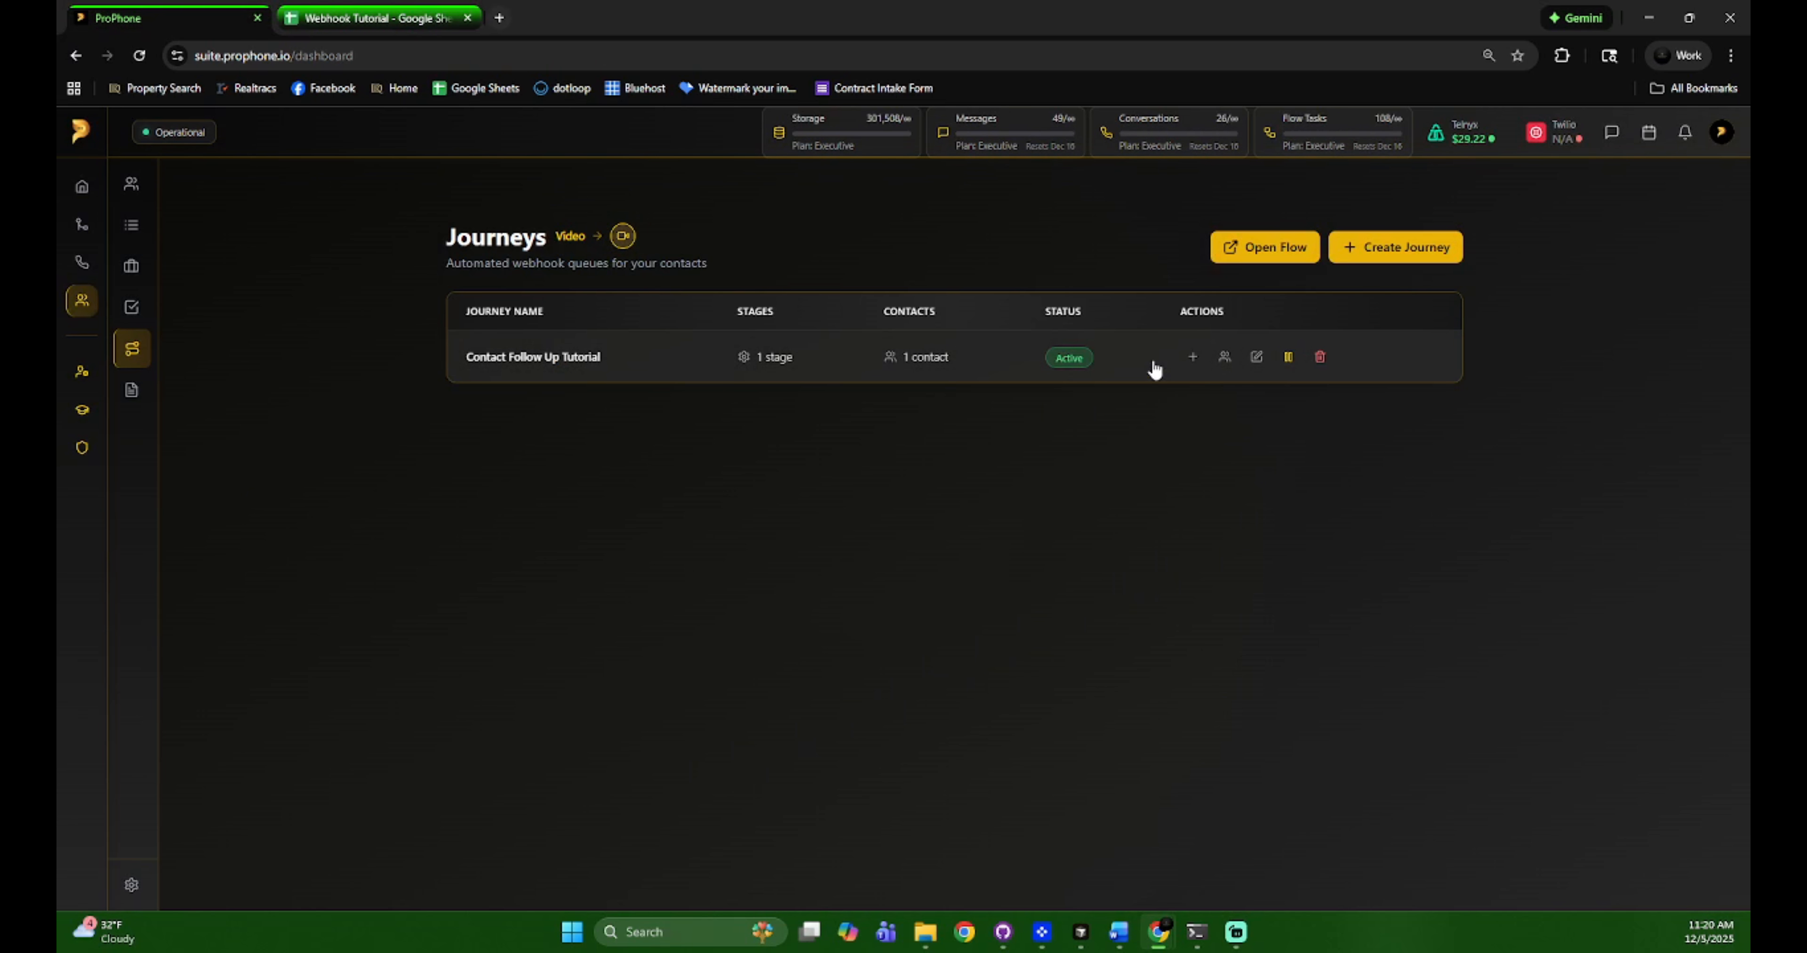
click(1154, 369)
drag(845, 793, 1262, 798)
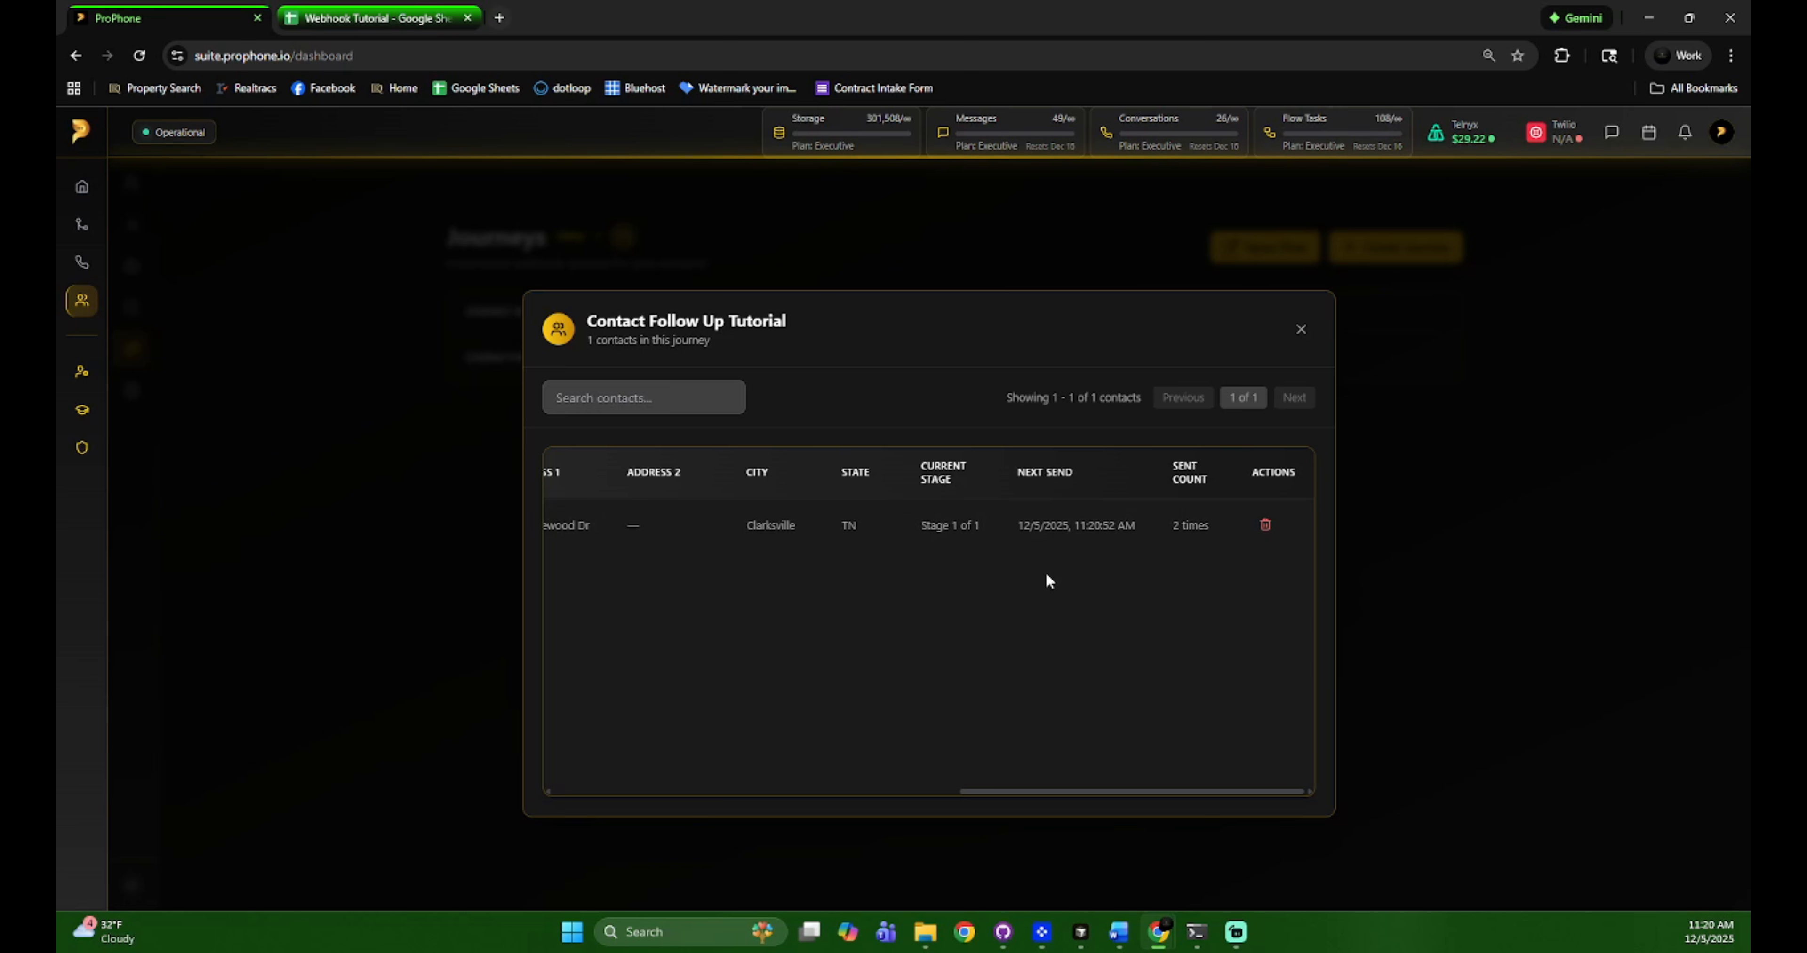
click(1301, 330)
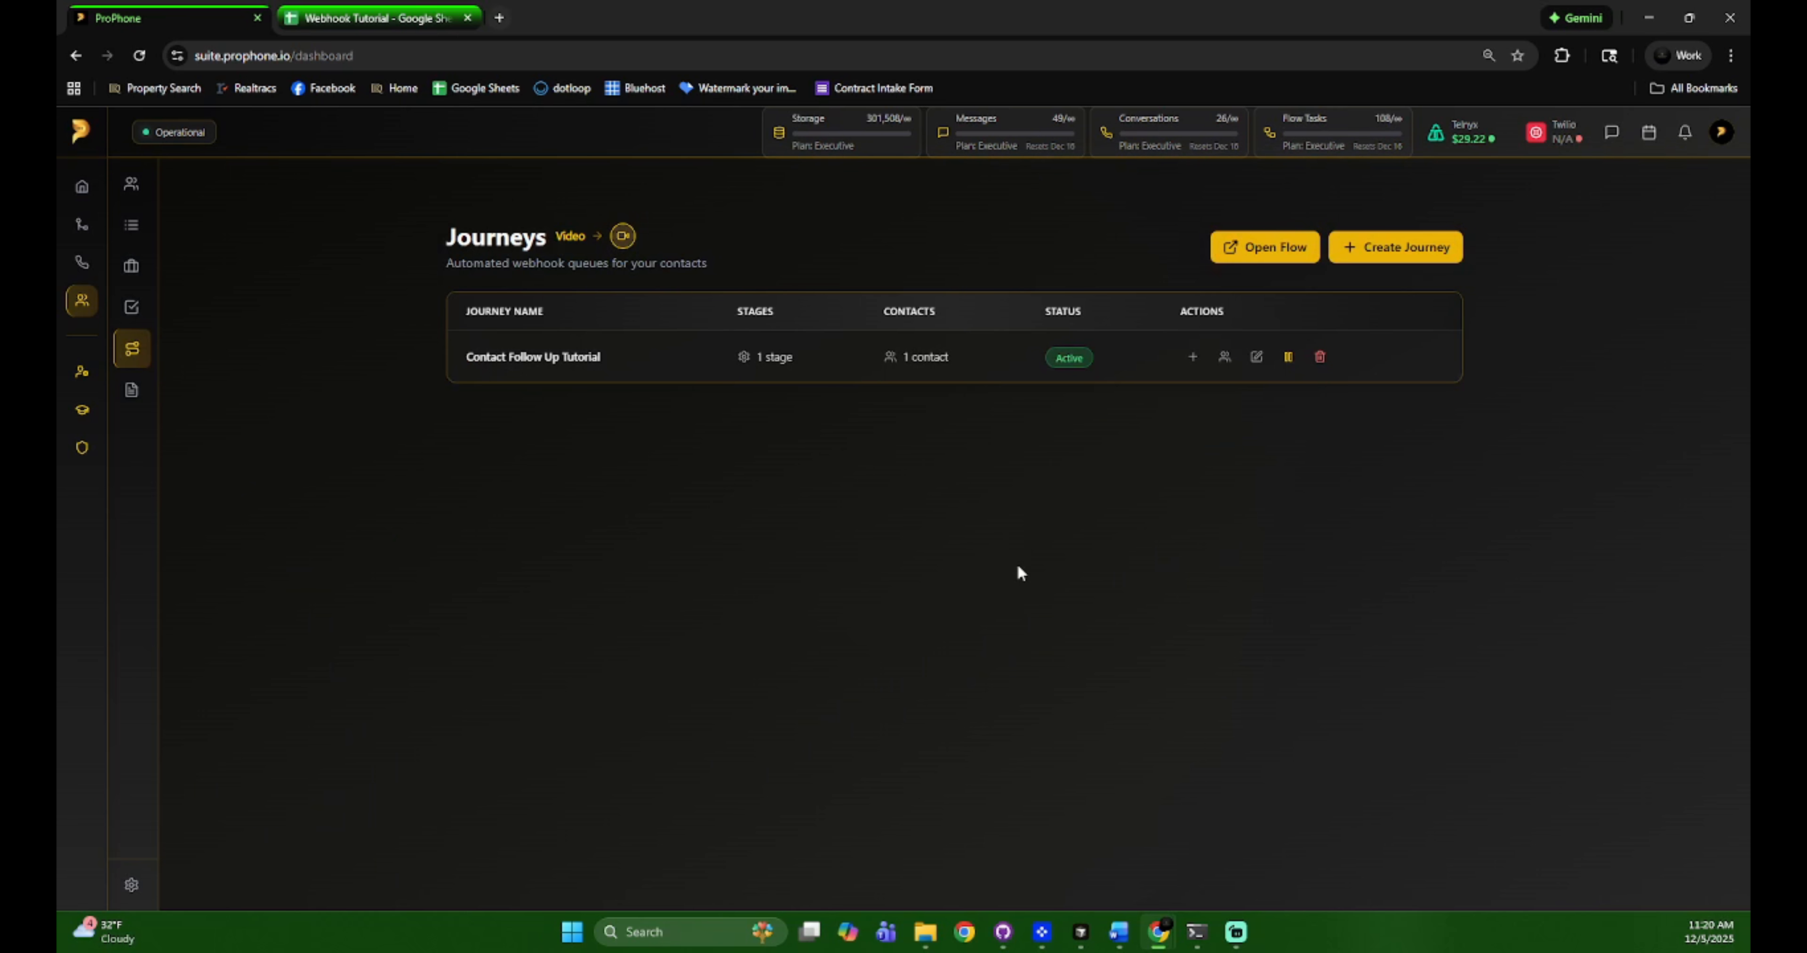